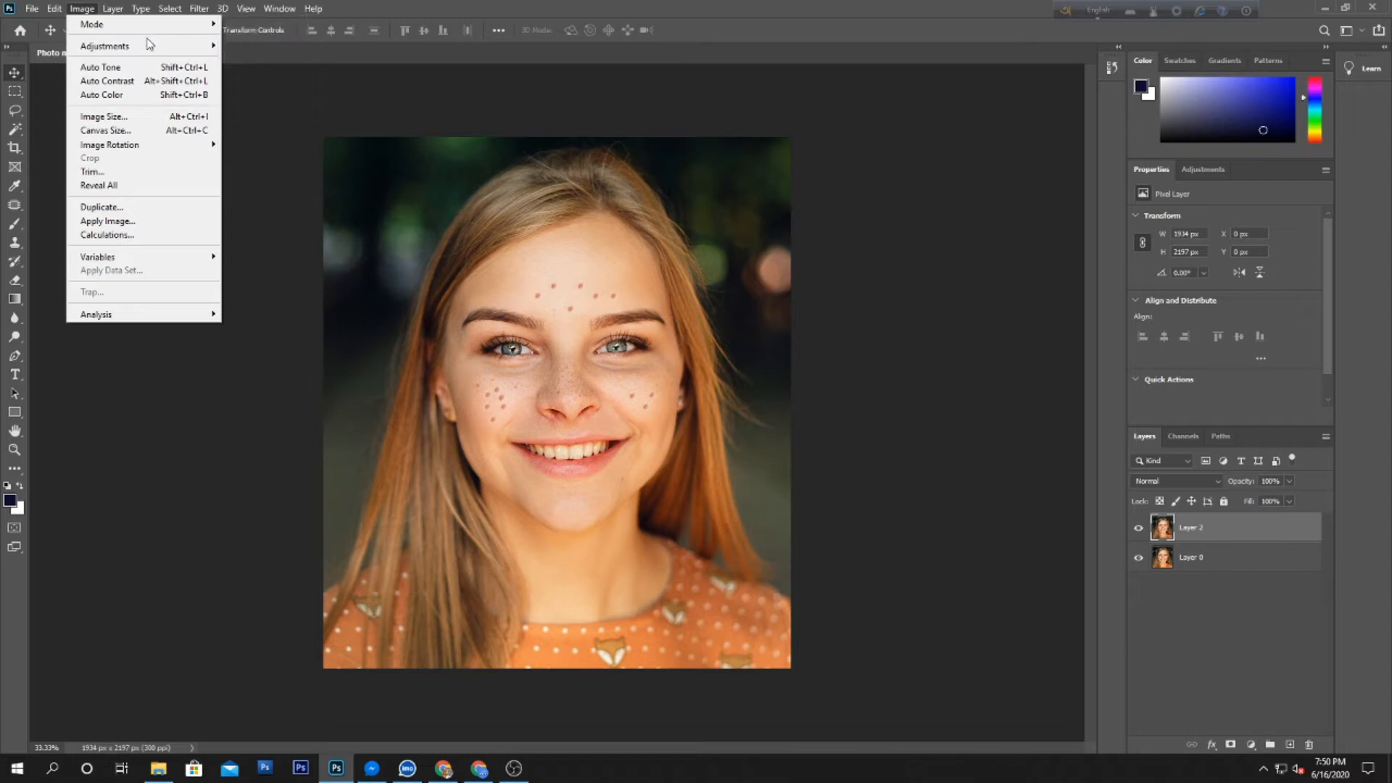
- Brighten the portrait slightly with Curves by raising the RGB midtones from input 127 to about output 135
mouse_move(150, 46)
click(260, 75)
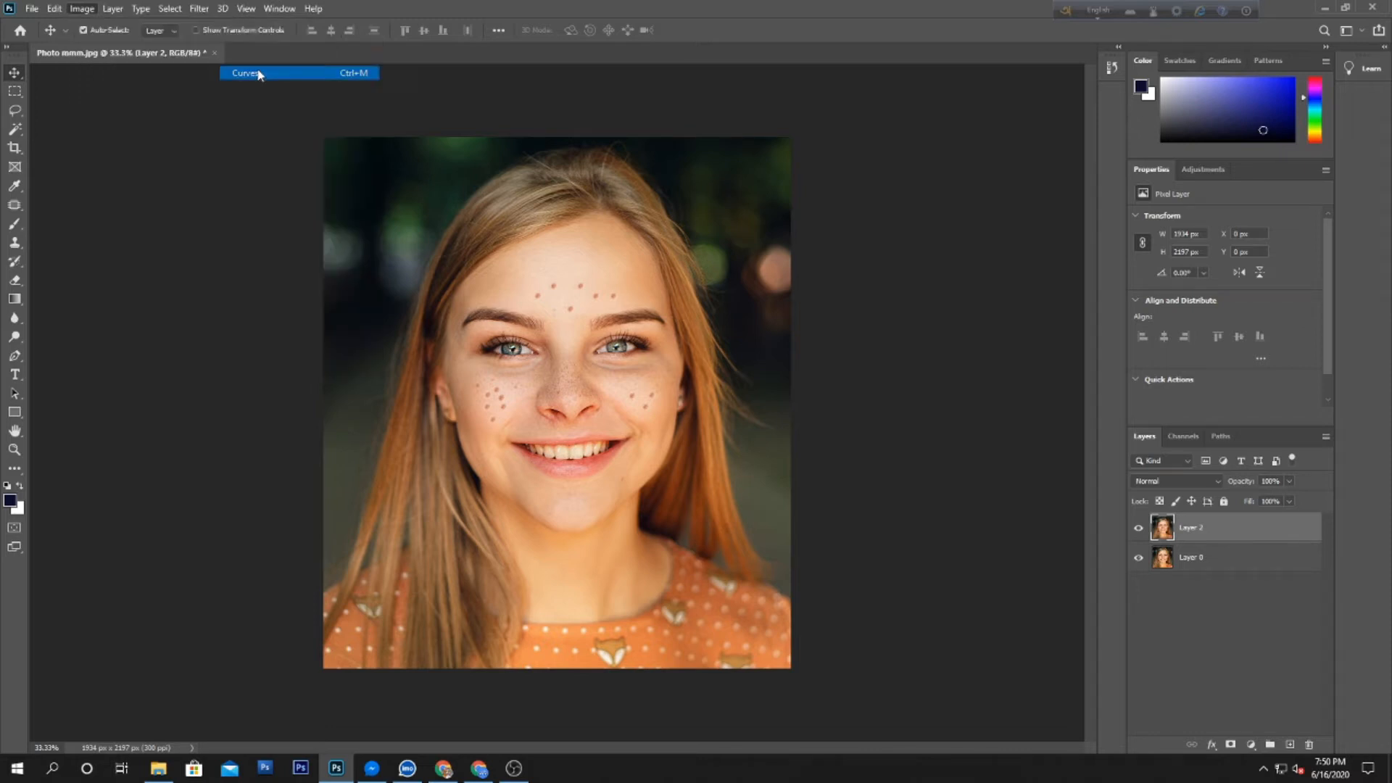
click(917, 384)
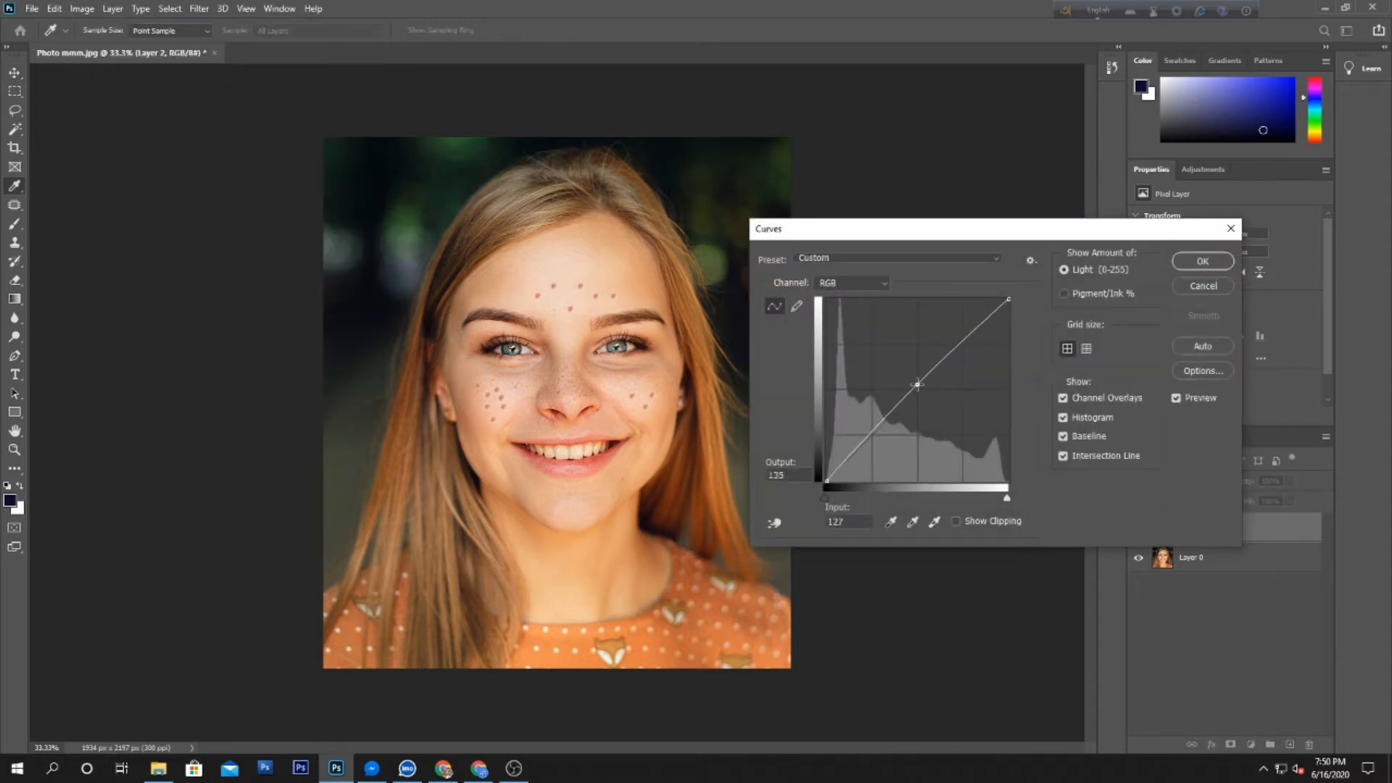
drag(917, 385, 913, 384)
key(Return)
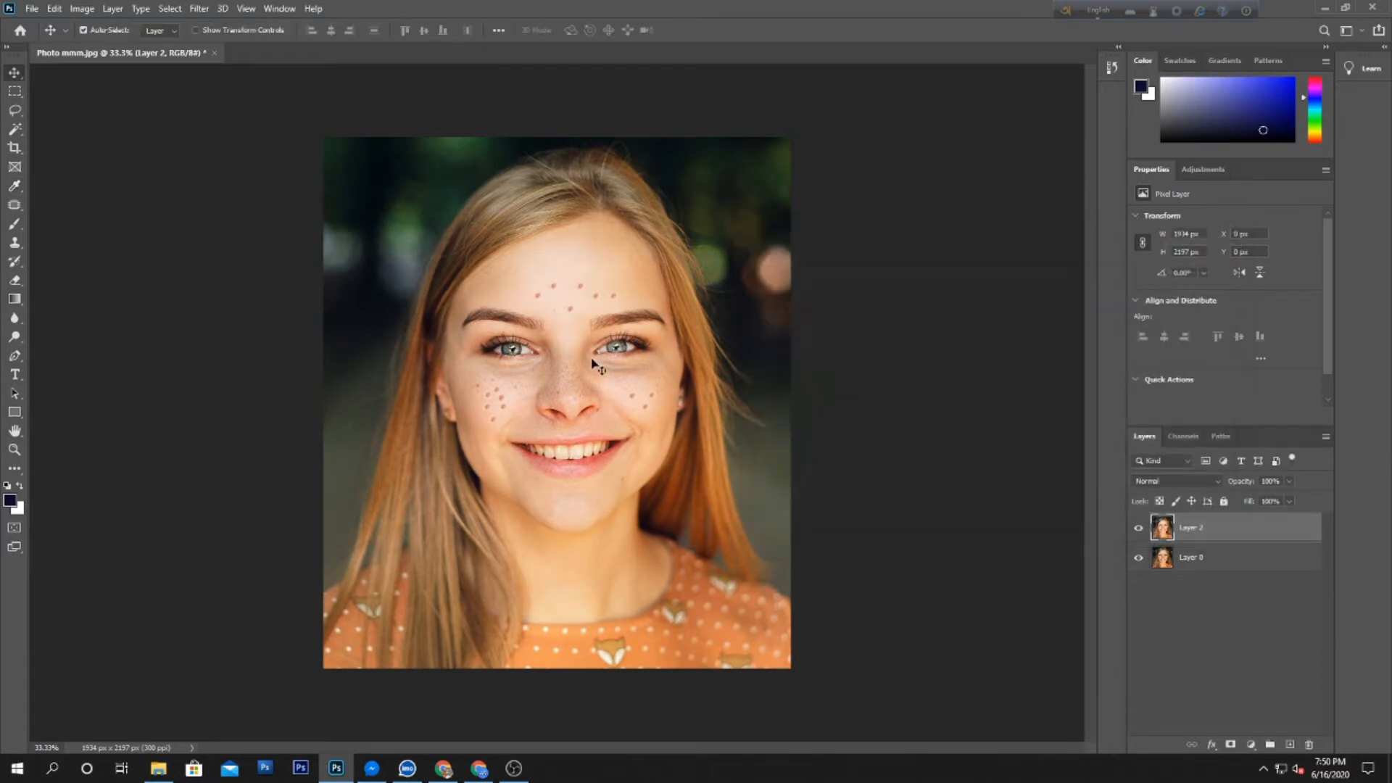
- Remove the six dark spots on the forehead with the Patch tool, using clean skin nearby, and clear the selection
click(13, 206)
click(58, 233)
drag(556, 274, 601, 334)
mouse_move(685, 425)
mouse_down()
mouse_move(610, 356)
mouse_move(519, 384)
mouse_move(524, 421)
mouse_move(552, 395)
mouse_move(520, 371)
mouse_move(599, 353)
mouse_up()
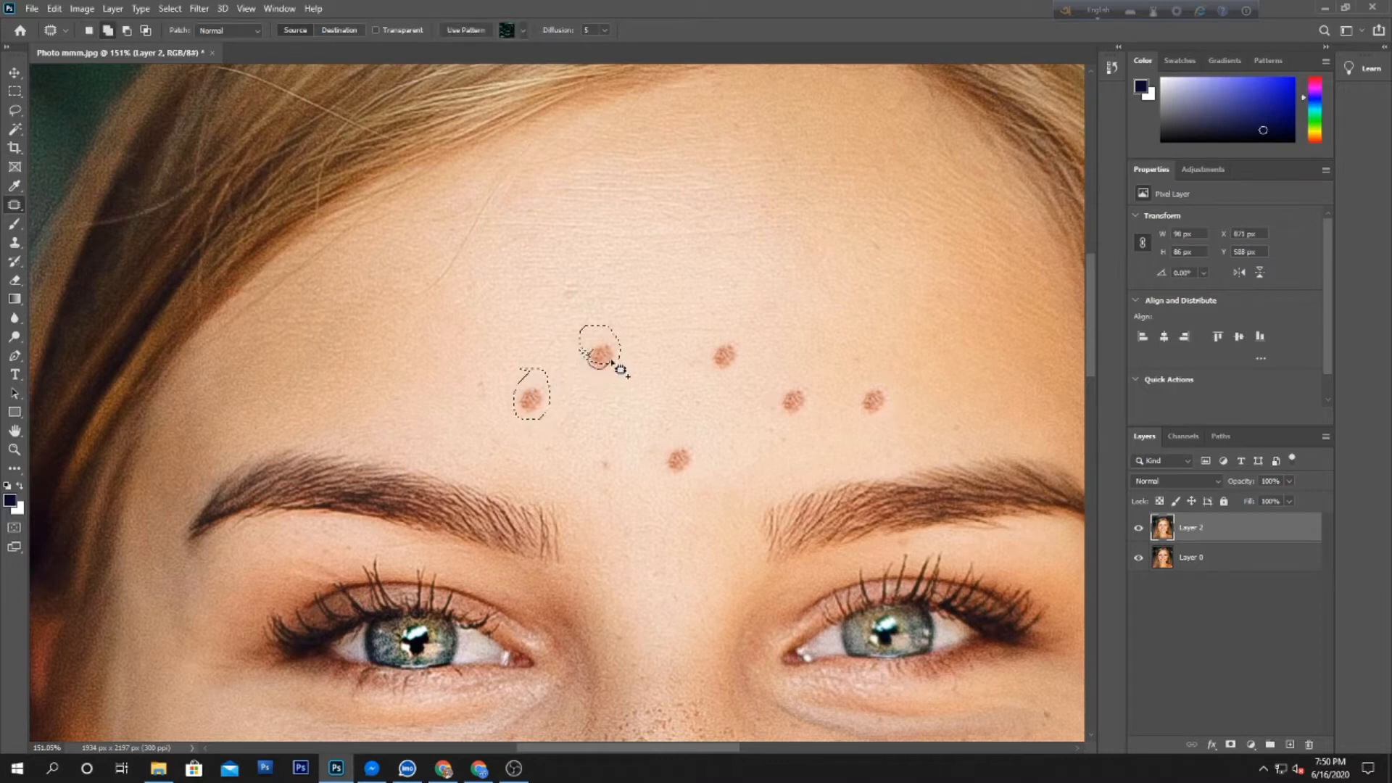
mouse_move(654, 402)
mouse_down()
mouse_move(696, 469)
mouse_move(696, 445)
mouse_move(656, 411)
mouse_up()
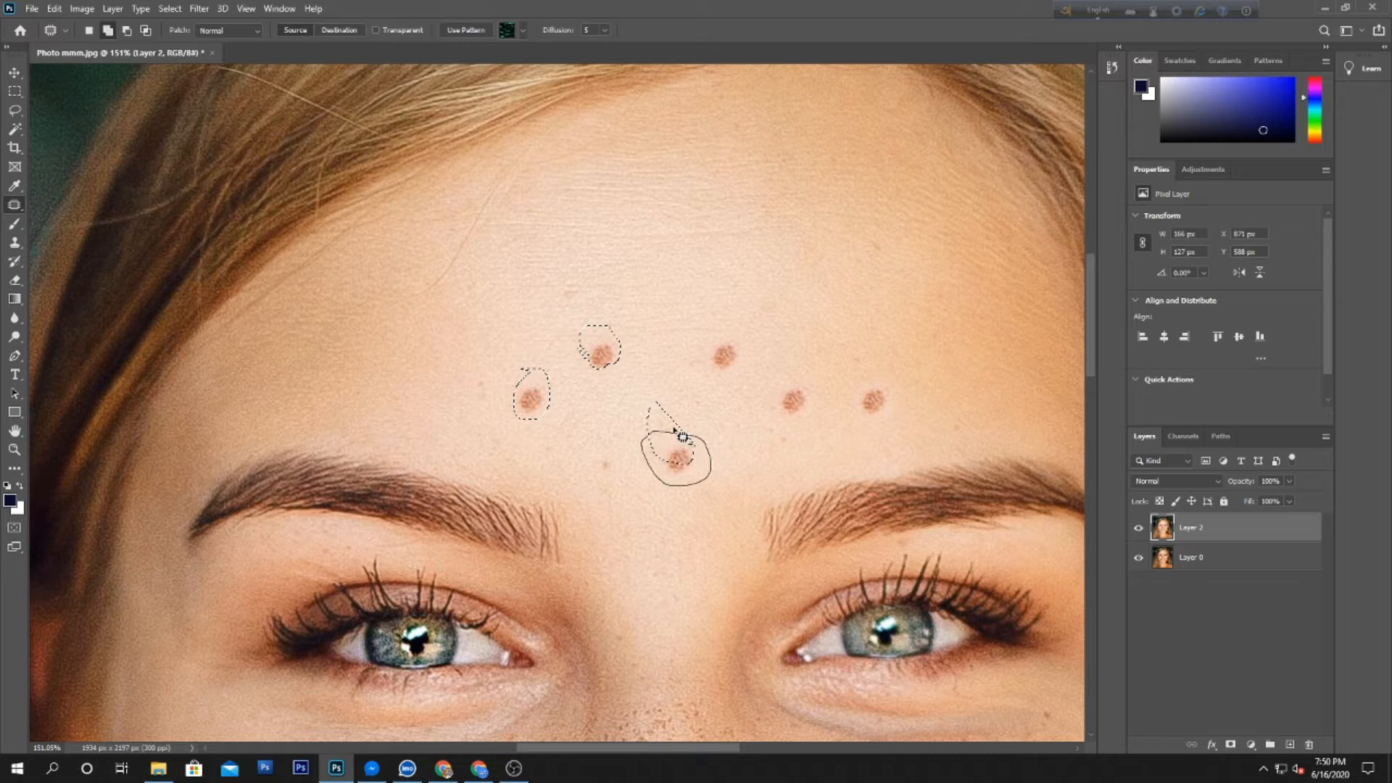
mouse_move(734, 378)
mouse_down()
mouse_move(699, 373)
mouse_move(814, 379)
mouse_move(774, 367)
mouse_up()
drag(851, 392, 860, 382)
drag(689, 450, 678, 398)
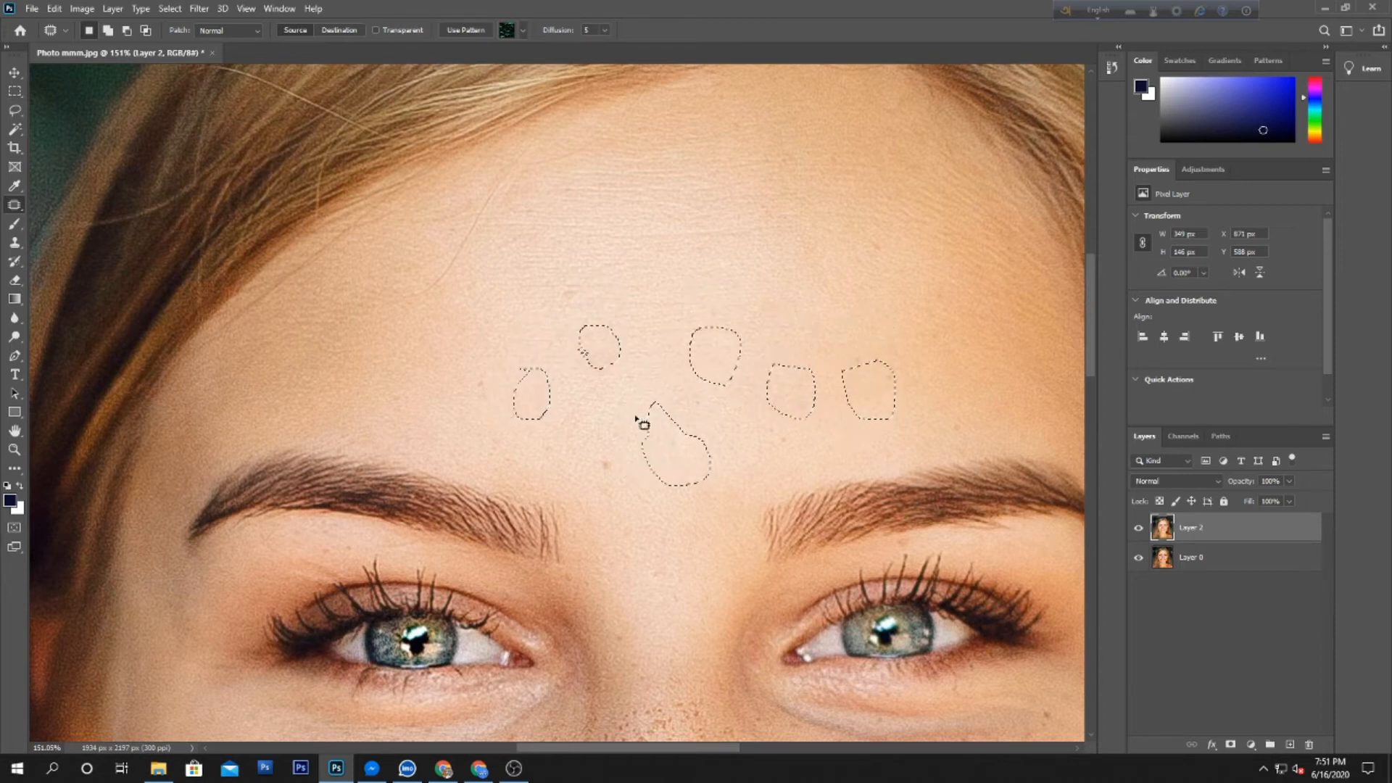
key(ctrl+d)
- Patch the three dark spots on the cheek at the right of the face with clean skin and deselect
key(ctrl+minus)
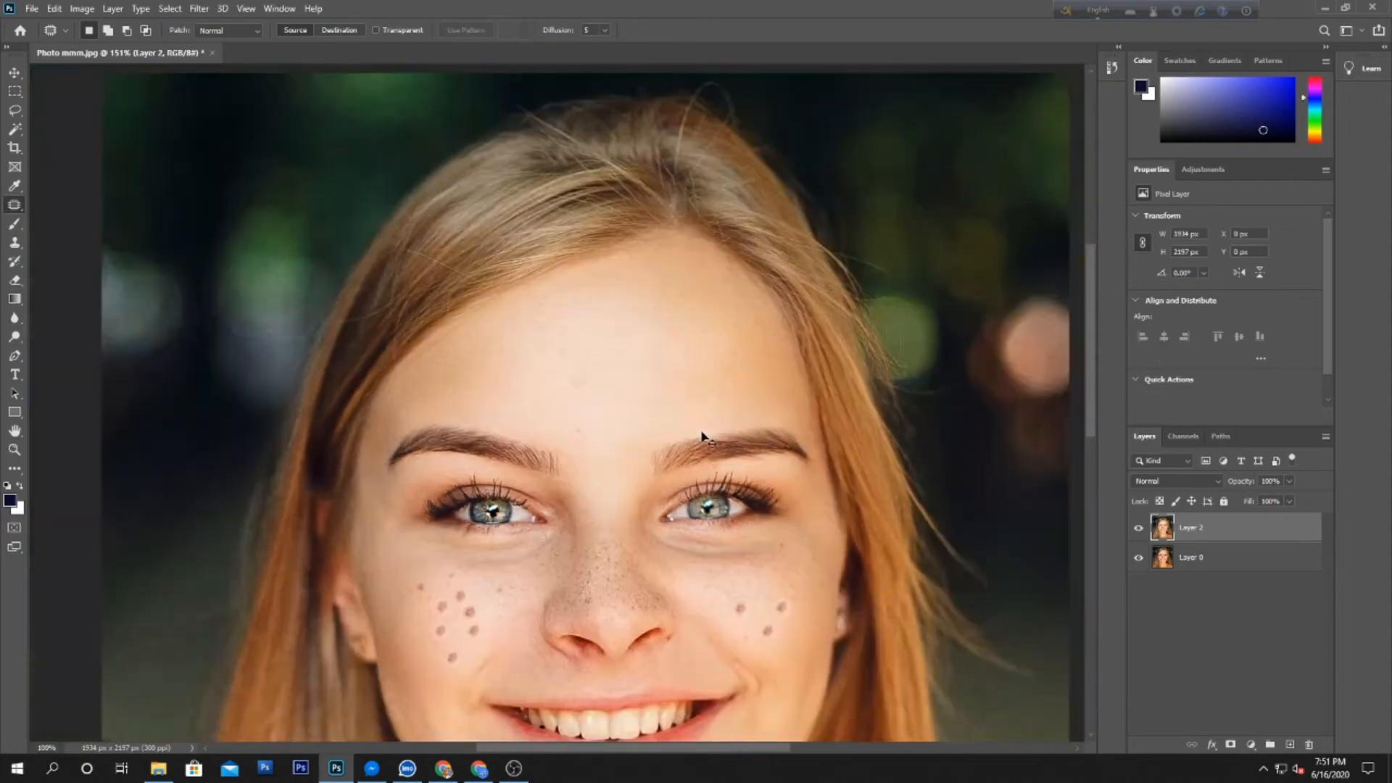
key(ctrl+minus)
drag(683, 406, 683, 382)
scroll(718, 440, up, 5)
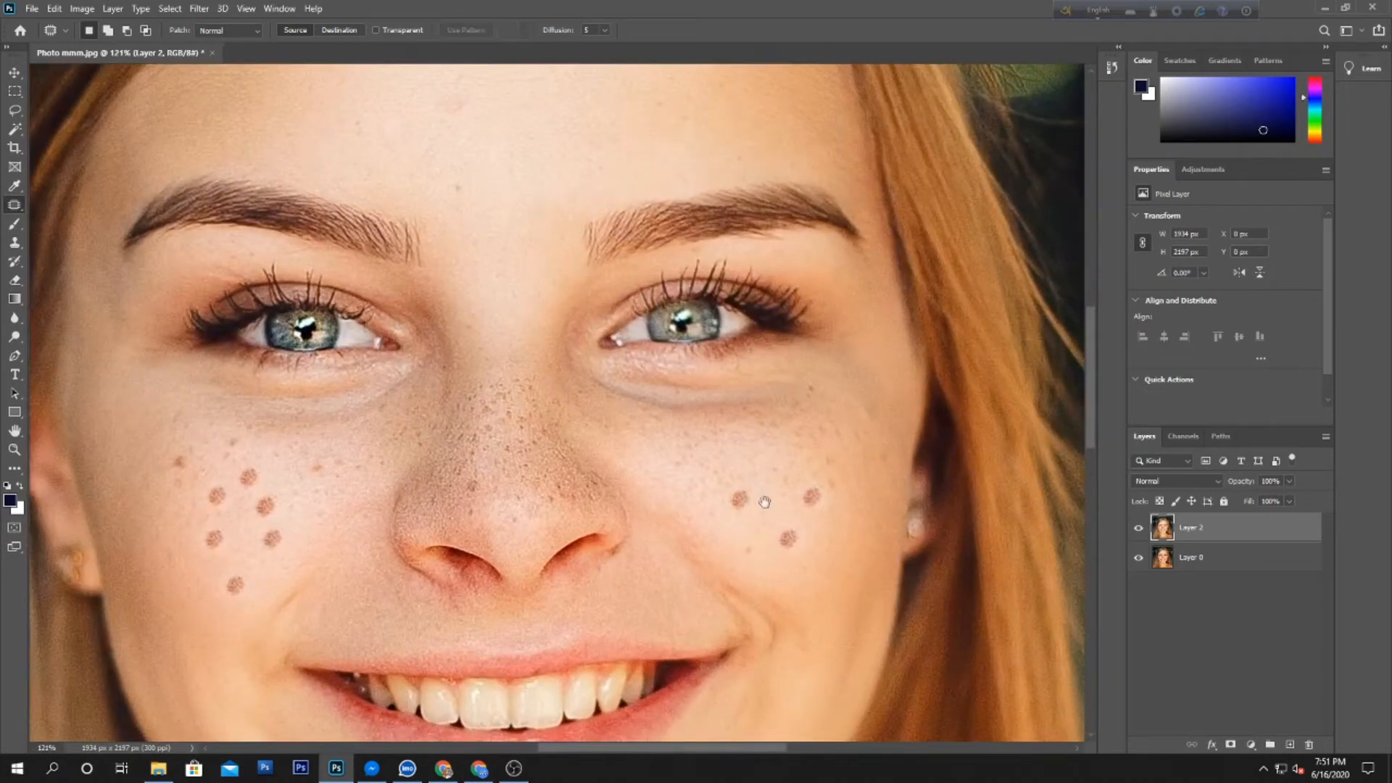
mouse_move(765, 496)
mouse_down()
mouse_move(729, 509)
mouse_move(763, 499)
mouse_move(776, 536)
mouse_move(802, 548)
mouse_move(786, 512)
mouse_move(820, 516)
mouse_move(813, 482)
mouse_move(807, 505)
mouse_move(773, 476)
mouse_up()
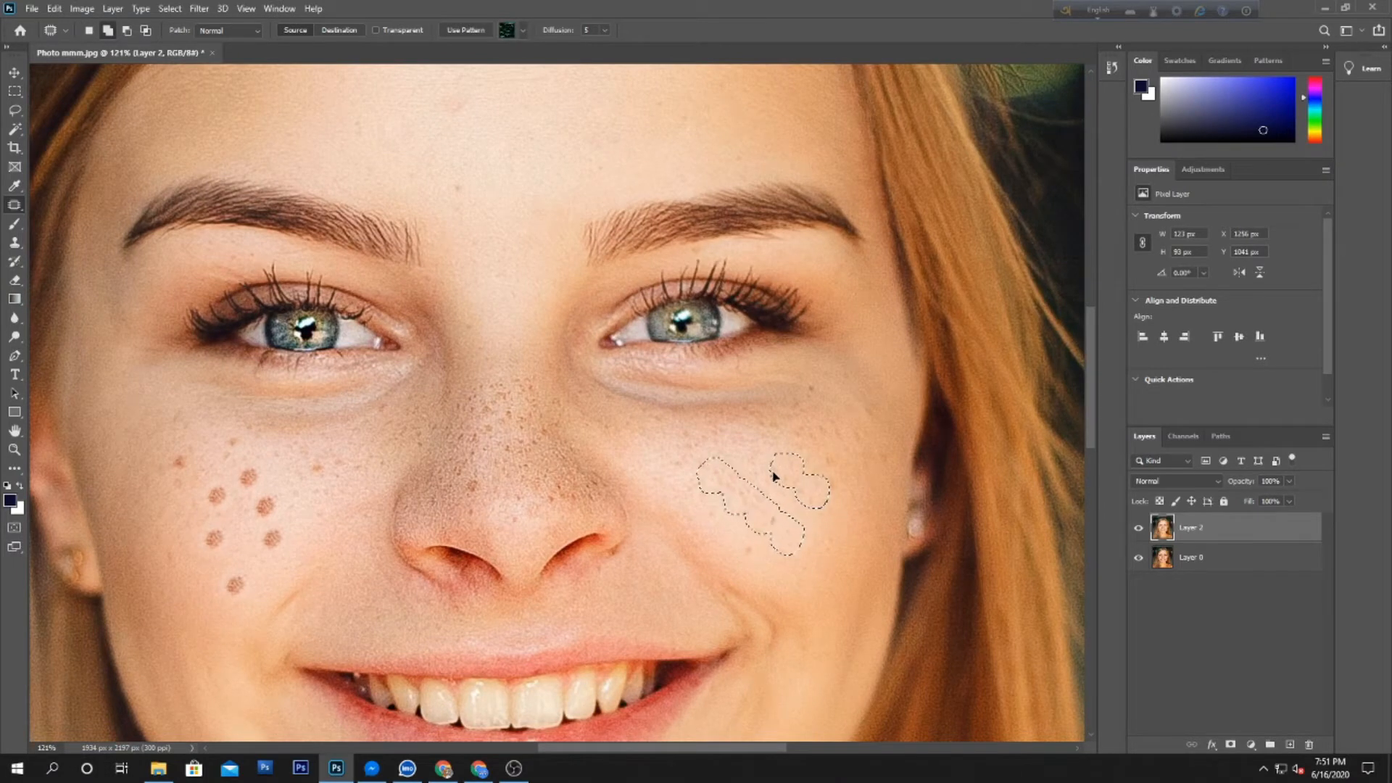
key(ctrl+d)
- Patch away the cluster of dark spots on the cheek at the left of the face, redoing the last patch, and deselect
drag(591, 537, 626, 491)
mouse_move(433, 497)
mouse_down()
mouse_move(413, 497)
mouse_move(405, 486)
mouse_move(429, 476)
mouse_move(385, 438)
mouse_move(364, 479)
mouse_move(334, 416)
mouse_move(332, 434)
mouse_up()
mouse_move(374, 500)
mouse_down()
mouse_move(356, 493)
mouse_move(346, 516)
mouse_move(368, 514)
mouse_move(364, 563)
mouse_move(404, 551)
mouse_move(413, 528)
mouse_move(372, 541)
mouse_move(395, 538)
mouse_up()
key(ctrl+d)
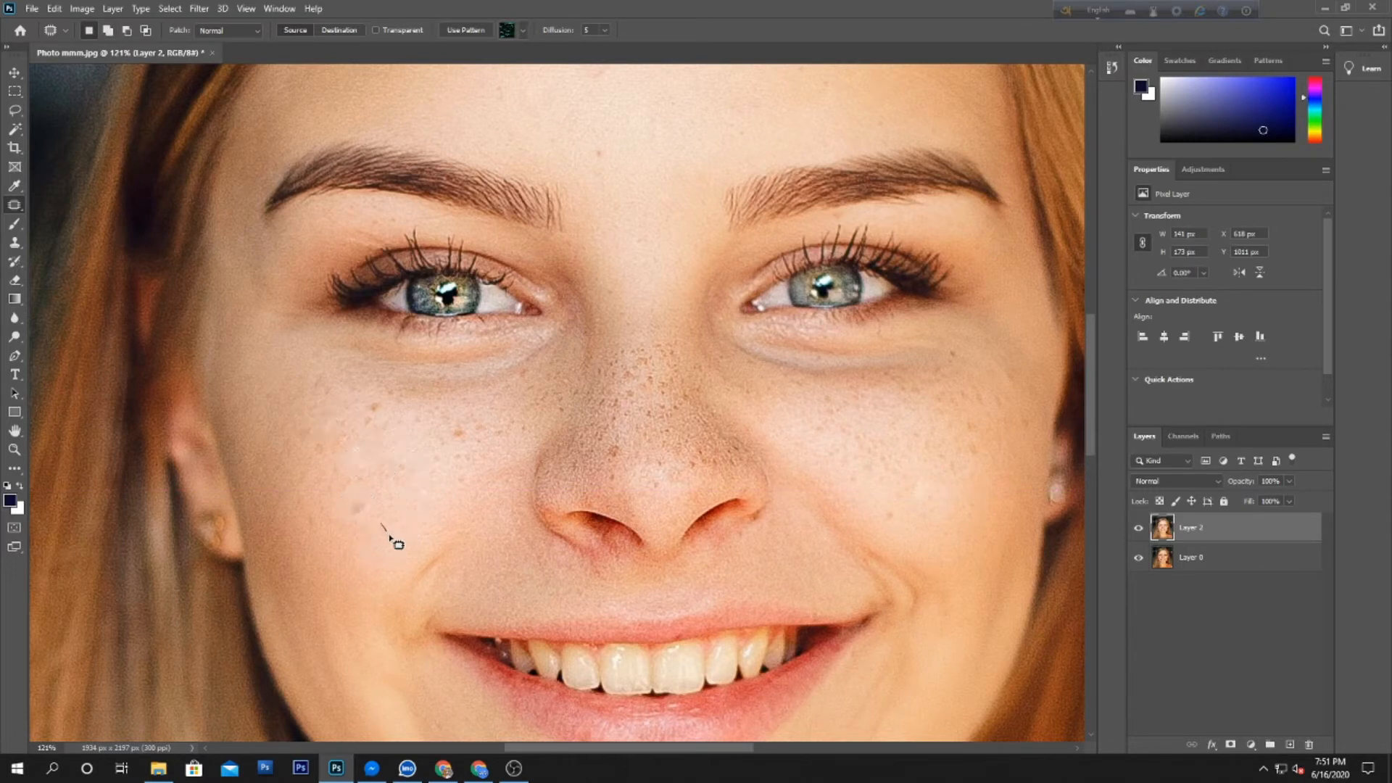
key(ctrl+z)
drag(376, 532, 398, 550)
key(ctrl+d)
- Trace a Pen tool path from the hairline down the left edge of the face to the base of the neck
key(ctrl+minus)
key(ctrl+minus)
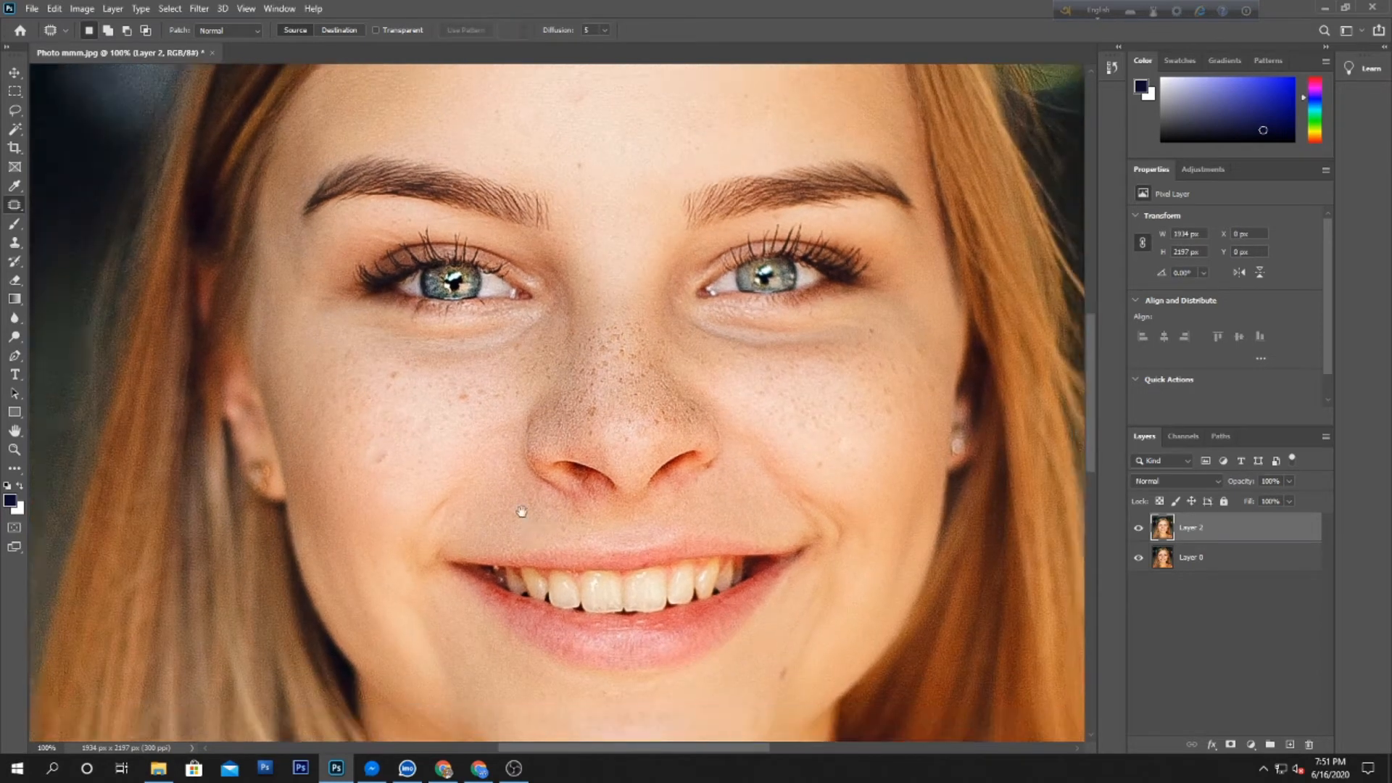
key(ctrl+minus)
scroll(528, 486, up, 3)
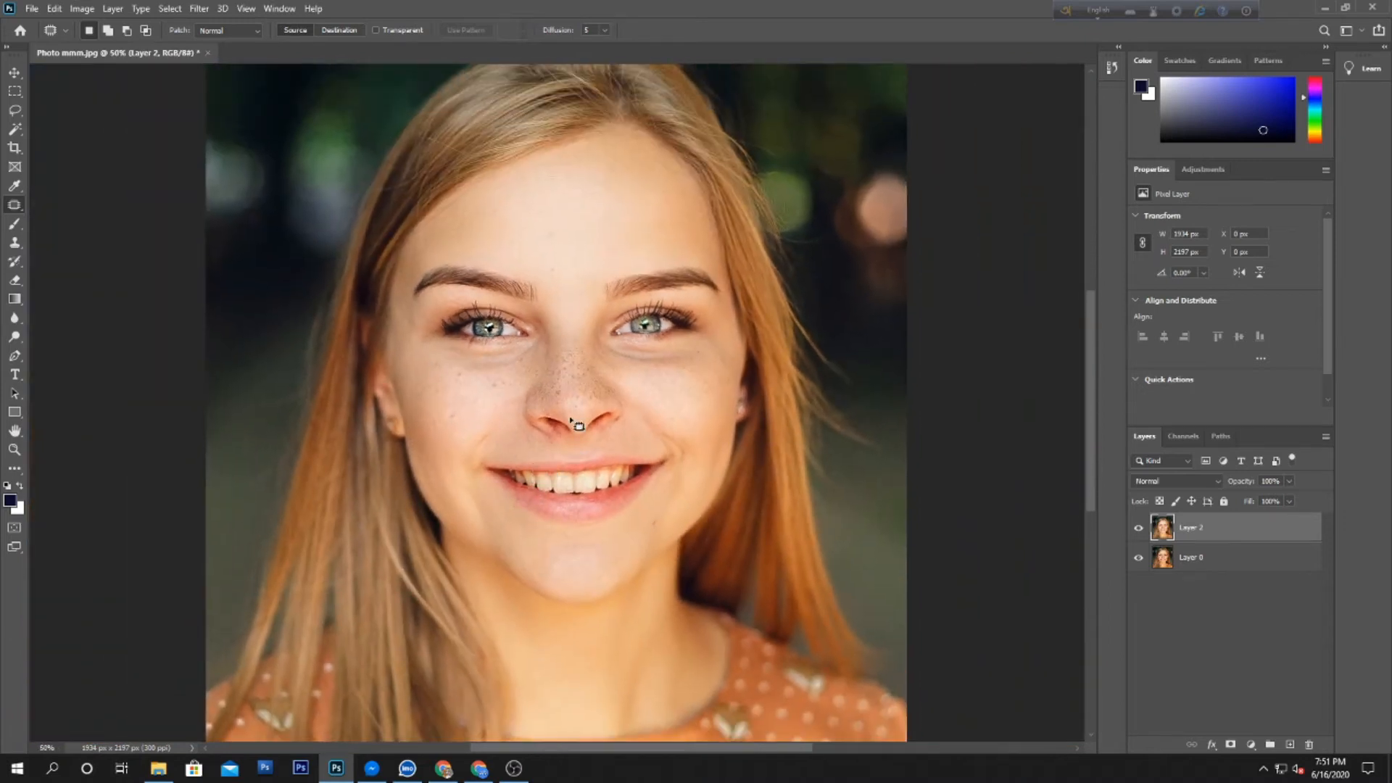
key(p)
click(566, 146)
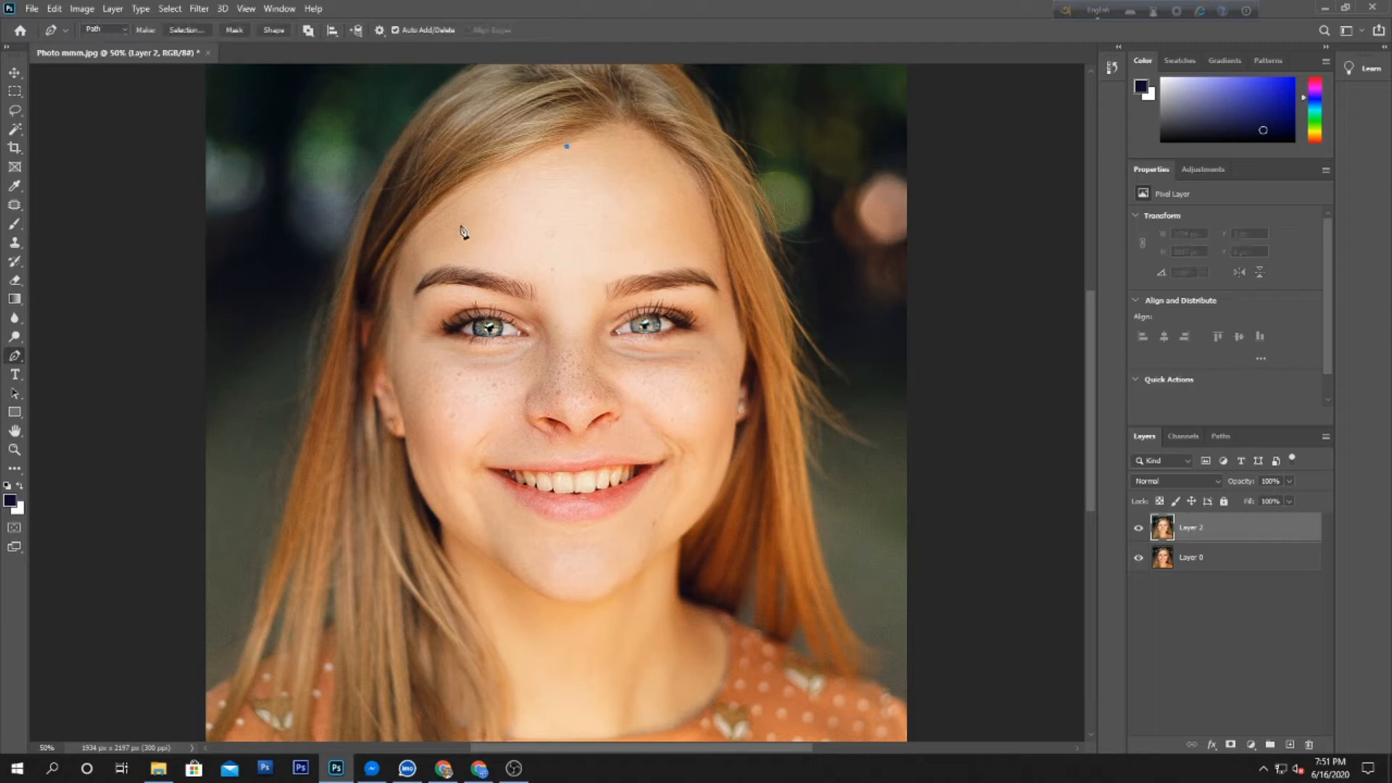
drag(422, 223, 382, 275)
drag(389, 417, 414, 480)
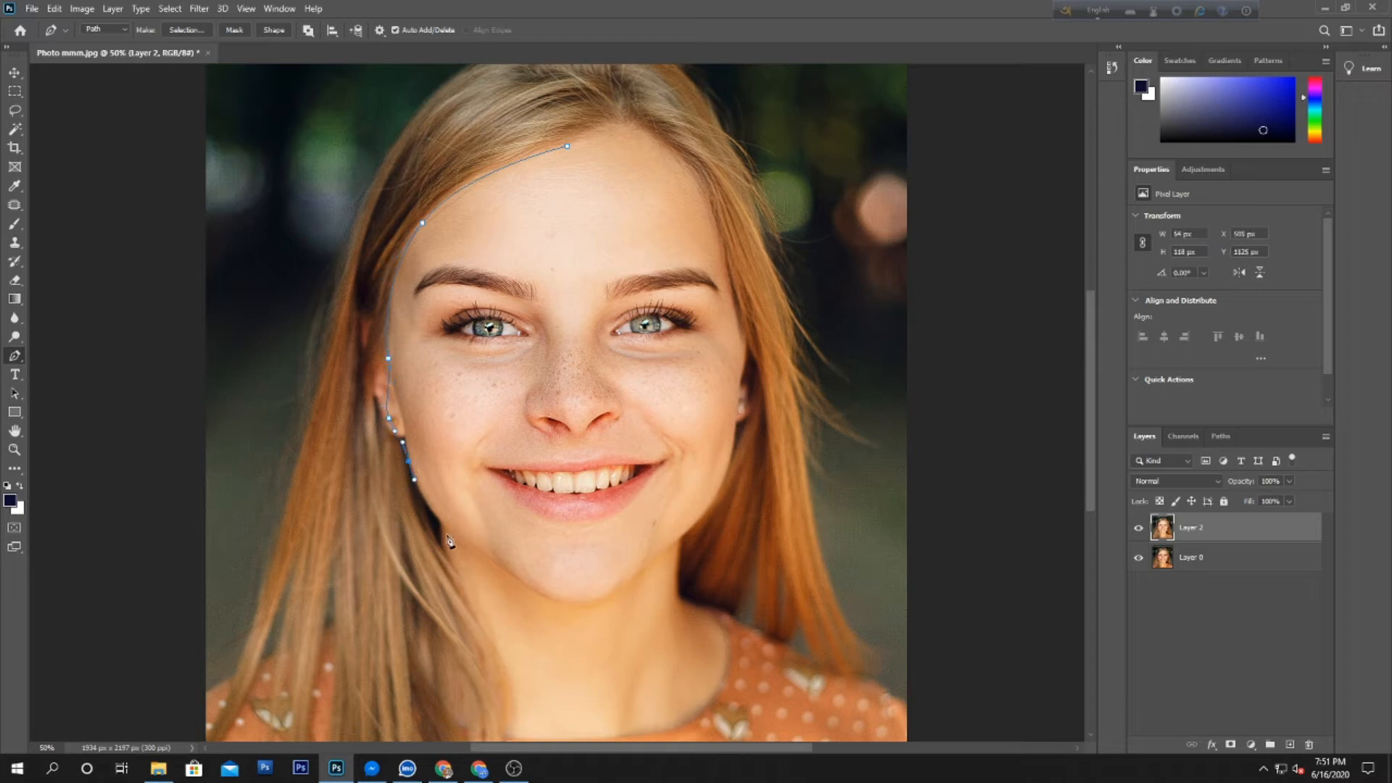
drag(512, 624, 501, 579)
click(536, 622)
- Continue the path up the right edge of the face, close it at the hairline and convert it to a selection
drag(625, 543, 630, 530)
drag(654, 465, 657, 458)
drag(710, 372, 723, 266)
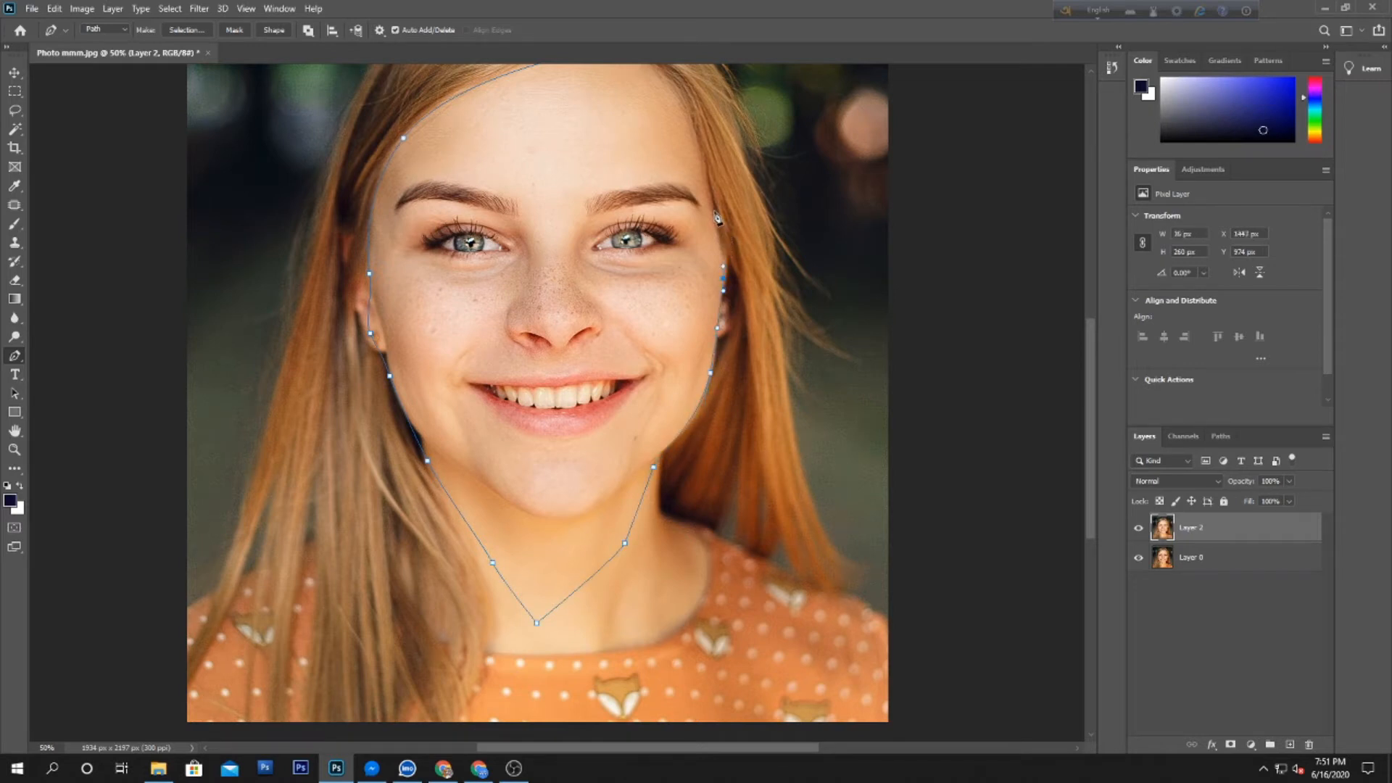
drag(652, 98, 665, 164)
drag(635, 116, 610, 108)
click(561, 129)
key(ctrl+Return)
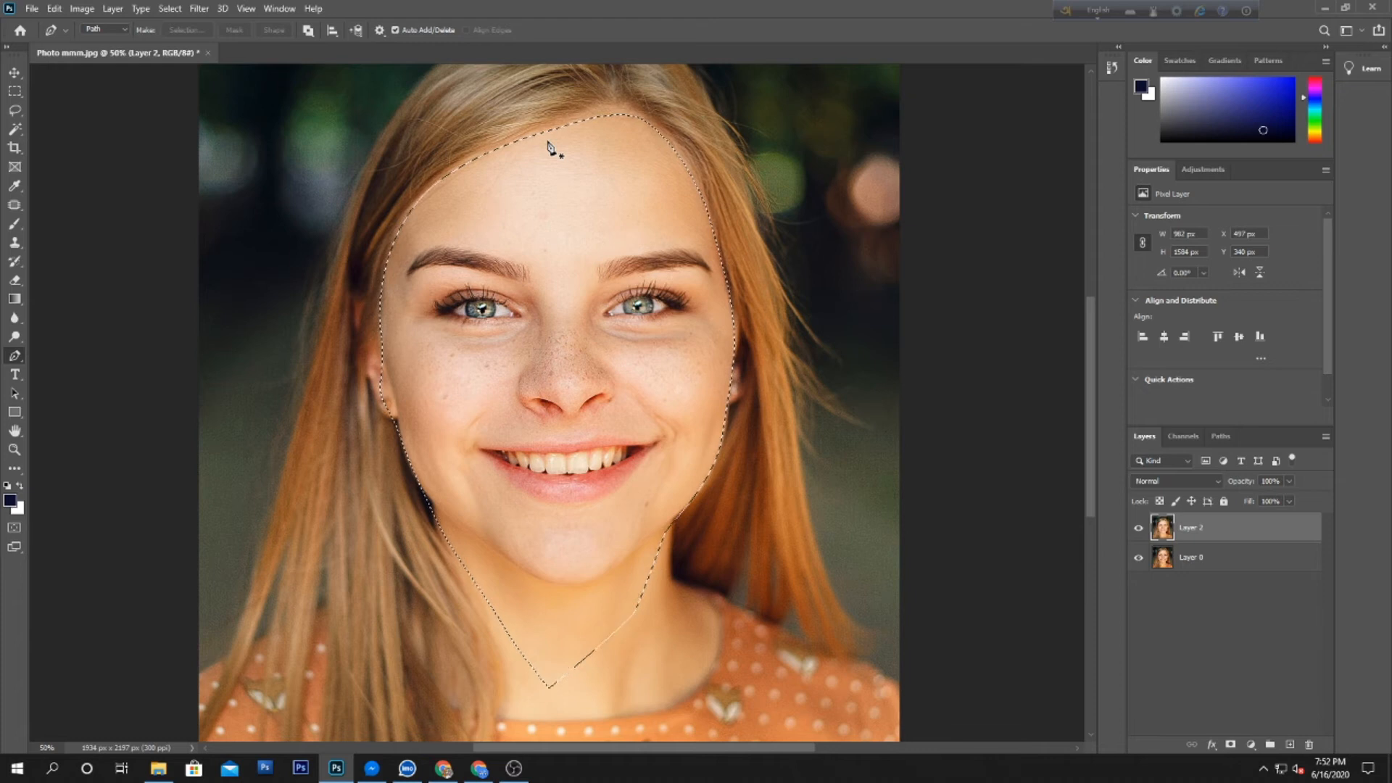
- Feather the face selection and copy the selected face onto a new layer
key(shift+F6)
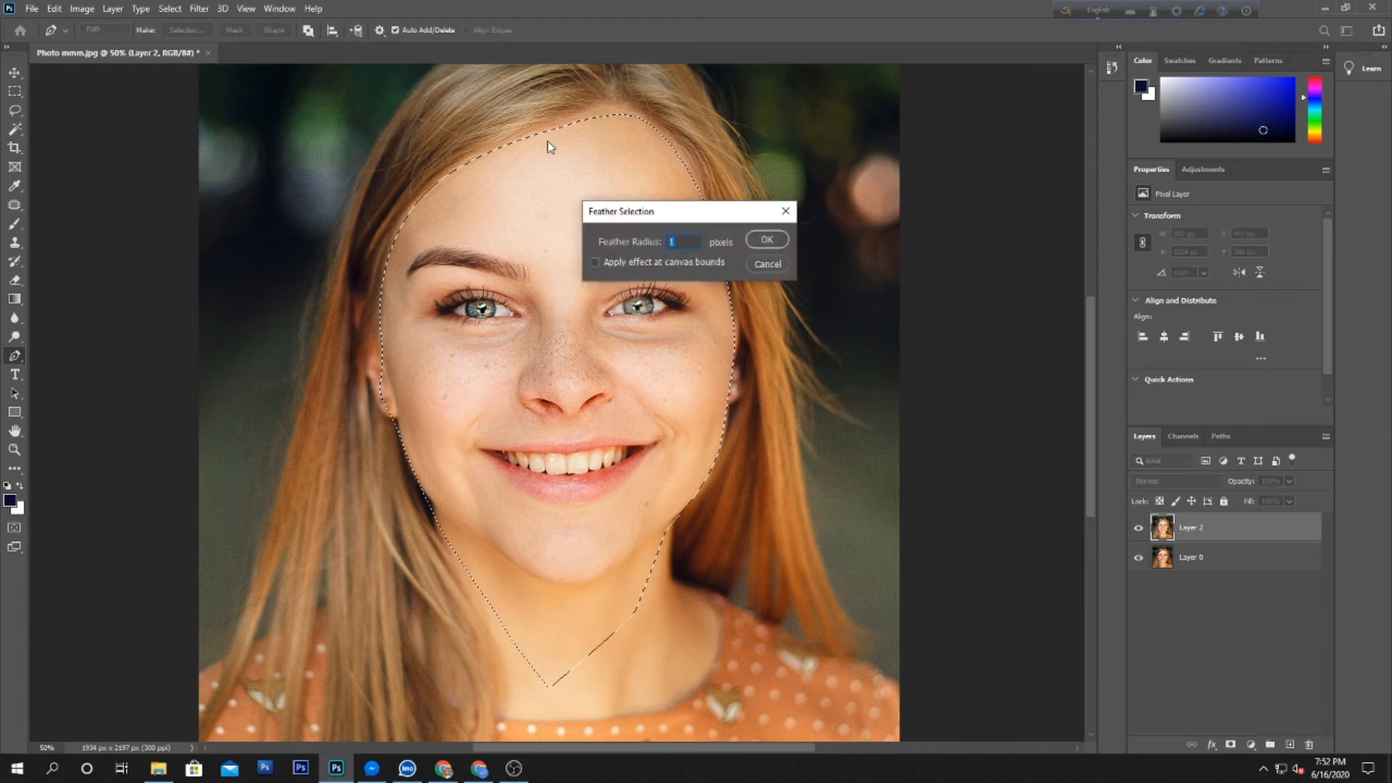
key(Return)
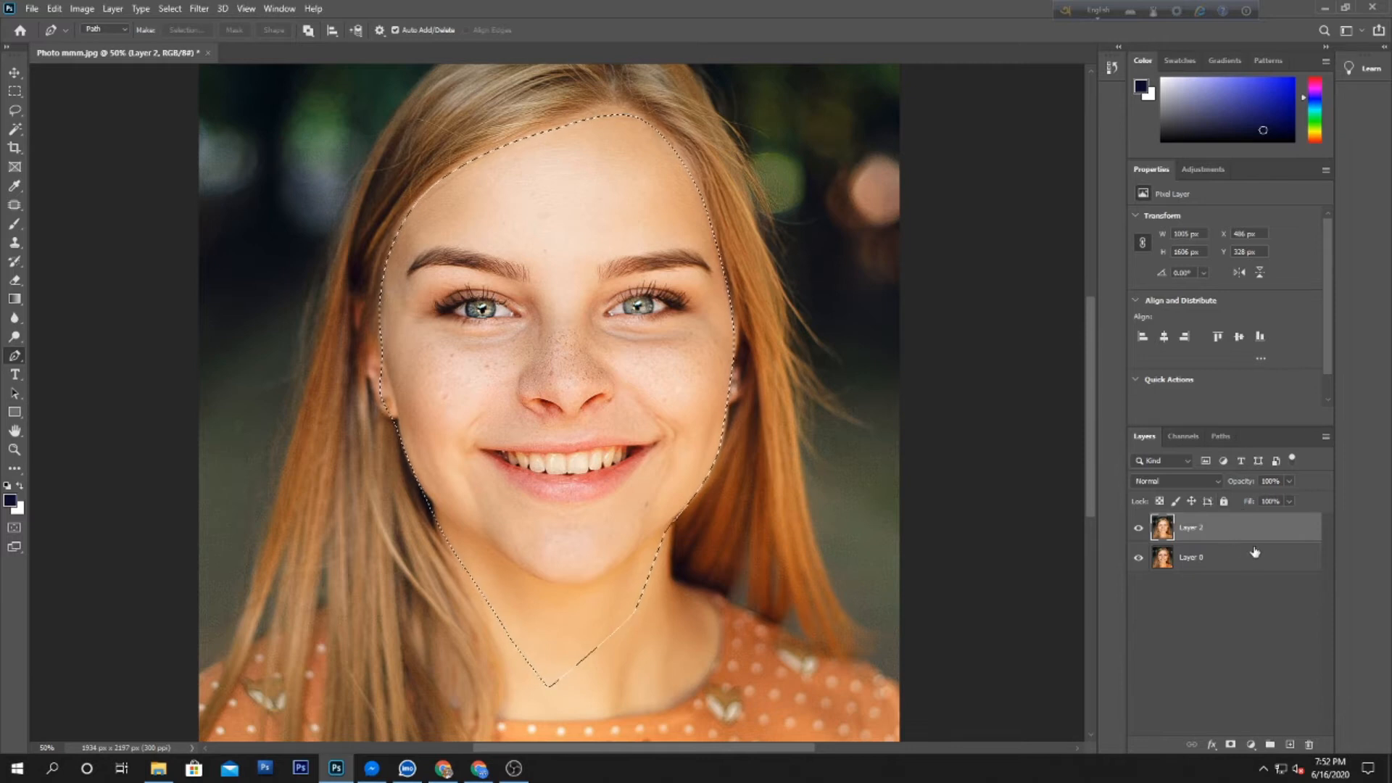
key(ctrl+shift+alt+n)
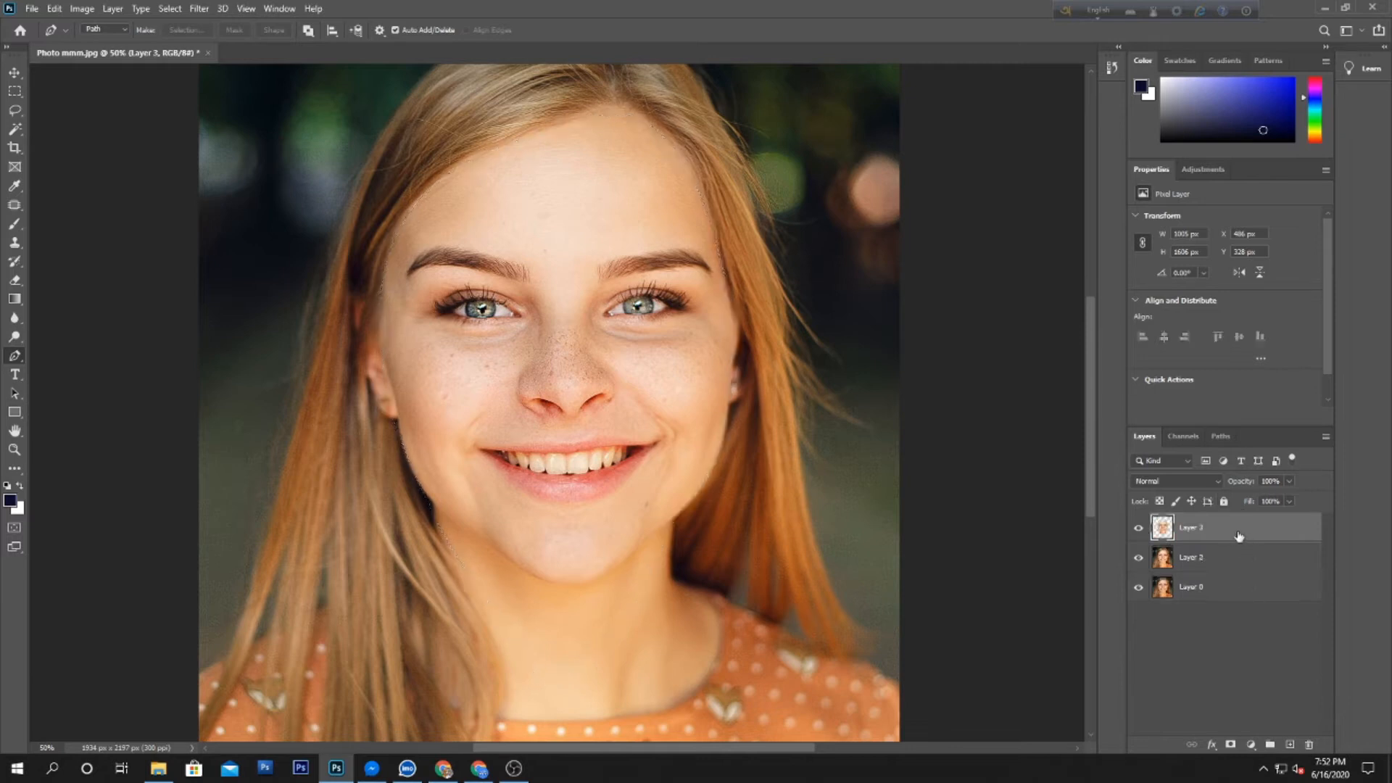
- Toggle the visibility of the two lower layers to check the face cutout, leaving only Layer 0 hidden
click(1138, 557)
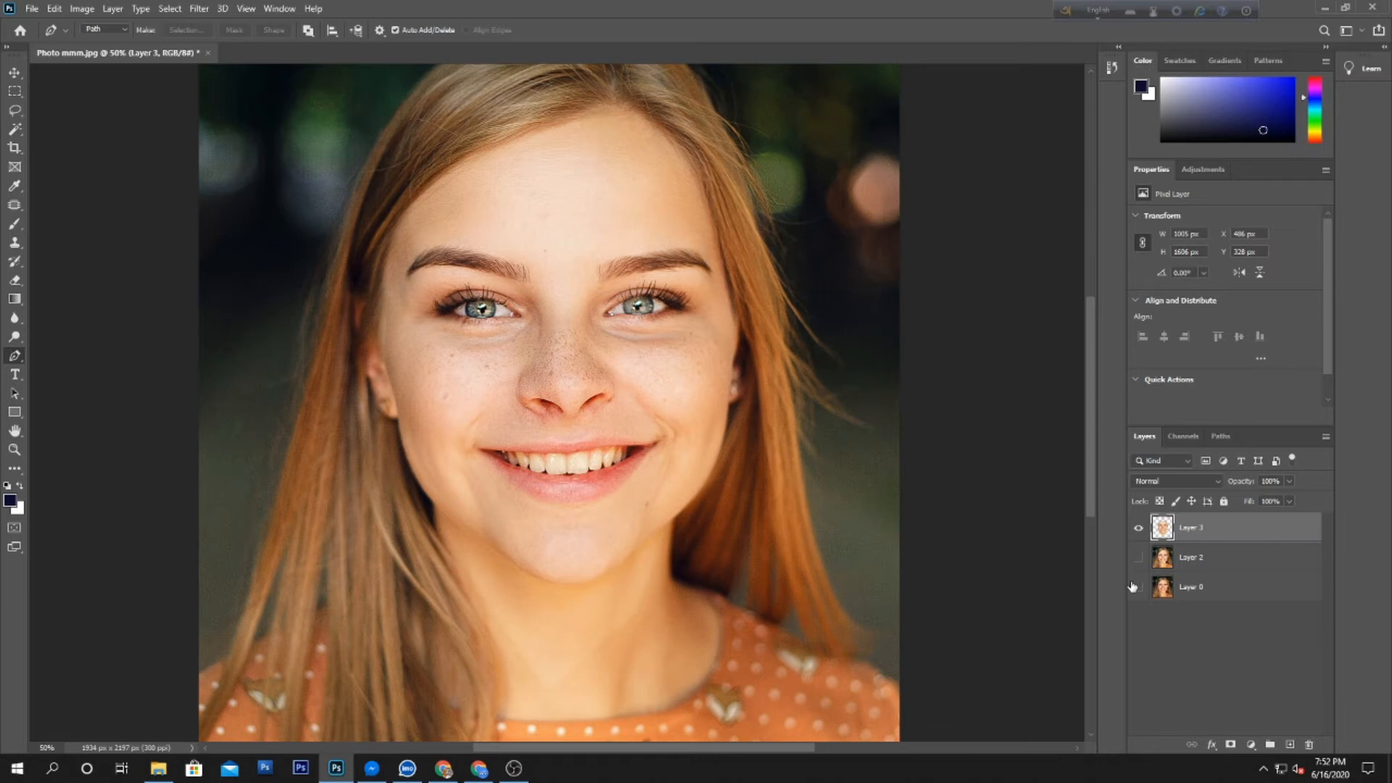
click(1135, 586)
click(1135, 587)
click(1138, 558)
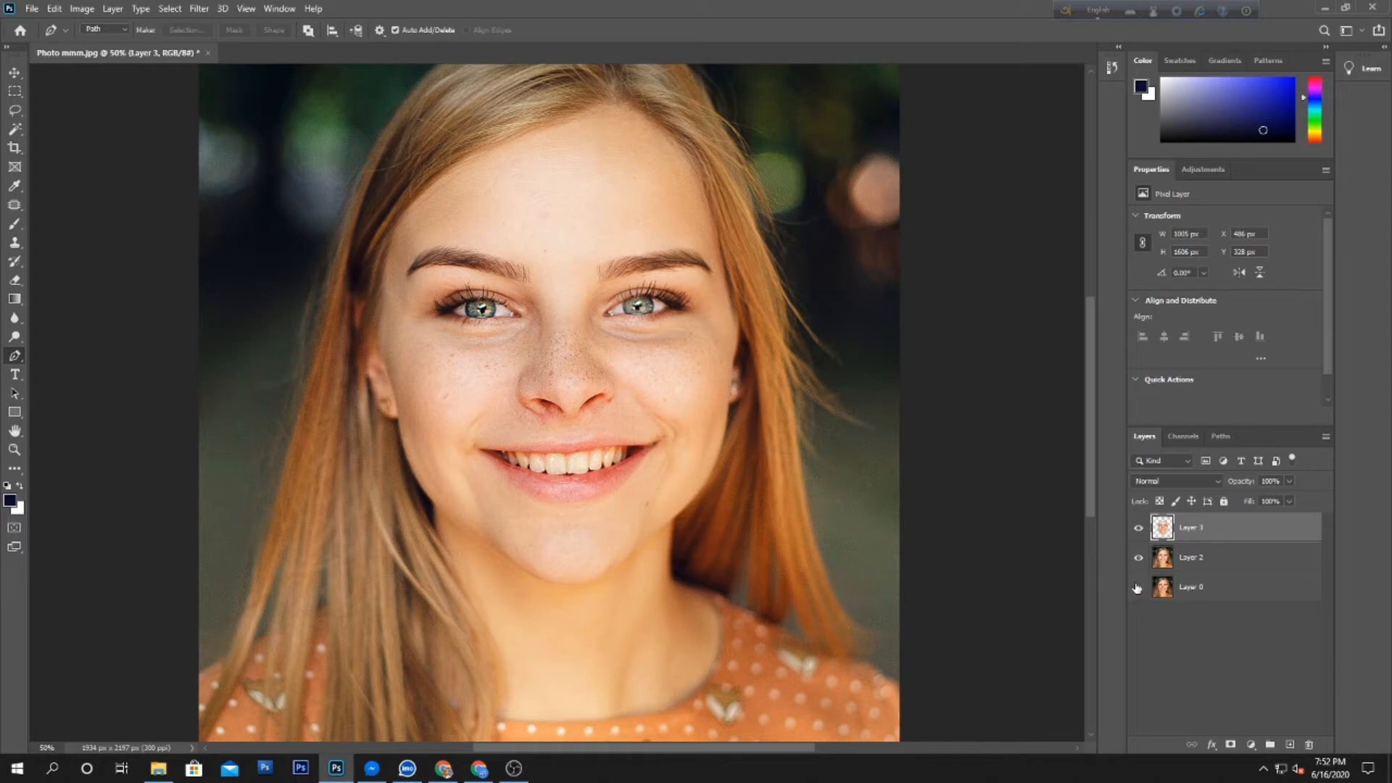
- Apply Reduce Noise to the face layer with strength 10, preserve details 0%, reduce color noise 5%, sharpen details 8% and Remove JPEG Artifact on
click(14, 72)
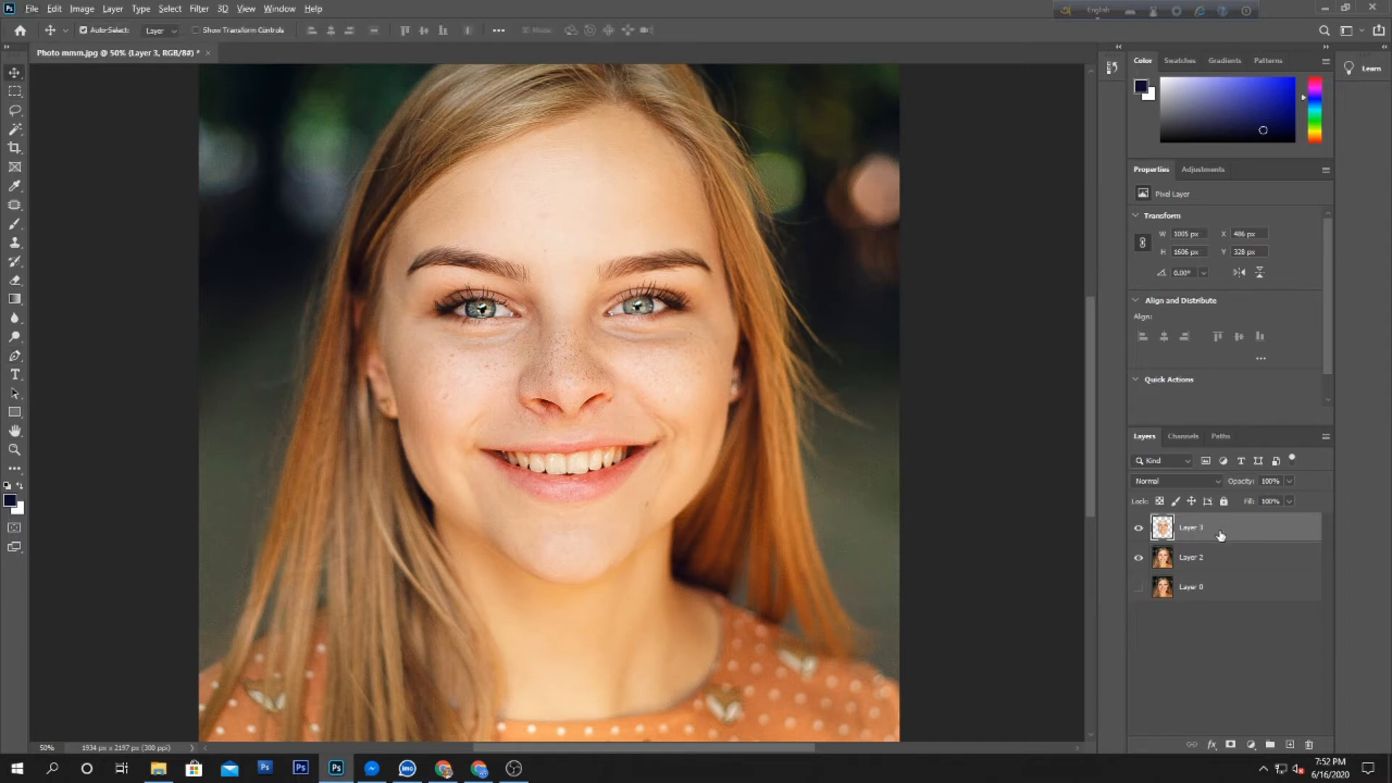
click(199, 9)
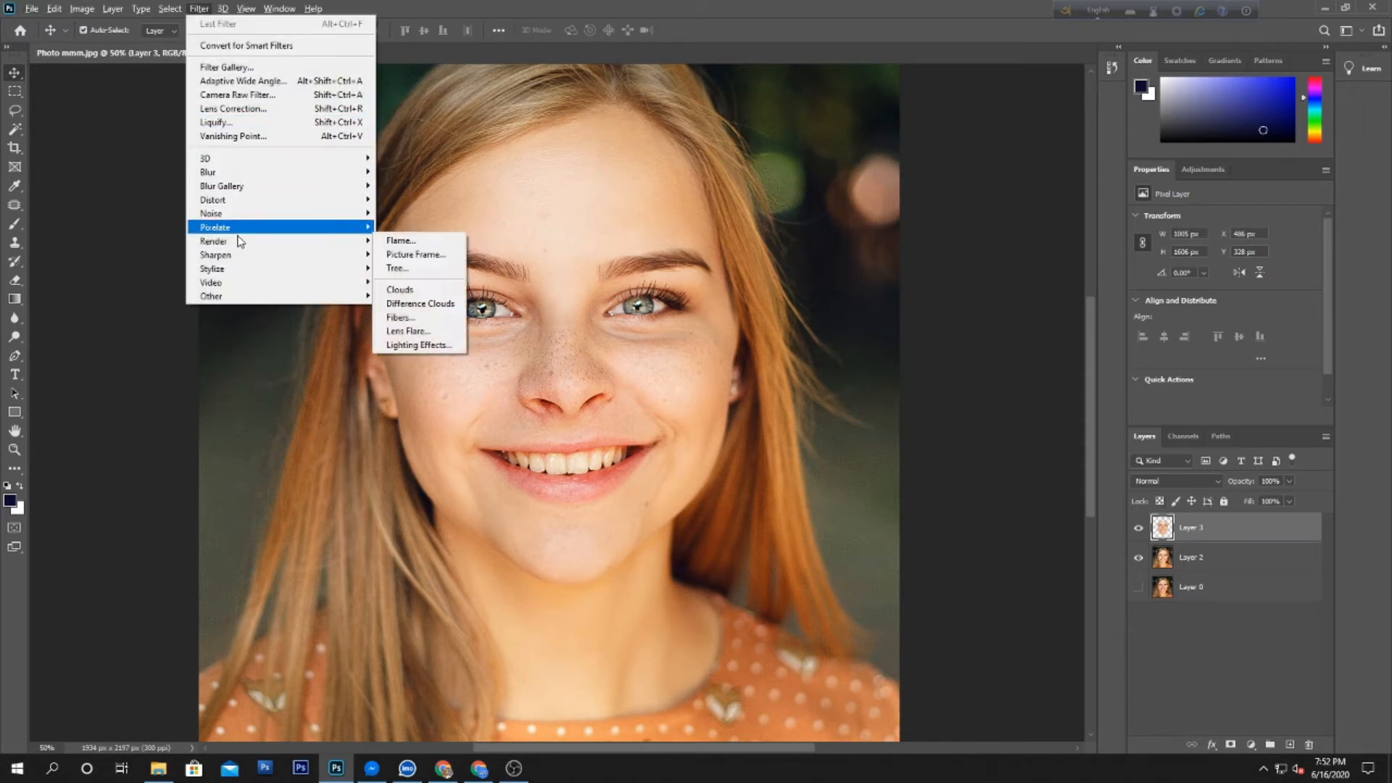
mouse_move(241, 247)
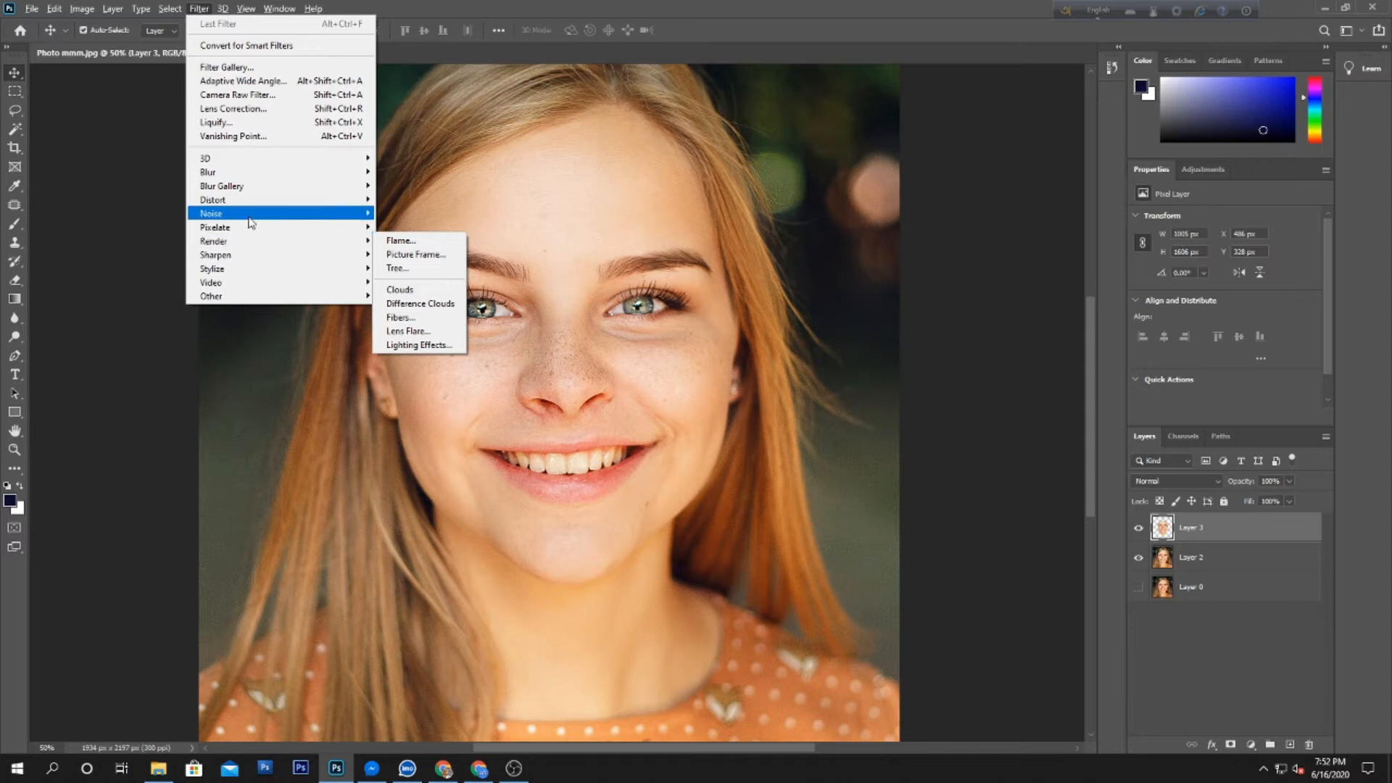
mouse_move(256, 215)
click(428, 268)
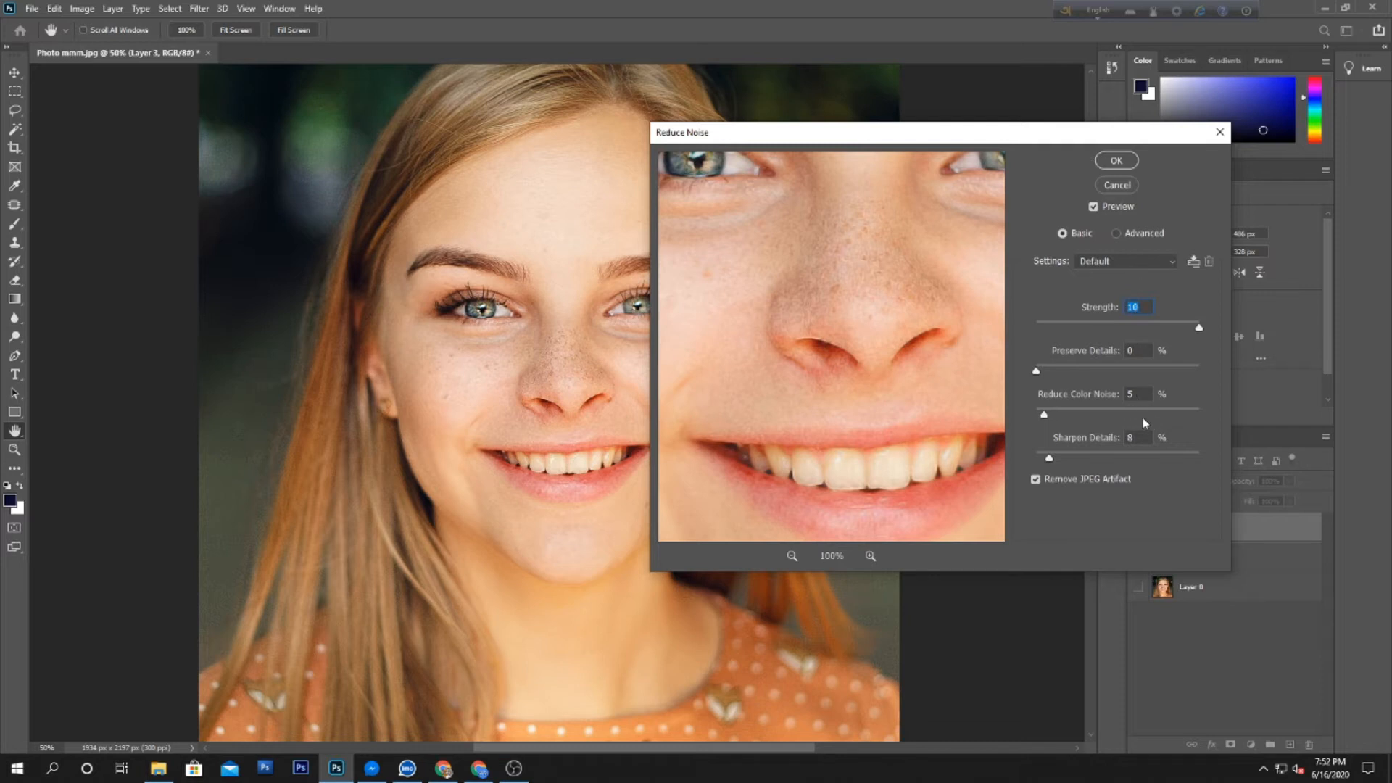
click(1142, 350)
click(1113, 161)
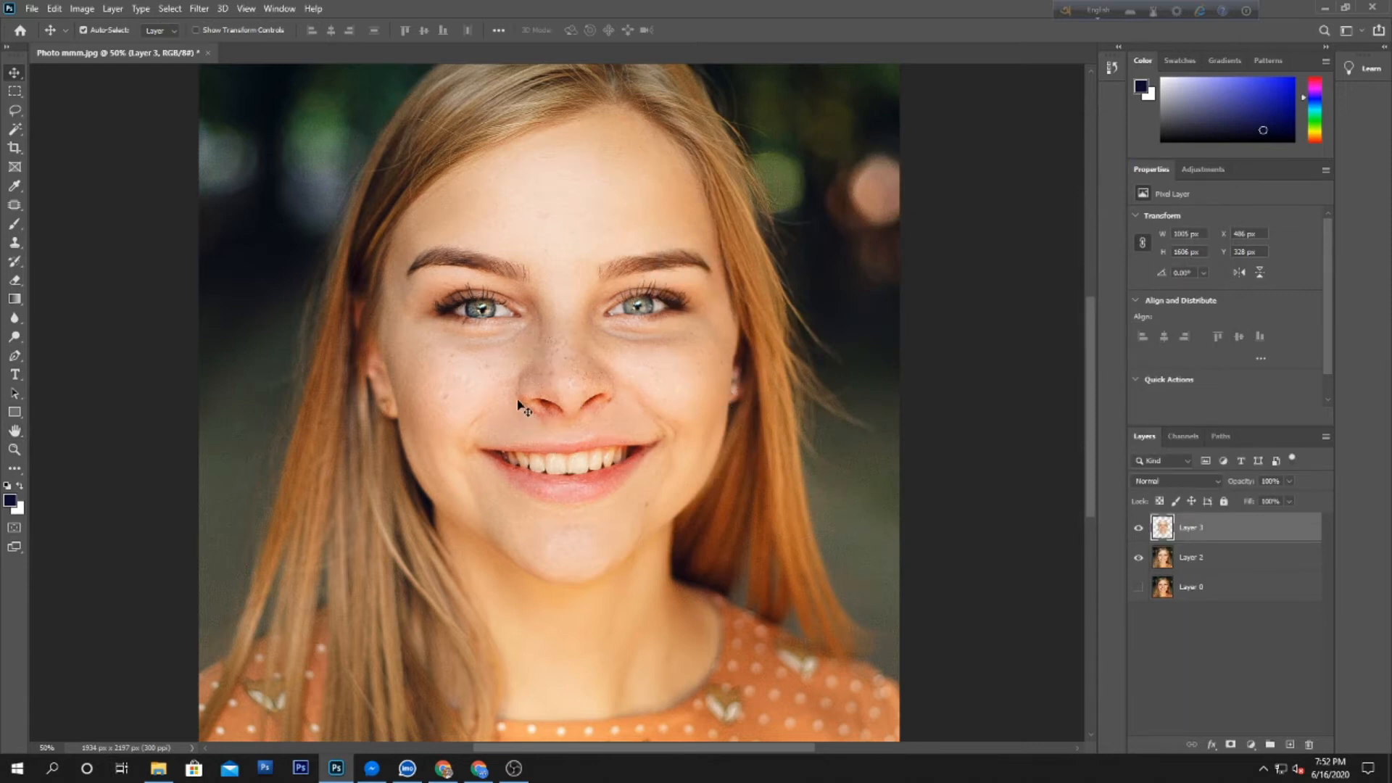
- Sharpen the face layer with Unsharp Mask at amount 75%, radius 10.0 pixels and threshold 10 levels
click(197, 10)
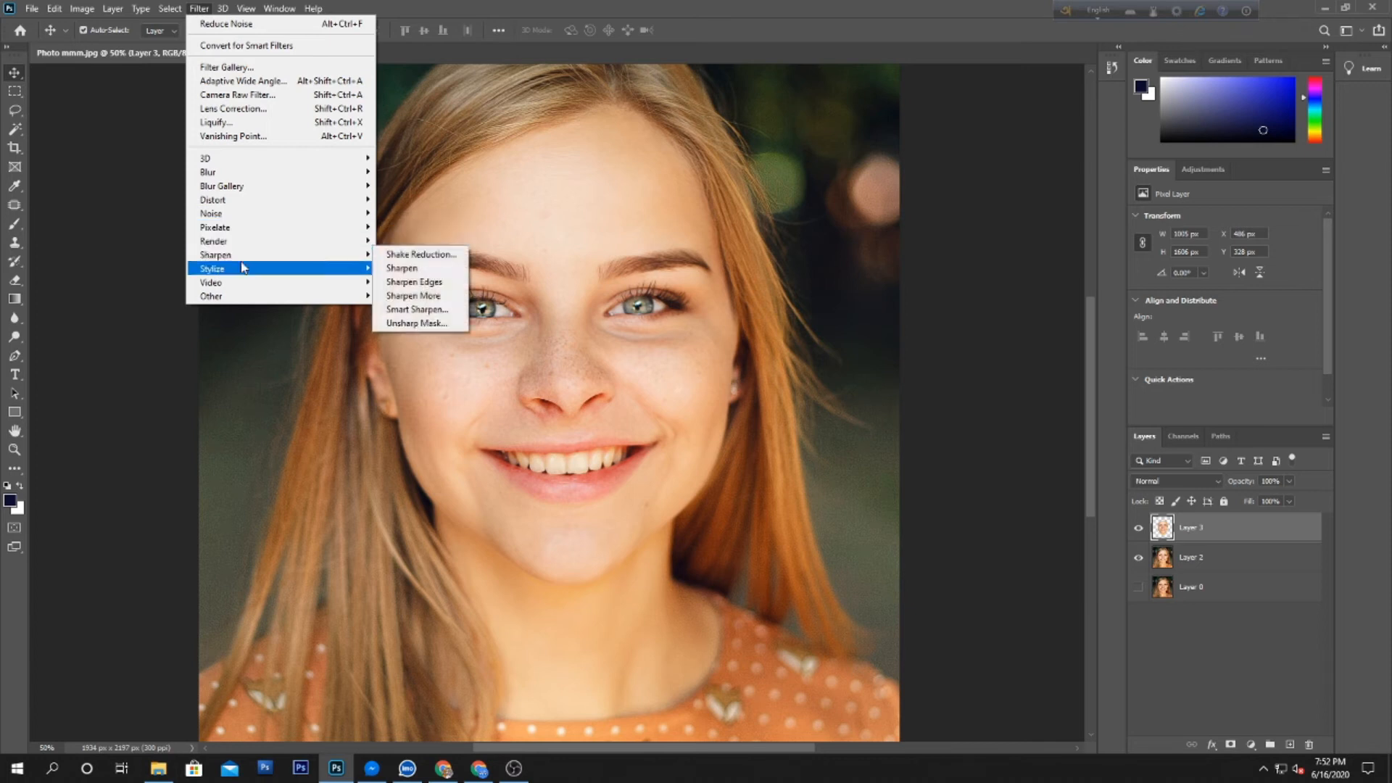
mouse_move(253, 256)
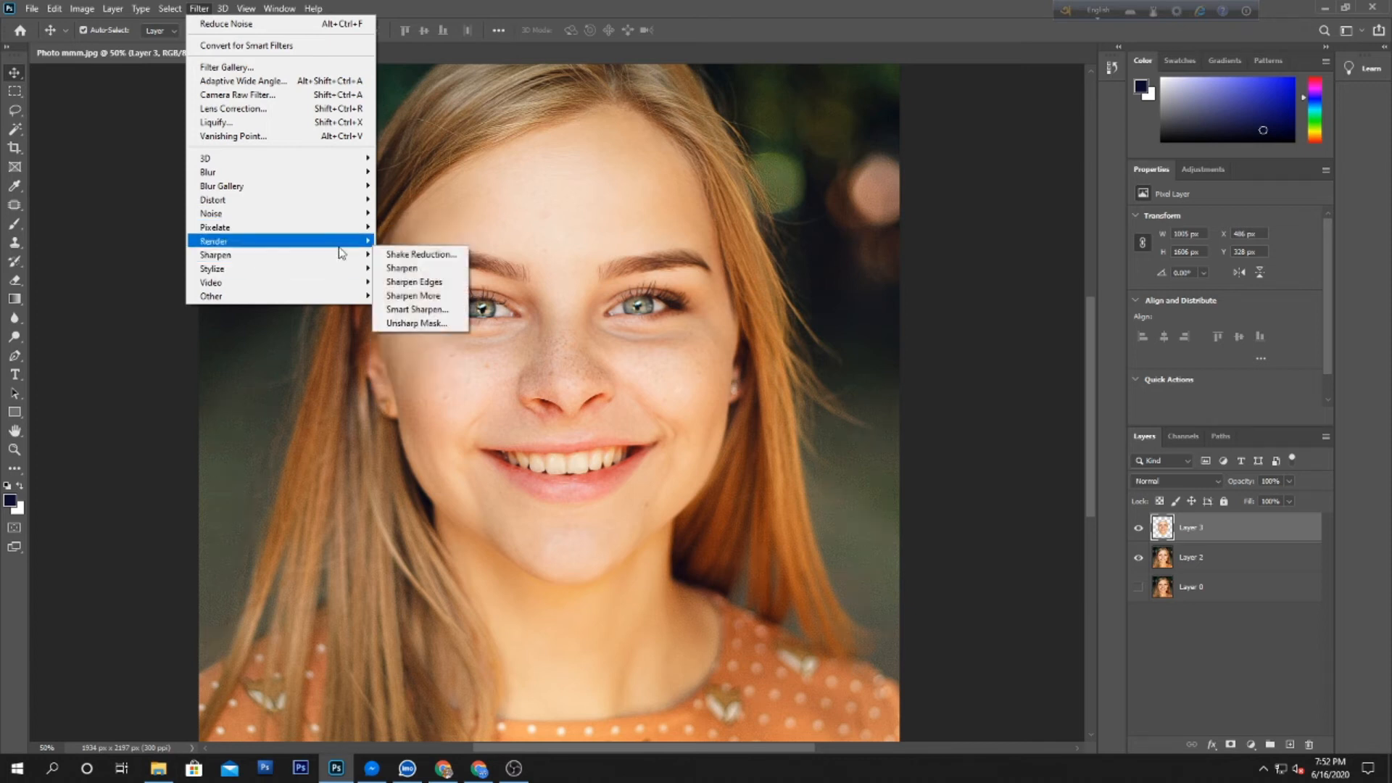
click(416, 323)
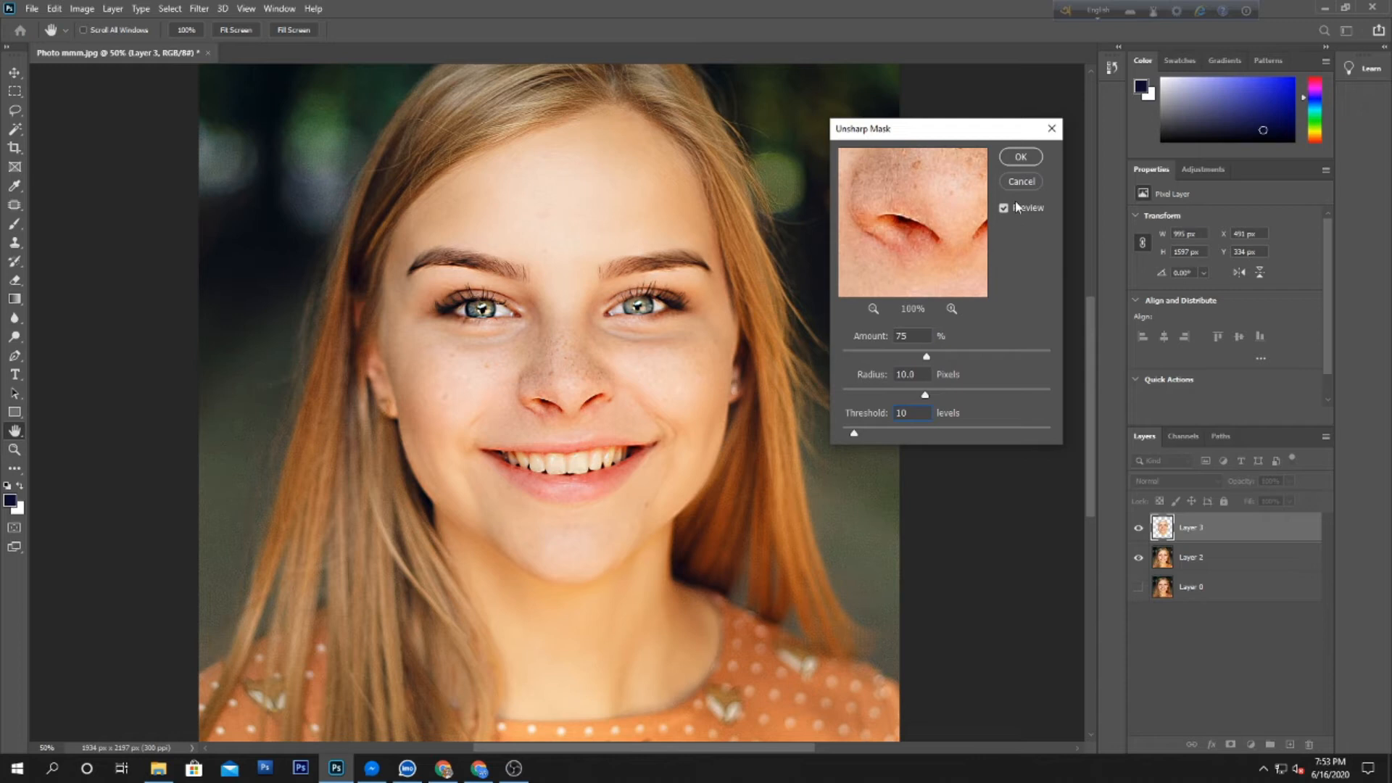
click(1021, 158)
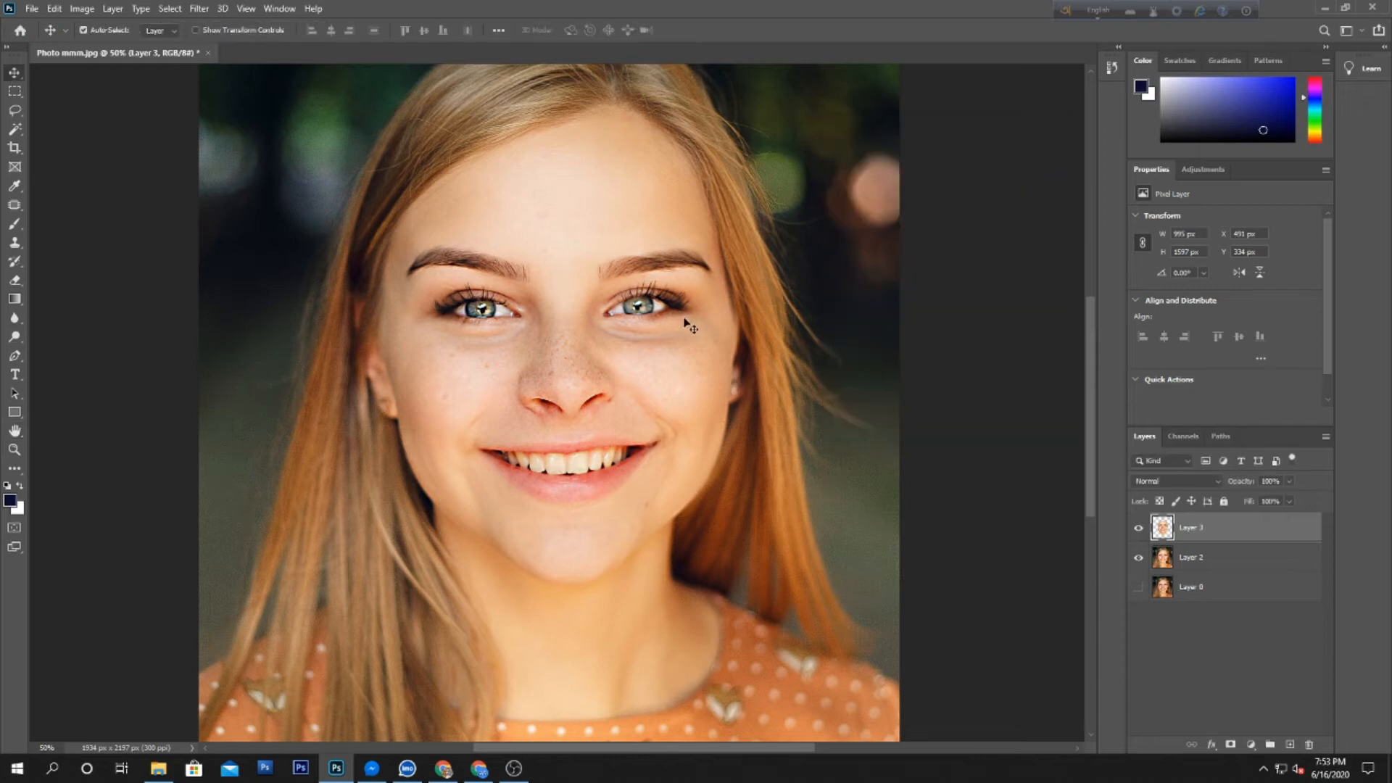
- Duplicate Layer 3 and apply a High Pass filter with a radius of 3.0 pixels to the copy
click(196, 10)
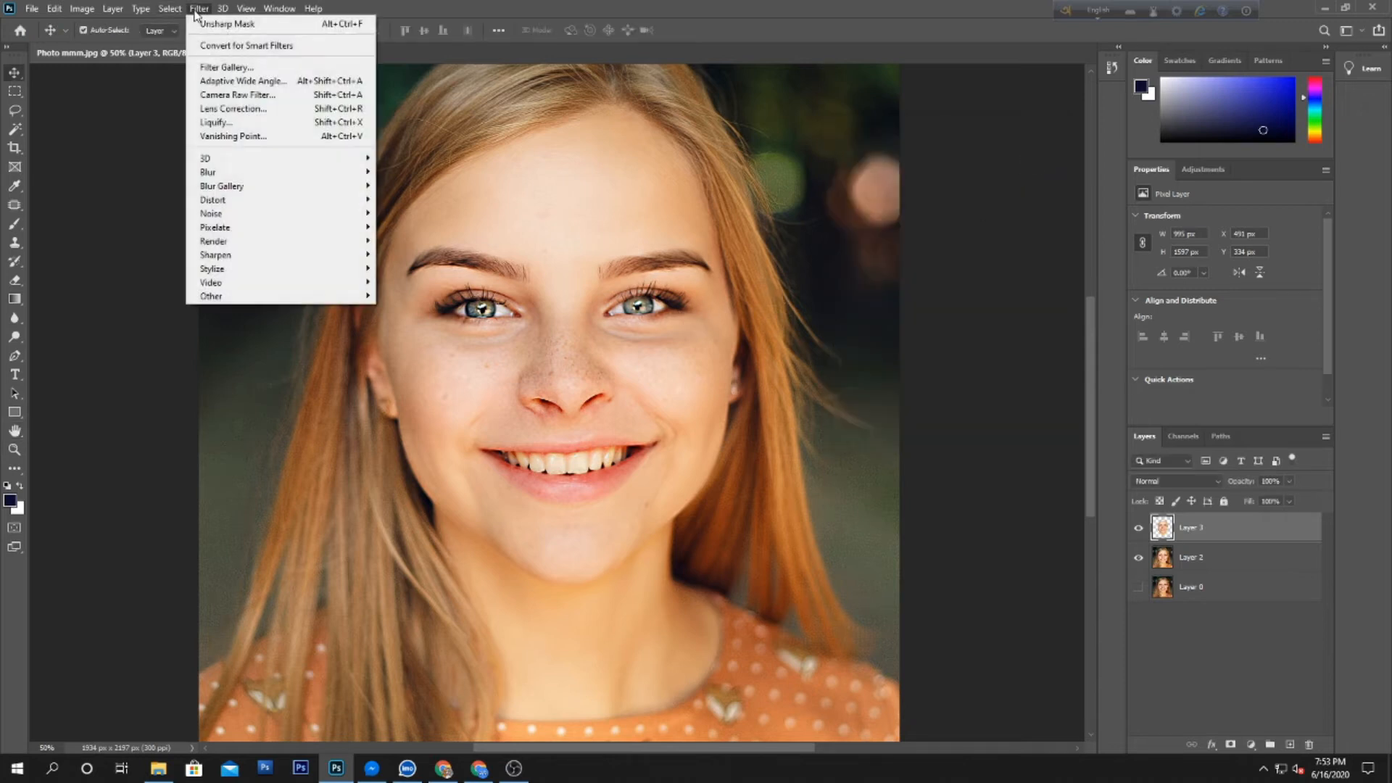
click(1199, 542)
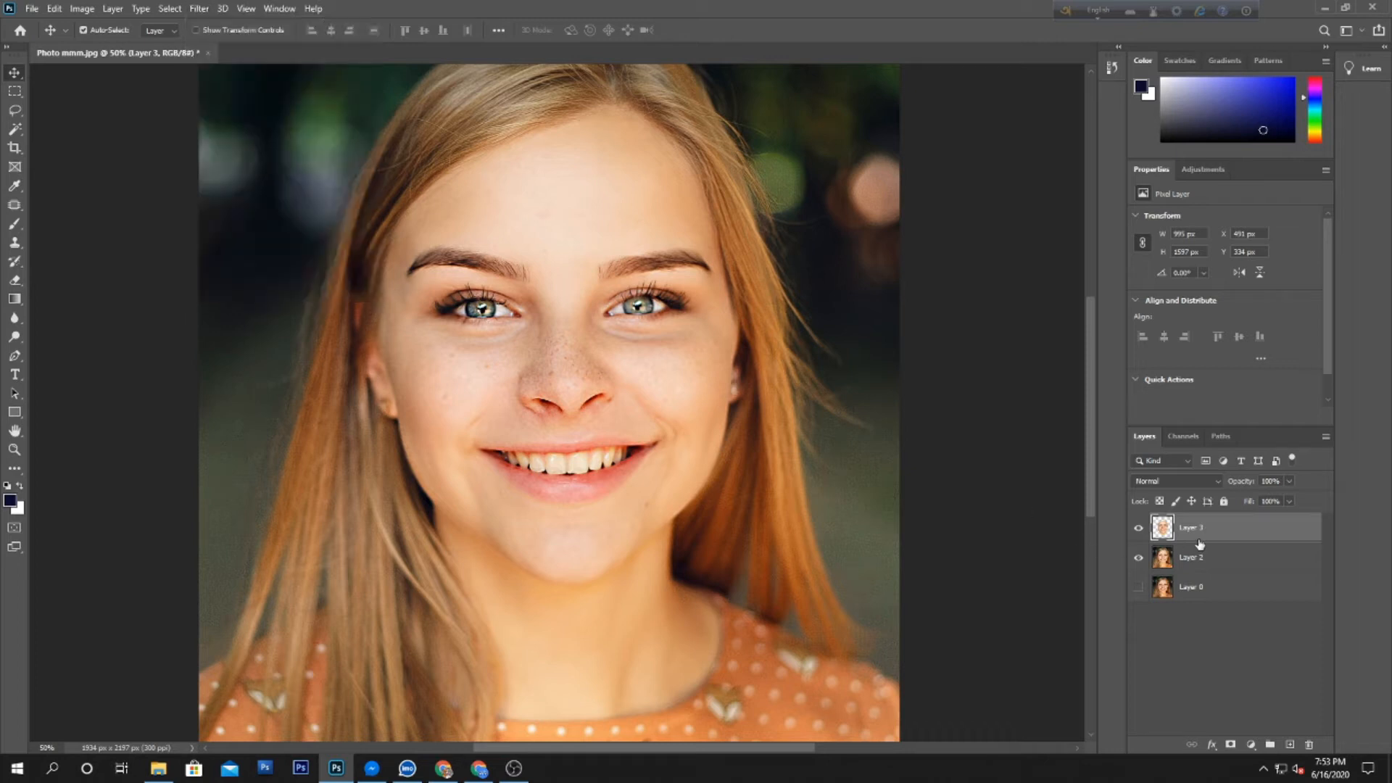
drag(1204, 527, 1210, 517)
click(198, 8)
mouse_move(234, 297)
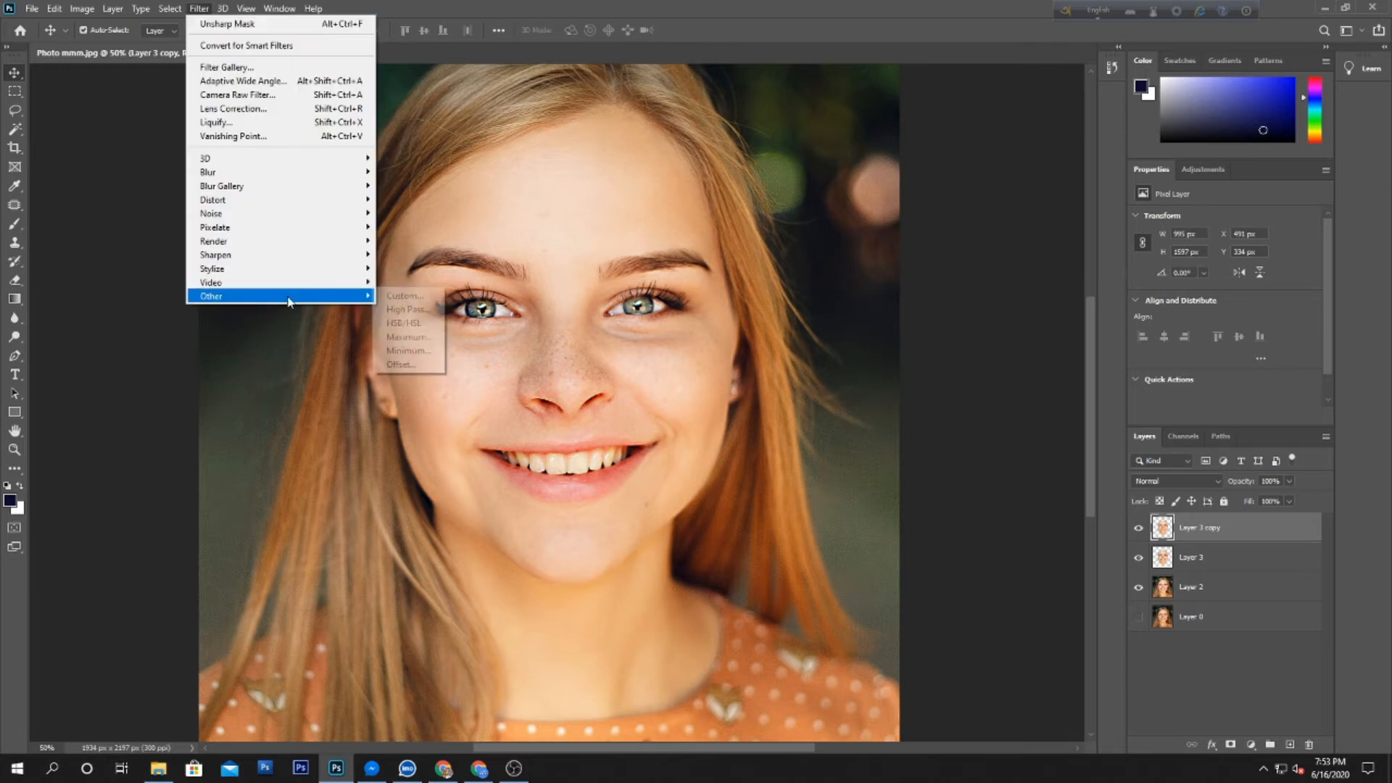
click(424, 310)
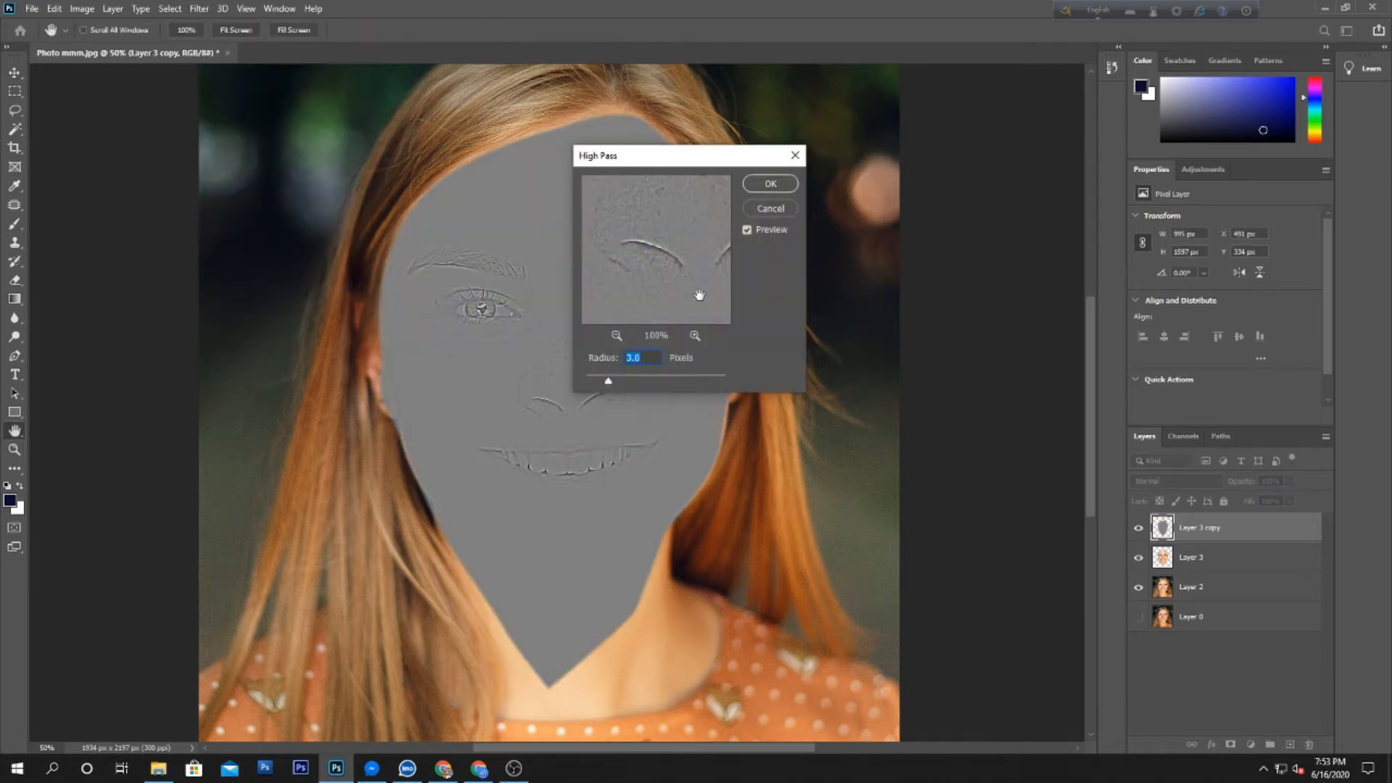
click(754, 185)
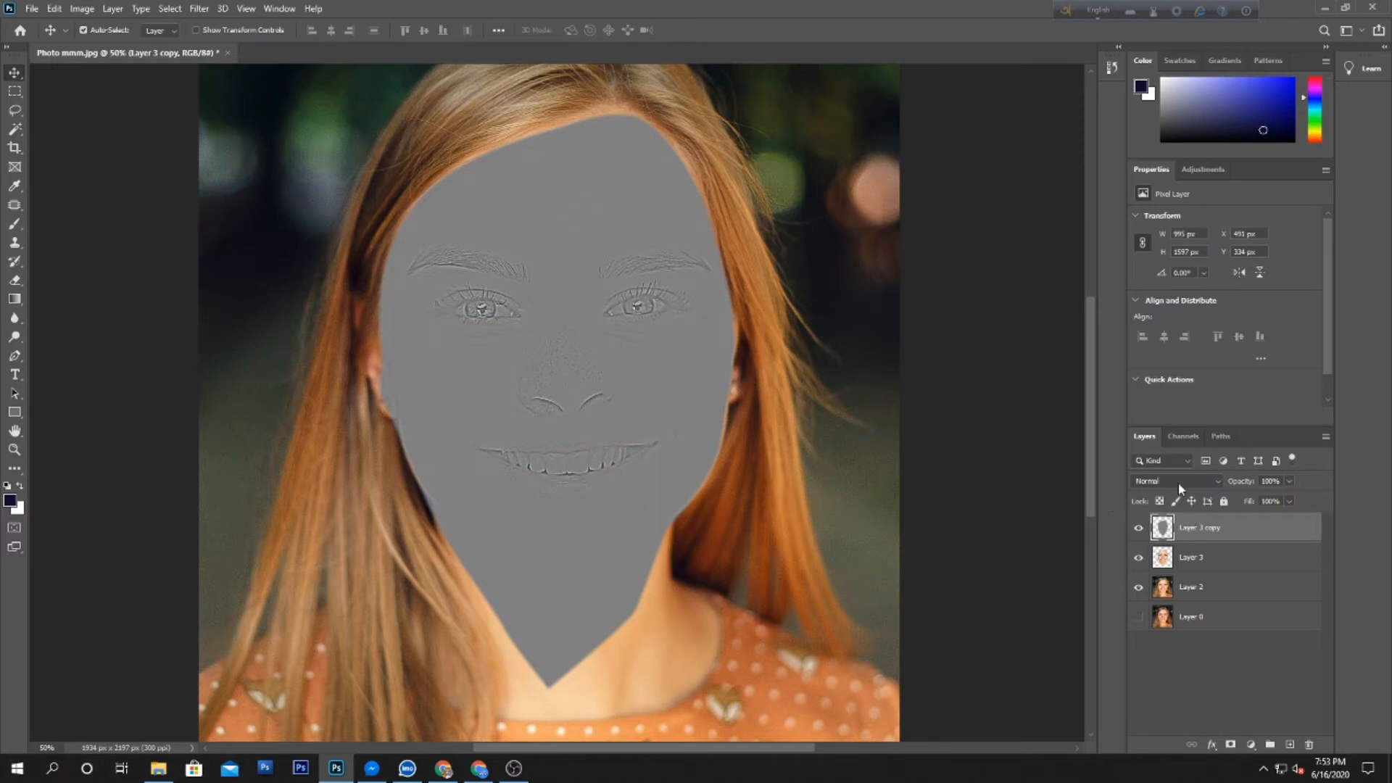
- Set the blend mode of the High Pass layer, Layer 3 copy, to Soft Light
click(1177, 481)
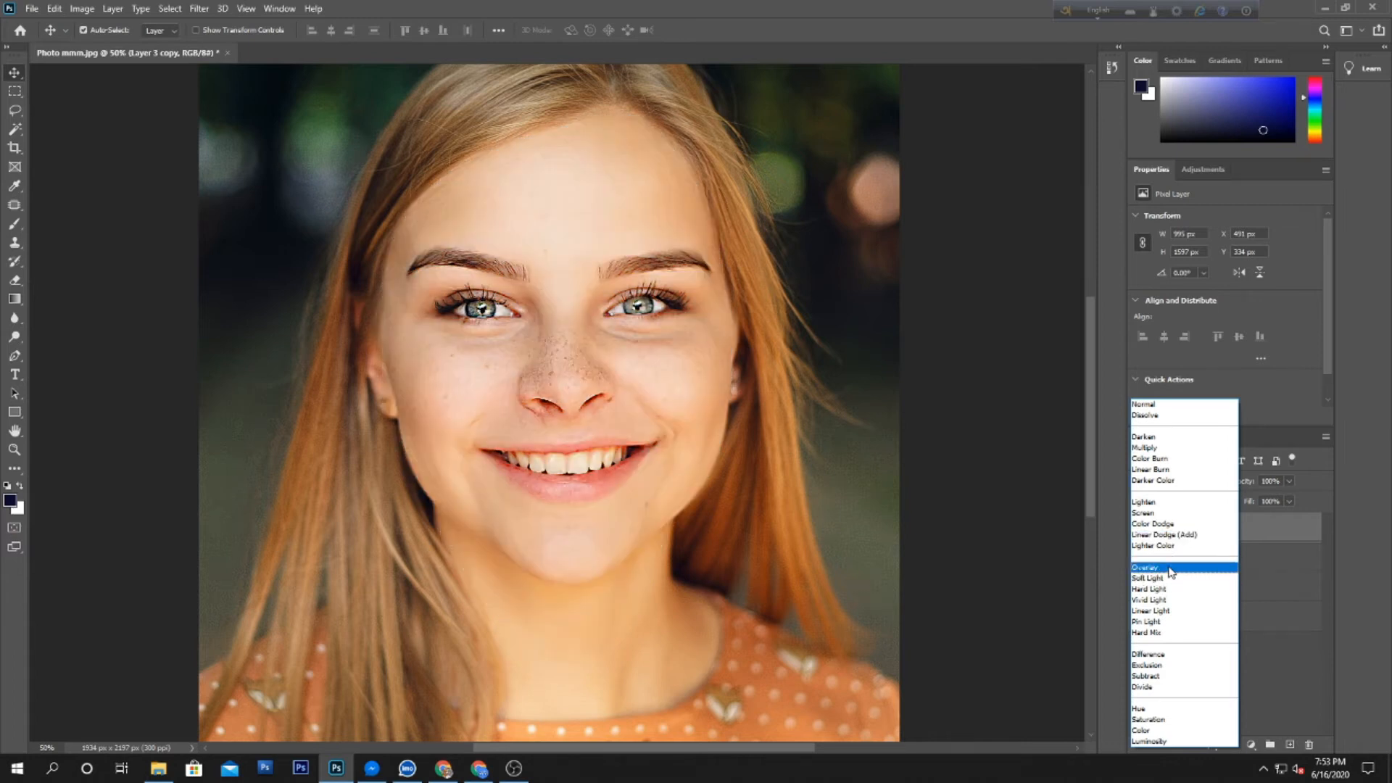
click(1169, 584)
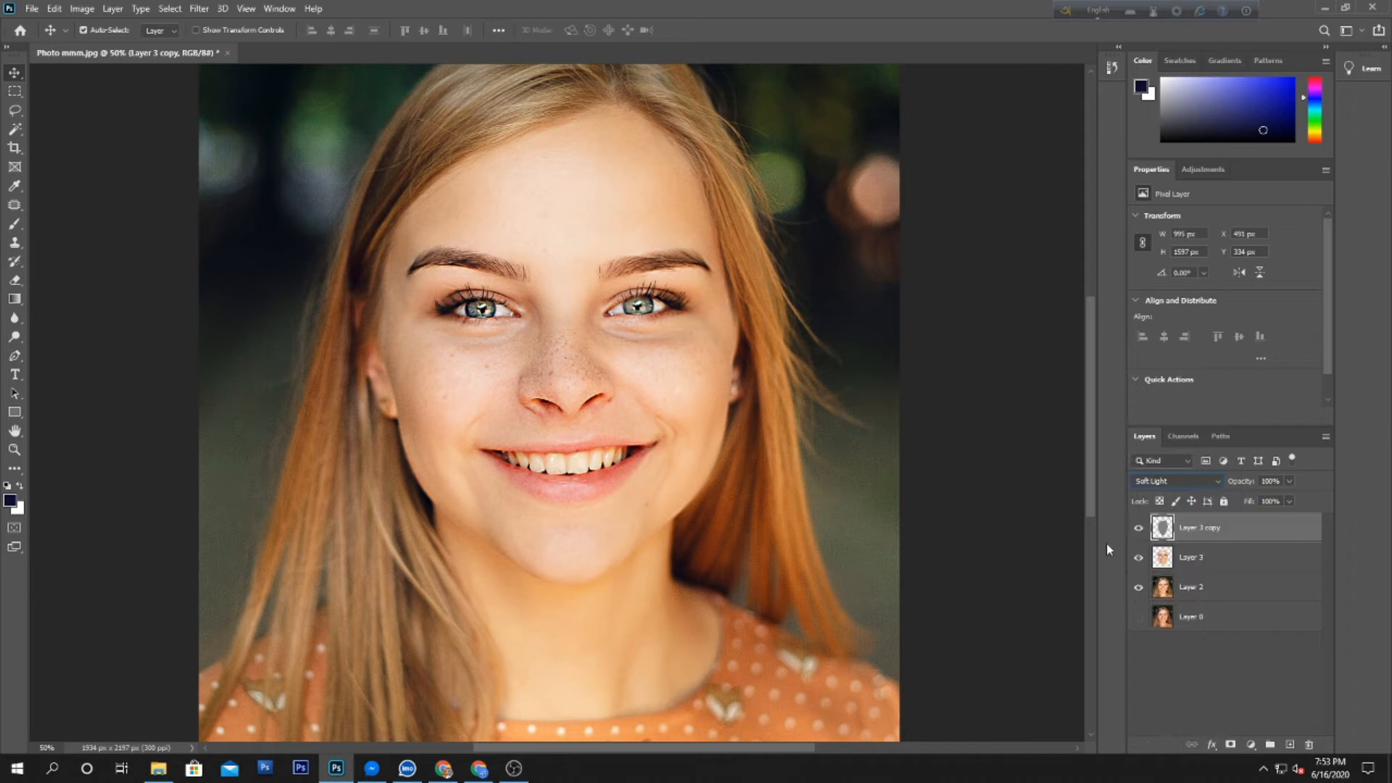
- Duplicate Layer 3 again and move the new copy to the top of the layer stack
shift+click(1195, 560)
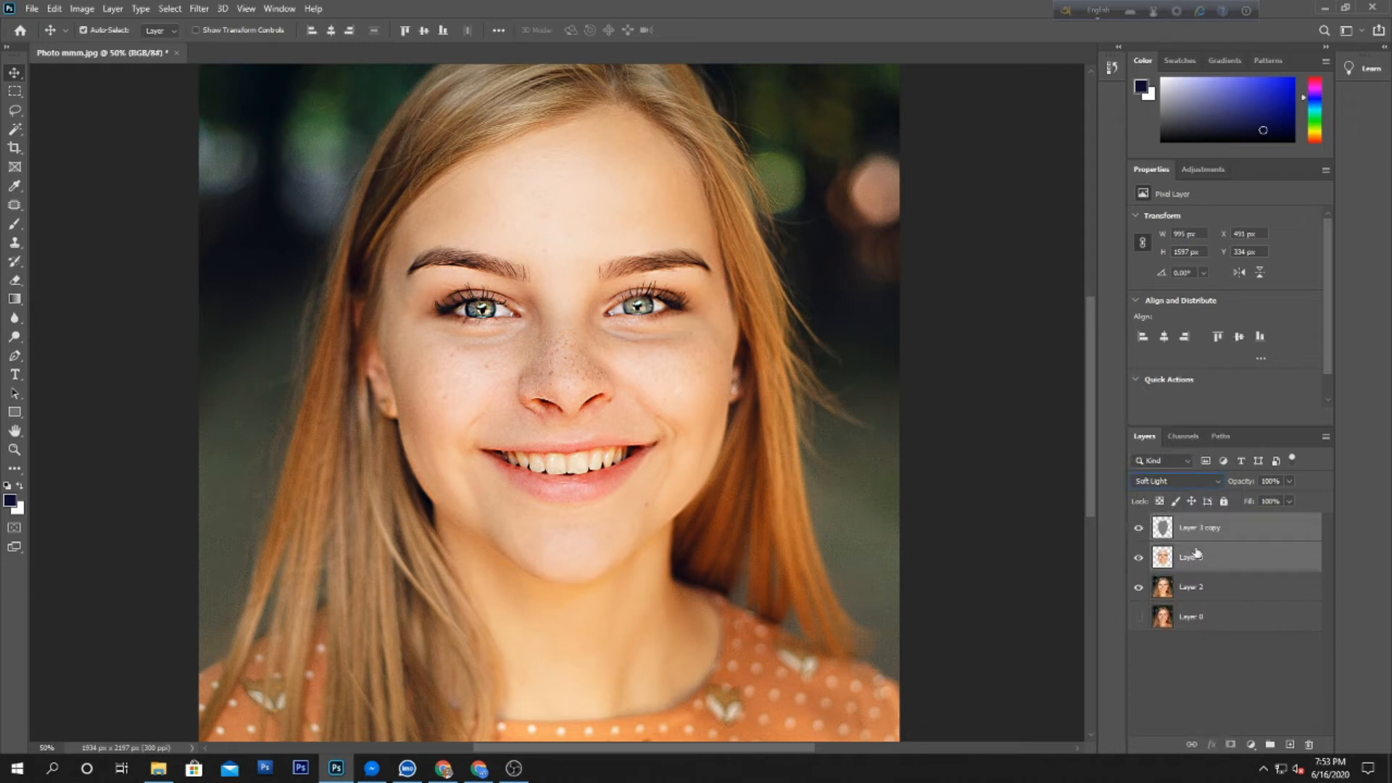
click(1212, 557)
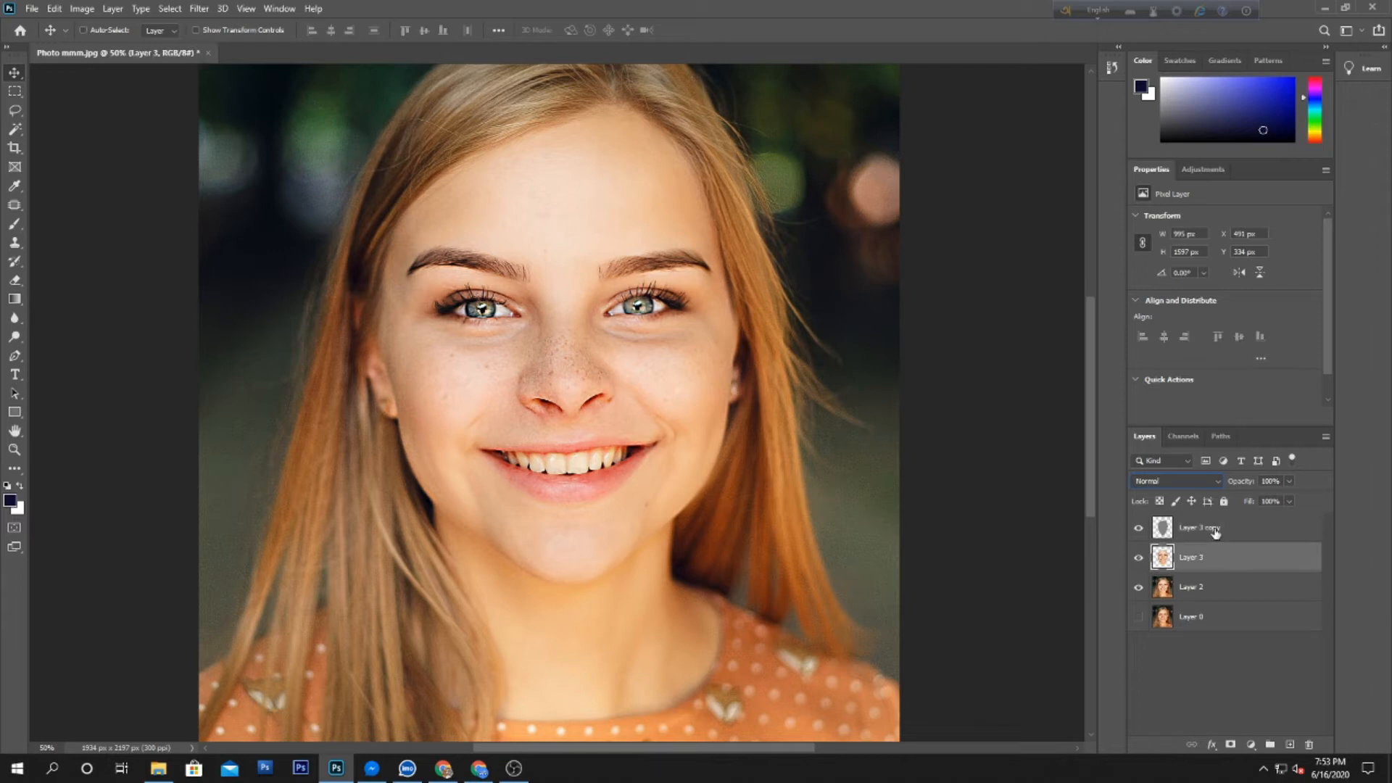
shift+click(1215, 530)
click(1217, 560)
key(ctrl+j)
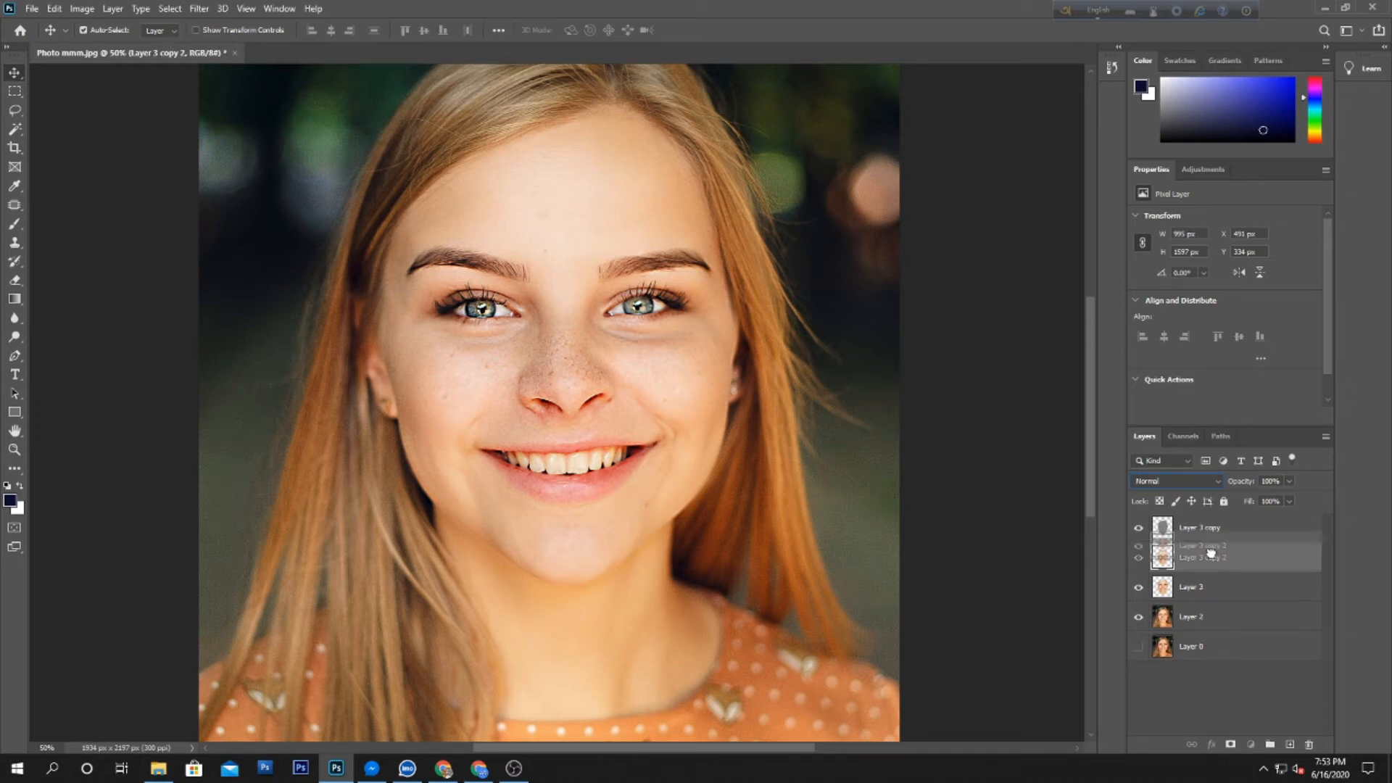
drag(1207, 559, 1205, 531)
- Apply a Gaussian Blur to the topmost face copy so the freckles and skin texture blur away
click(197, 8)
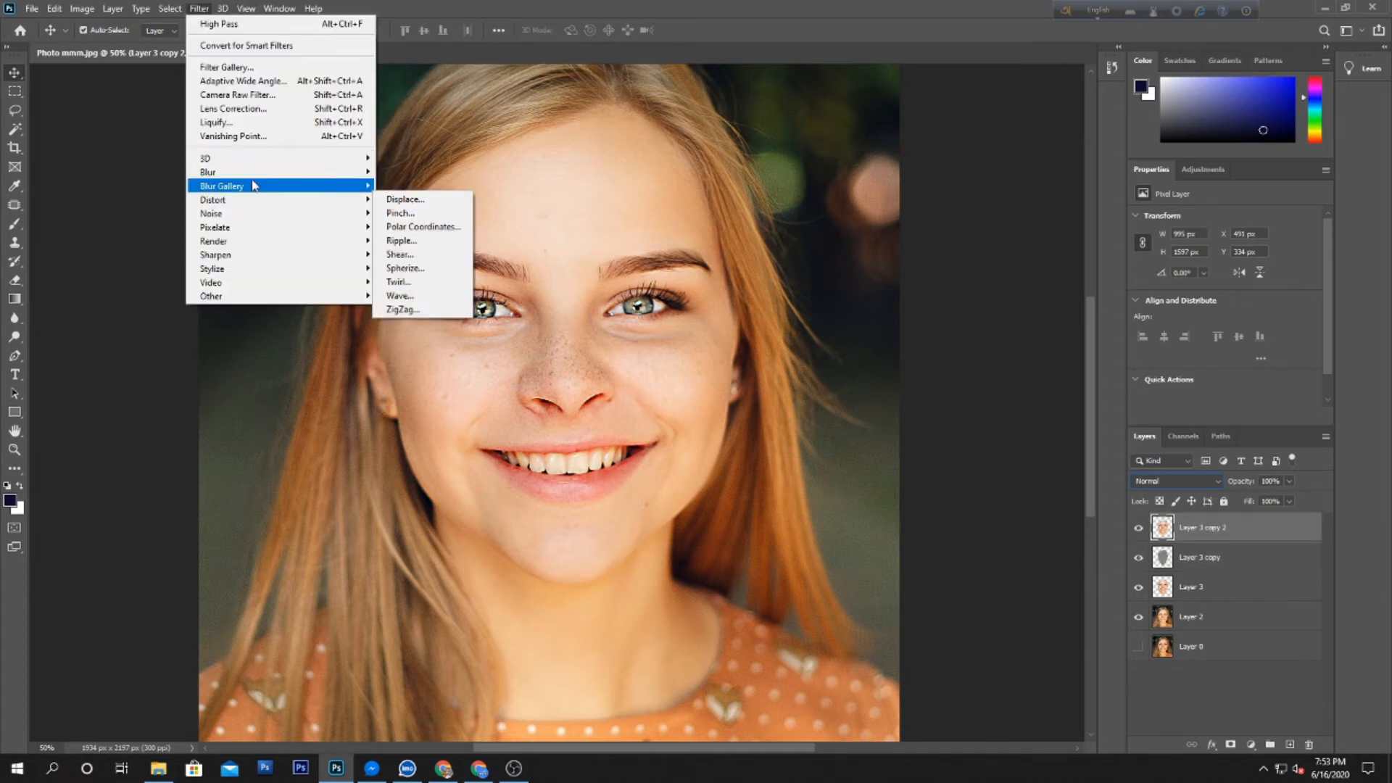
mouse_move(301, 174)
click(426, 228)
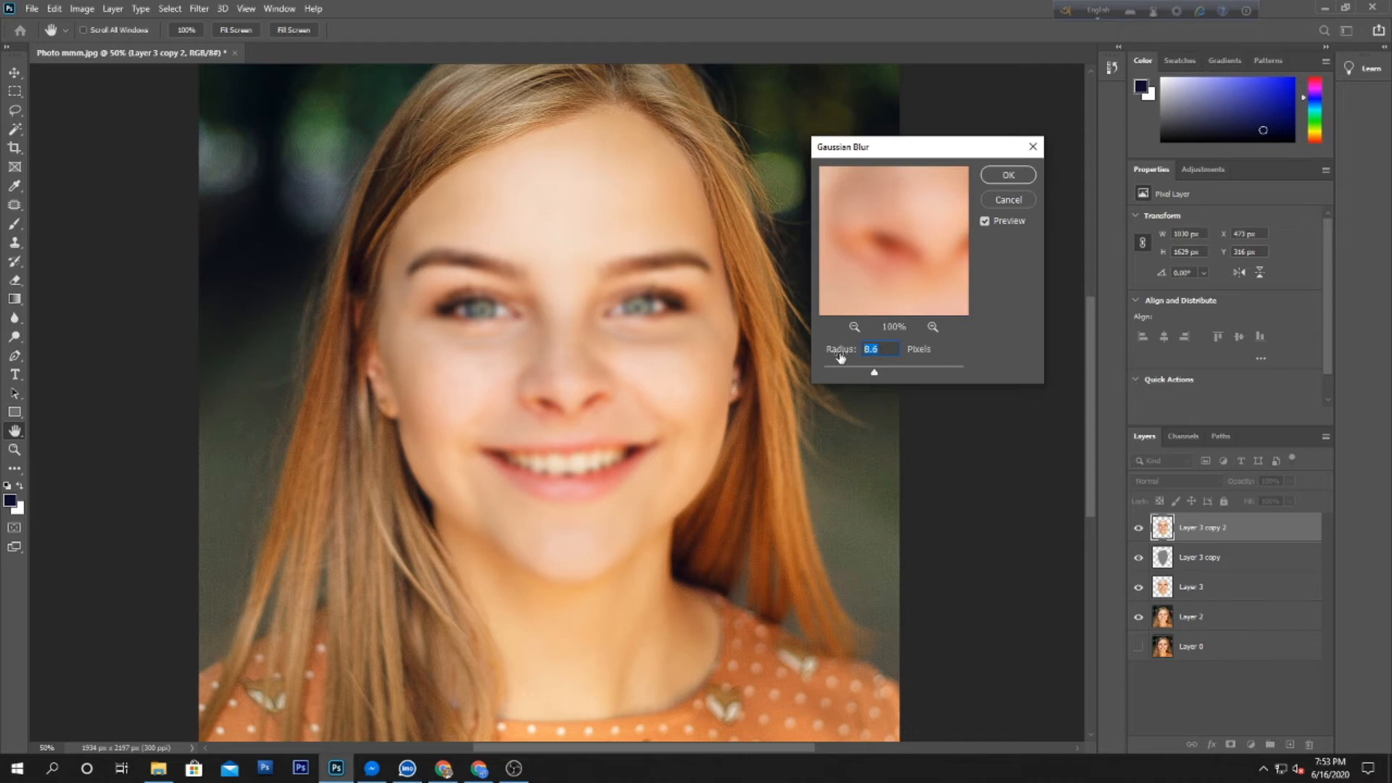
key(Tab)
click(1007, 176)
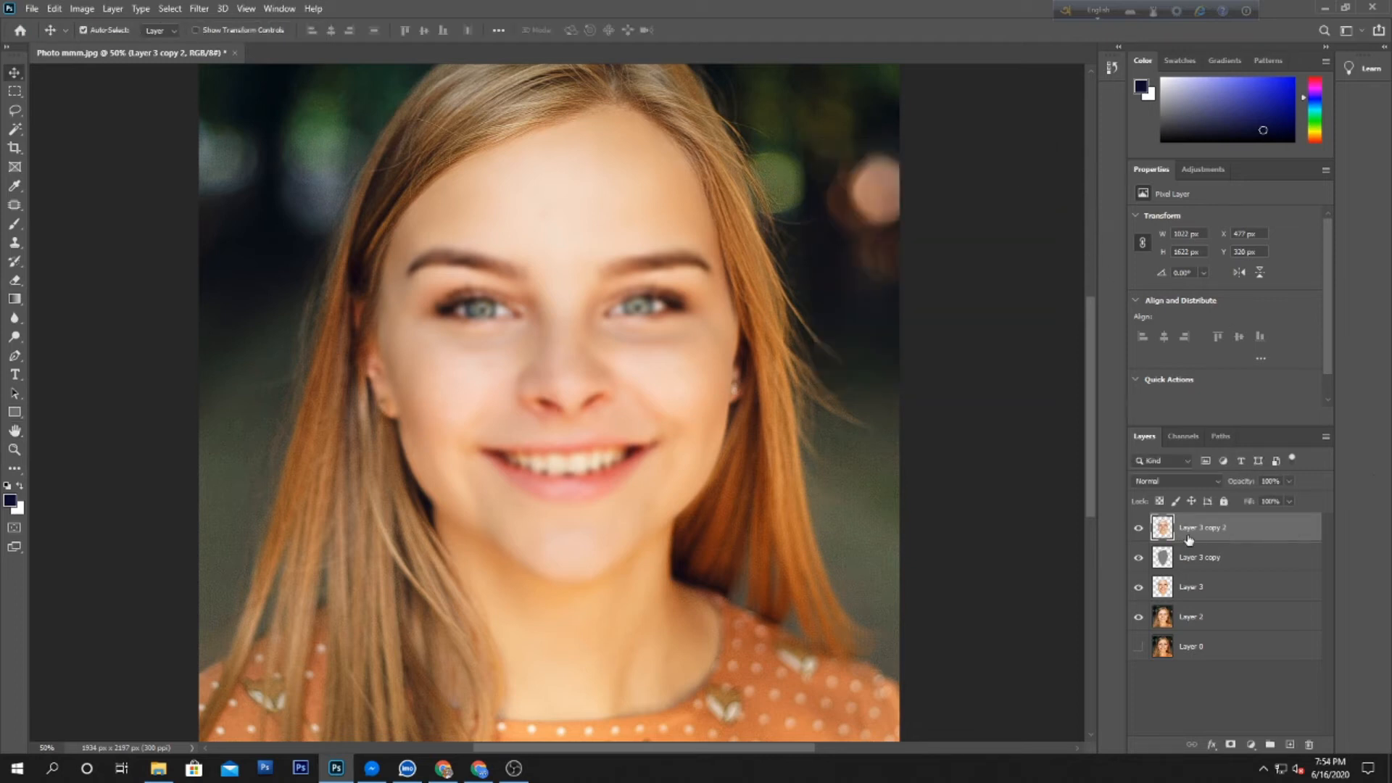
- Group the three face layers and add a black layer mask that hides the whole group
shift+click(1204, 587)
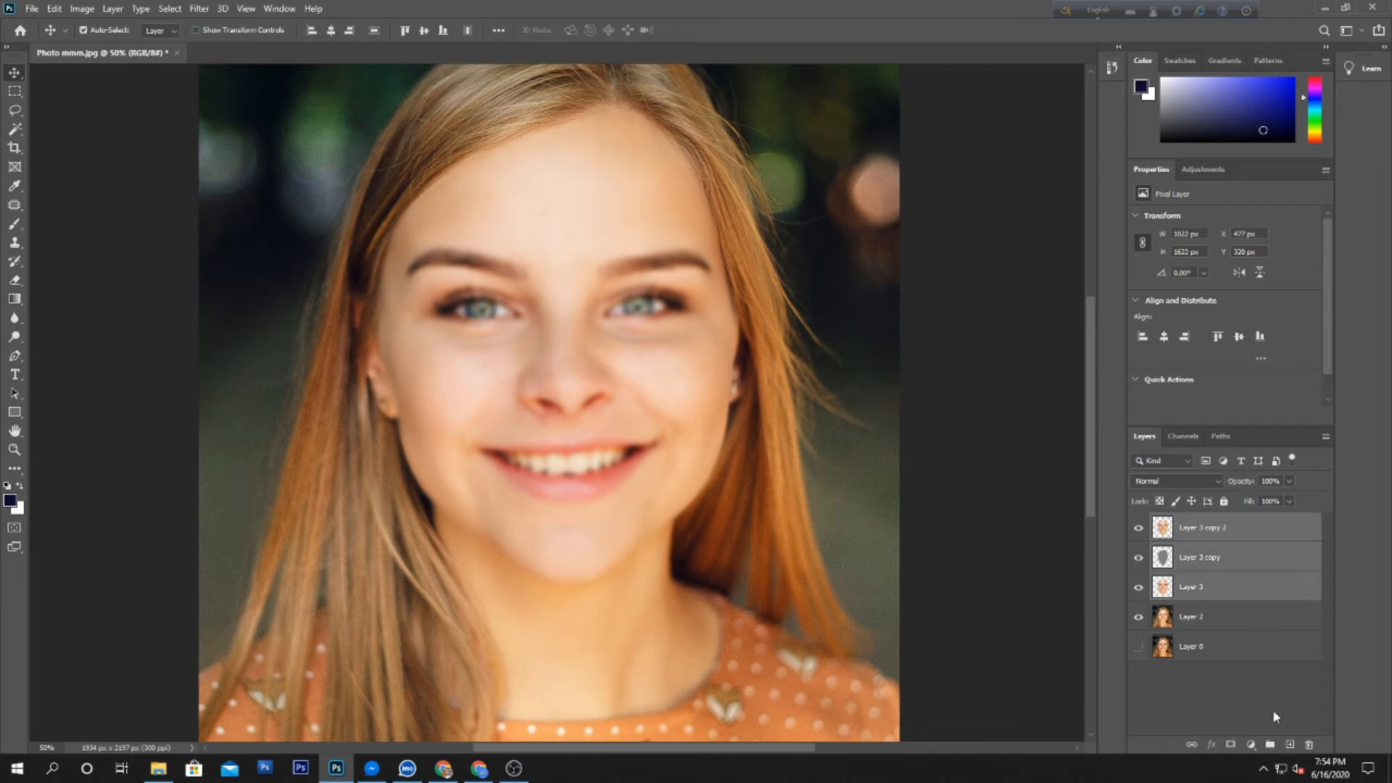
click(1265, 747)
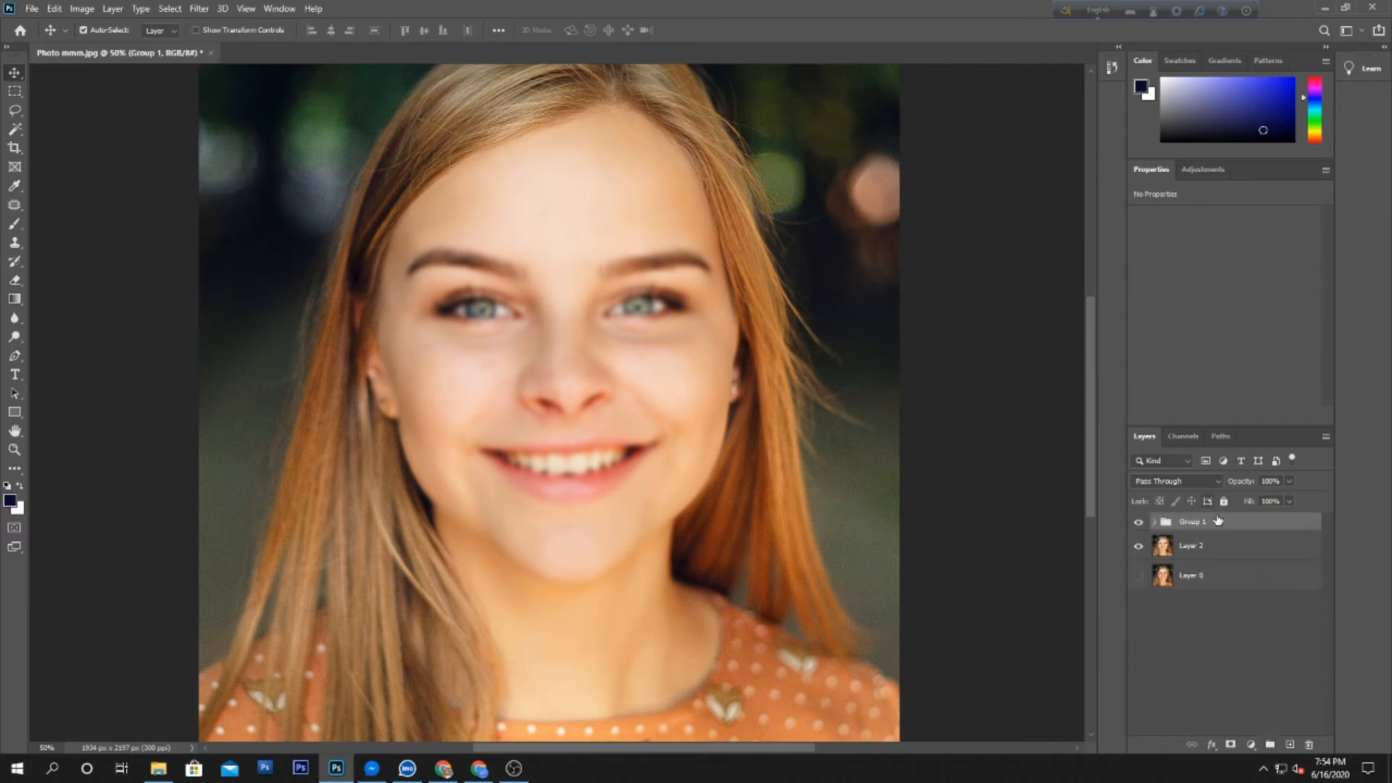
alt+click(1231, 746)
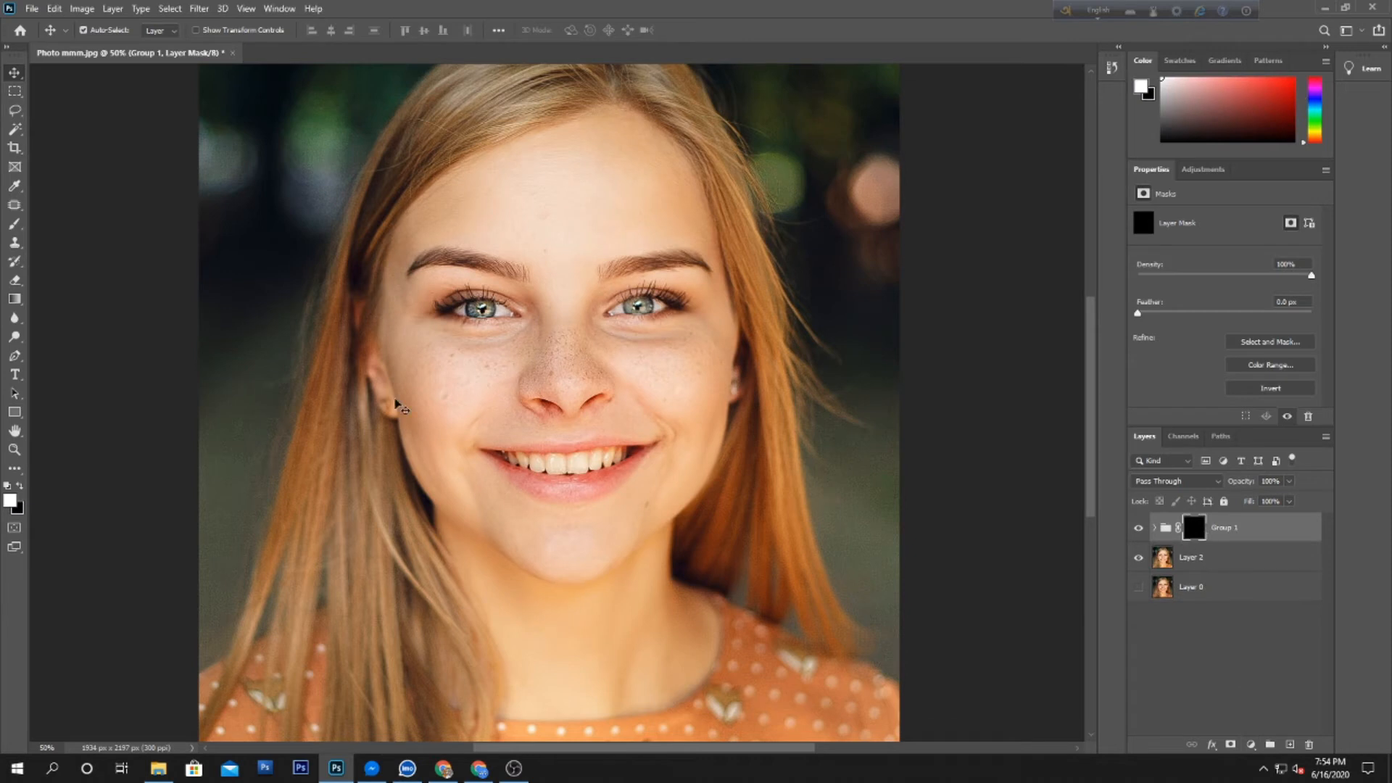
- Choose the Brush tool with the Soft Round tip from the General Brushes for painting on the group mask
click(15, 227)
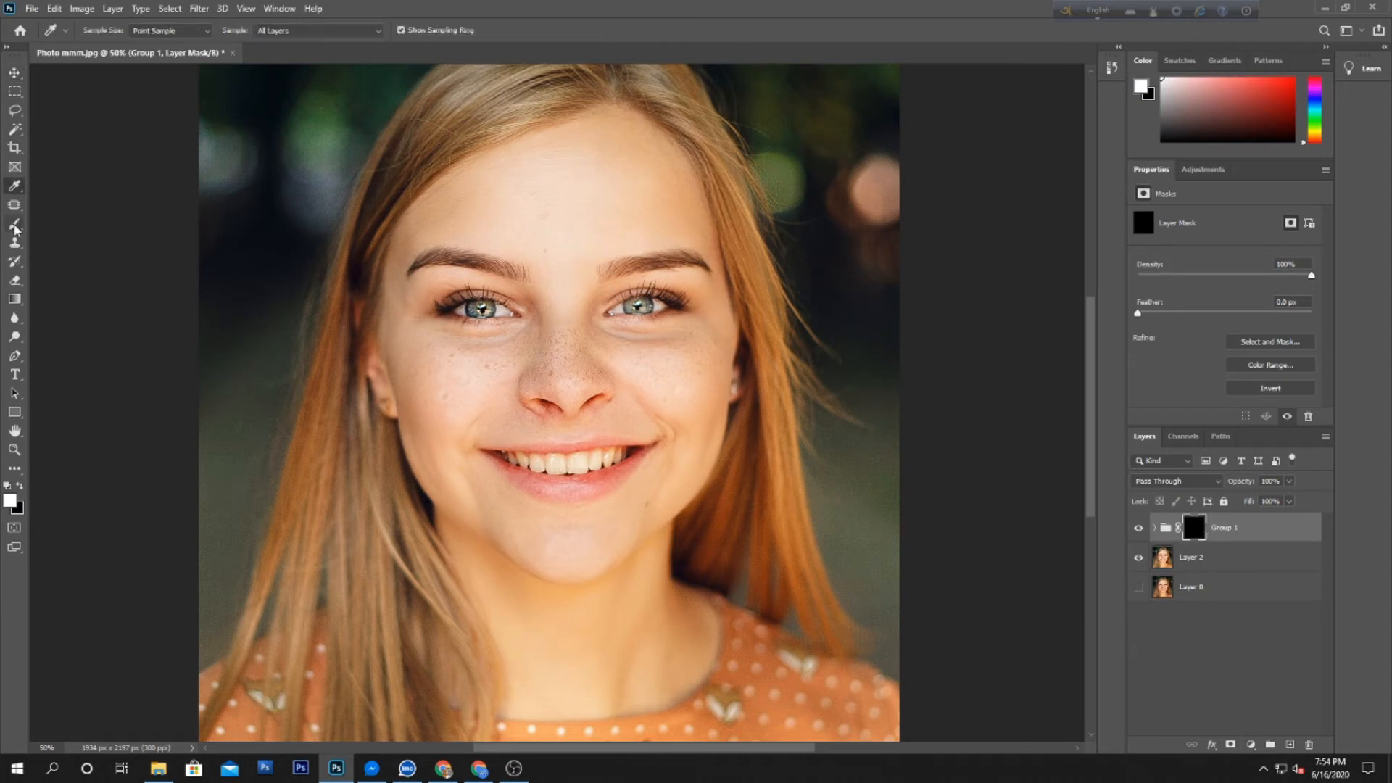
click(75, 224)
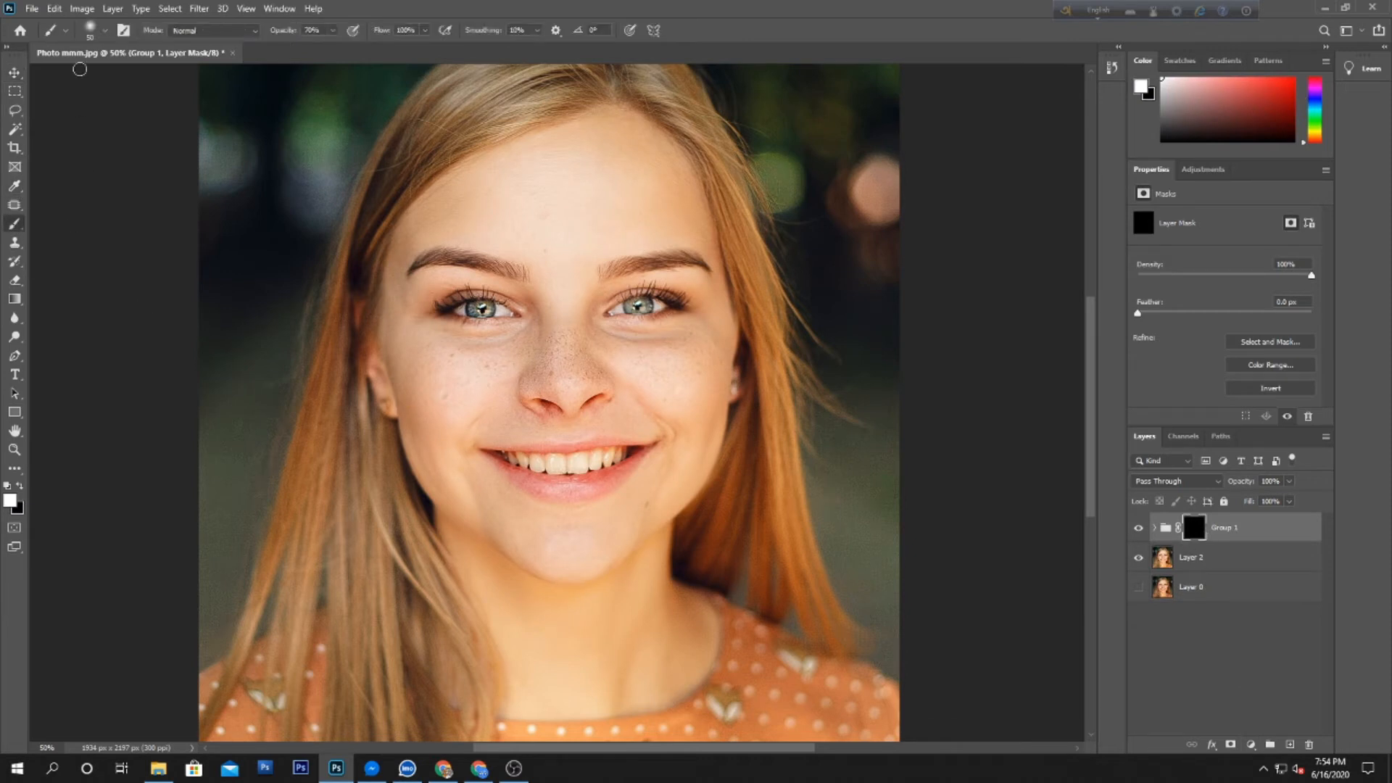
click(98, 34)
click(27, 171)
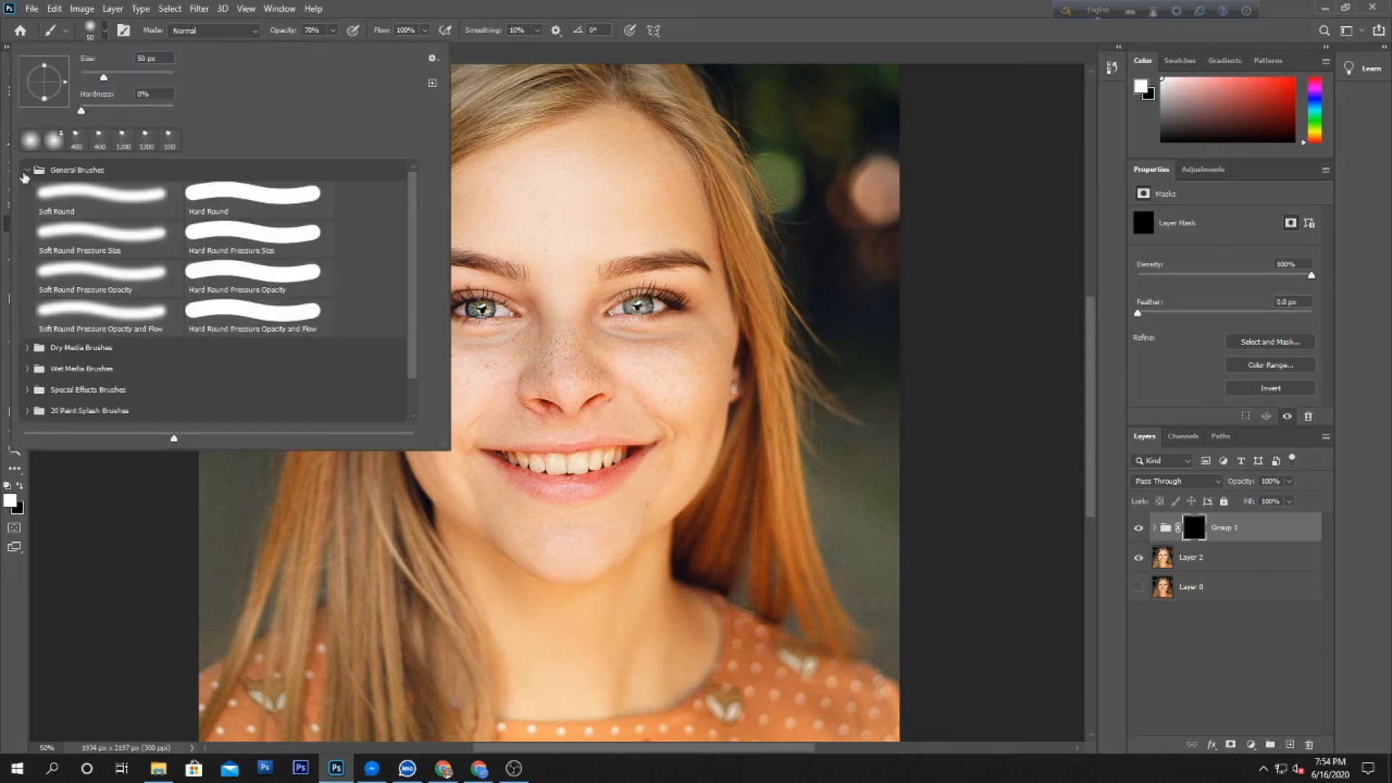
click(95, 196)
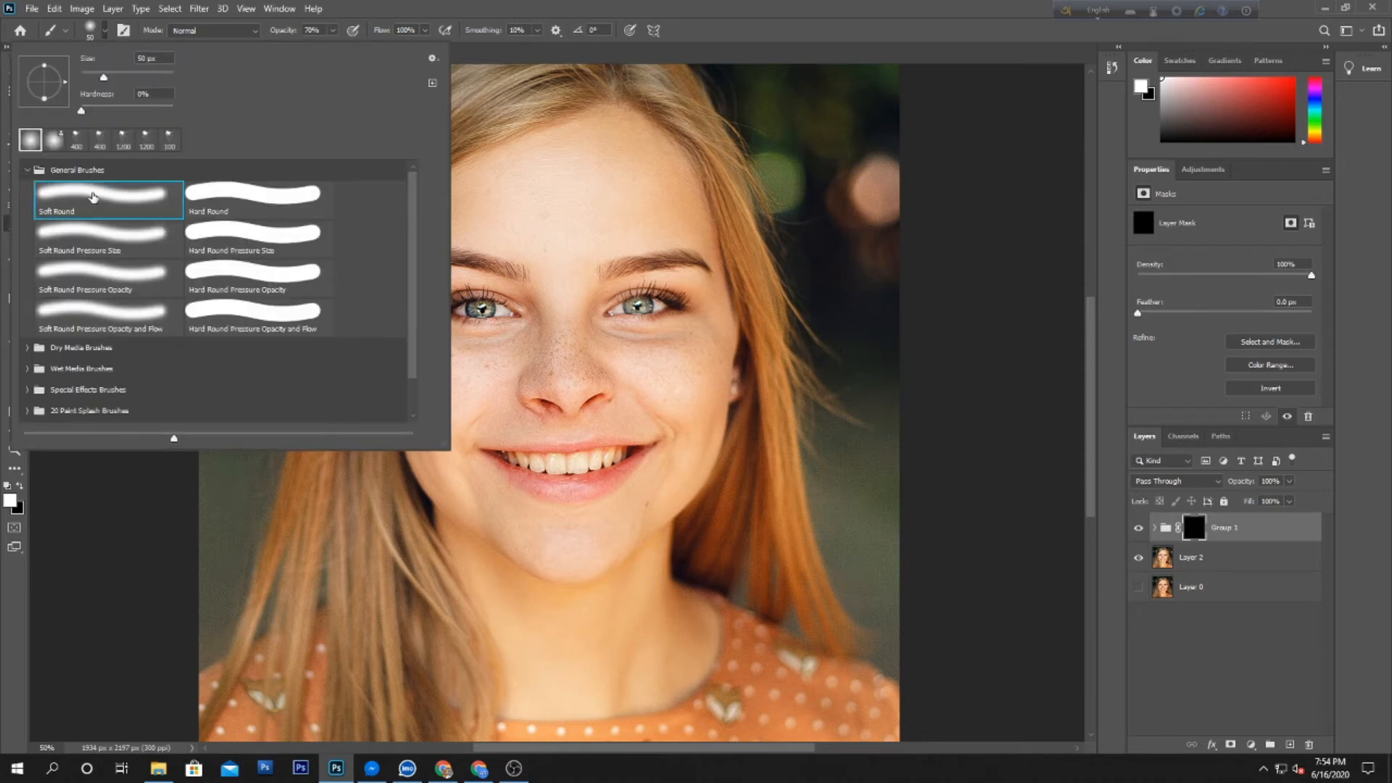
click(28, 170)
click(530, 397)
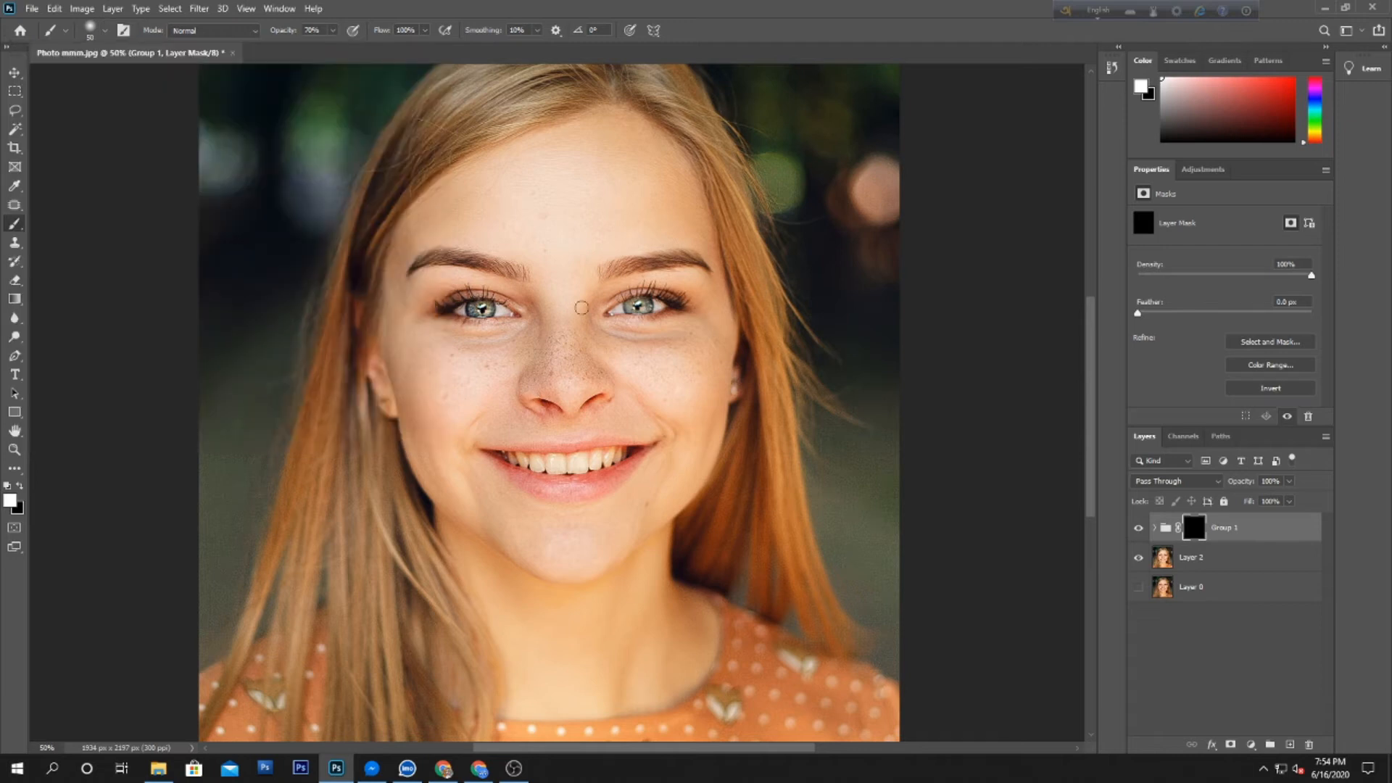
- Enlarge the brush to 100 px and paint white on the group mask over the forehead and temple to smooth the skin
scroll(508, 203, up, 2)
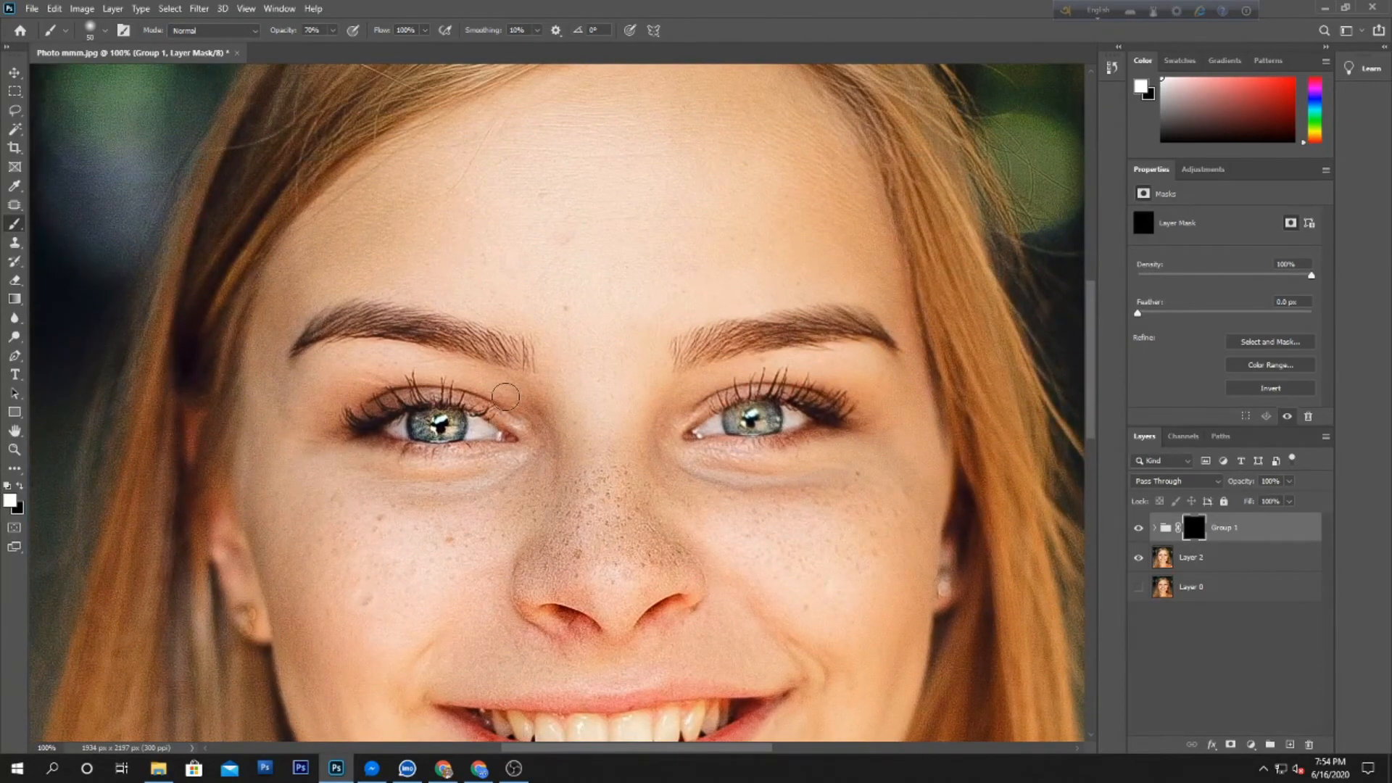
key(bracketright)
key(bracketright)
key(bracketright)
key(bracketright)
key(bracketright)
mouse_move(575, 231)
mouse_down()
mouse_move(627, 220)
mouse_move(493, 258)
mouse_move(534, 217)
mouse_move(624, 180)
mouse_move(543, 161)
mouse_move(697, 129)
mouse_move(579, 116)
mouse_move(323, 248)
mouse_move(395, 210)
mouse_move(535, 173)
mouse_move(662, 174)
mouse_move(647, 137)
mouse_move(827, 202)
mouse_move(755, 127)
mouse_up()
scroll(776, 150, up, 3)
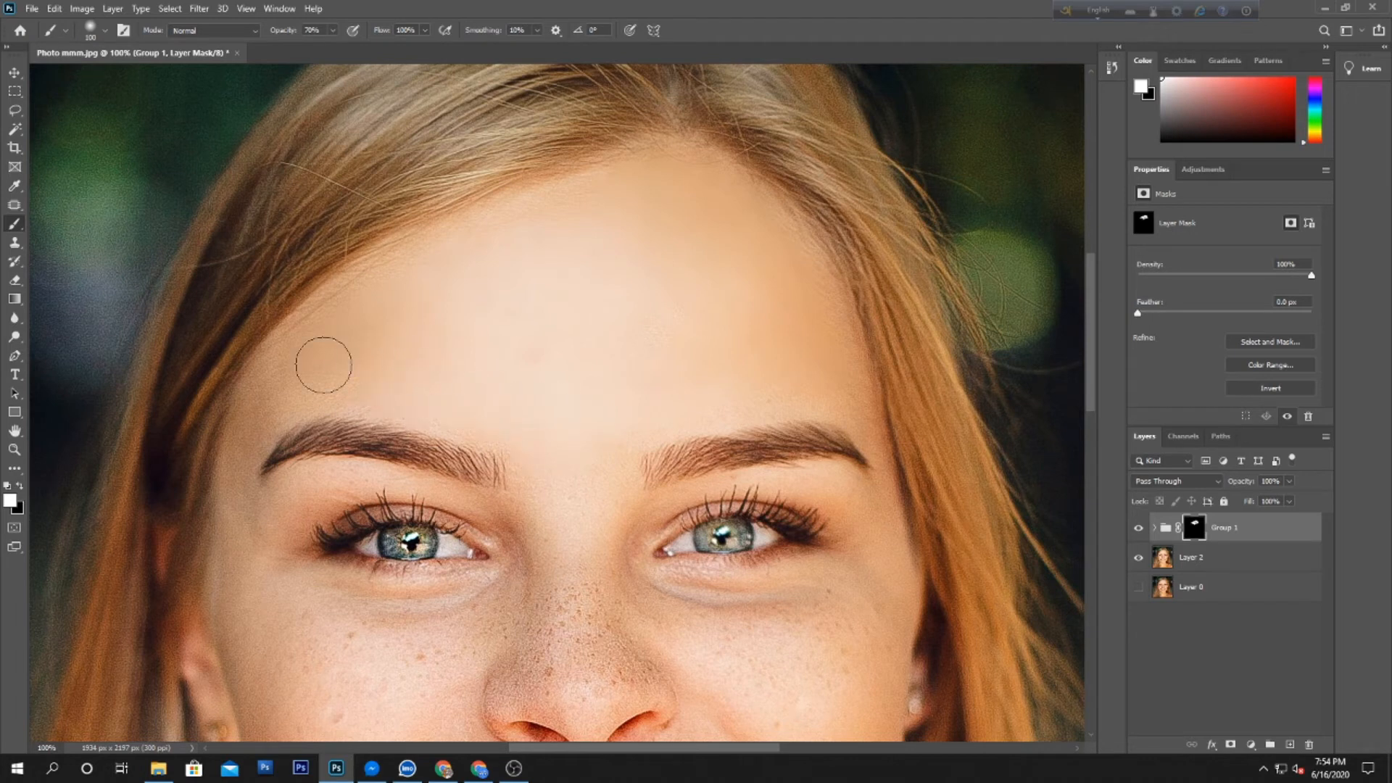
drag(295, 398, 386, 356)
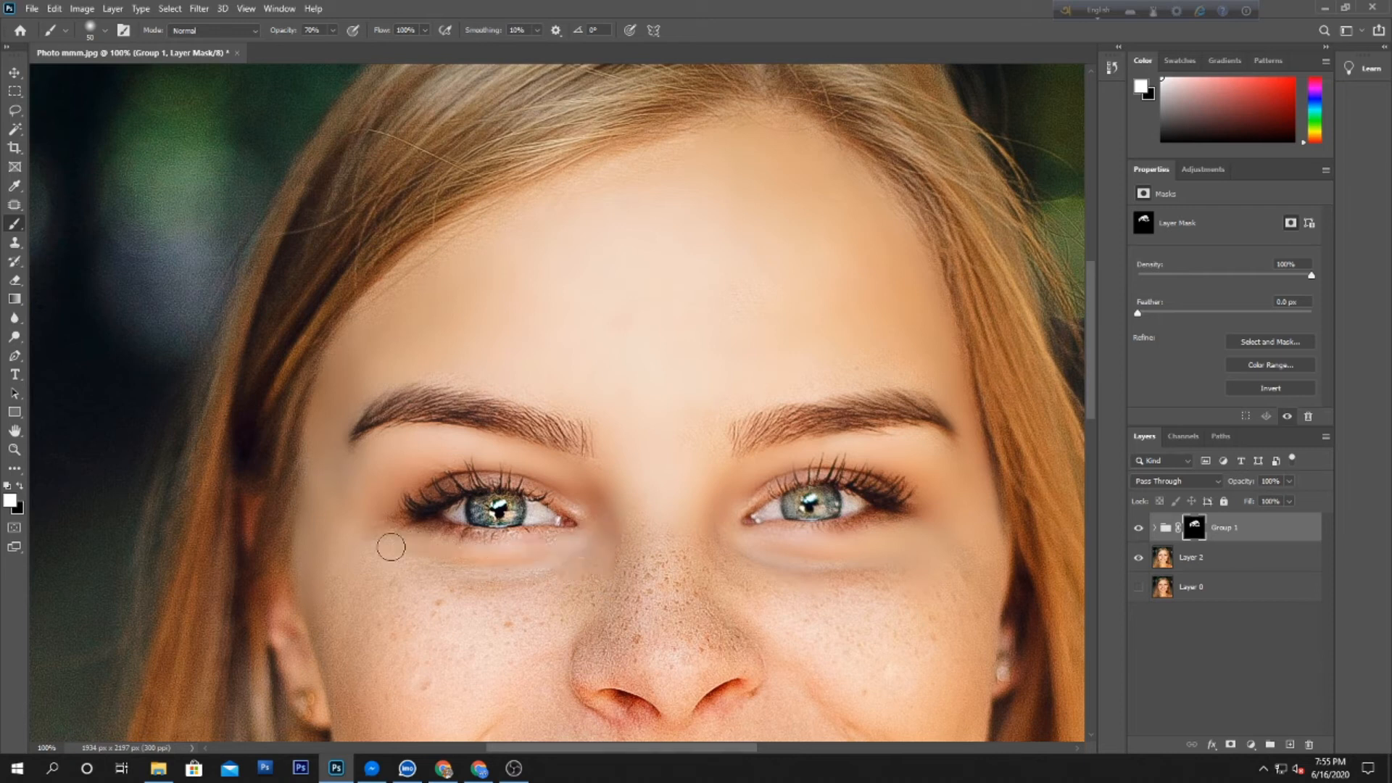
- Paint white on the group mask over the under-eye areas, nose, cheeks and skin above the upper lip to smooth them
mouse_move(366, 549)
mouse_down()
mouse_move(396, 616)
mouse_move(525, 565)
mouse_move(451, 620)
mouse_move(586, 551)
mouse_move(503, 620)
mouse_move(610, 543)
mouse_move(632, 555)
mouse_move(625, 640)
mouse_move(659, 517)
mouse_move(687, 523)
mouse_move(686, 615)
mouse_move(702, 624)
mouse_move(659, 563)
mouse_move(683, 523)
mouse_move(634, 658)
mouse_up()
scroll(660, 522, down, 4)
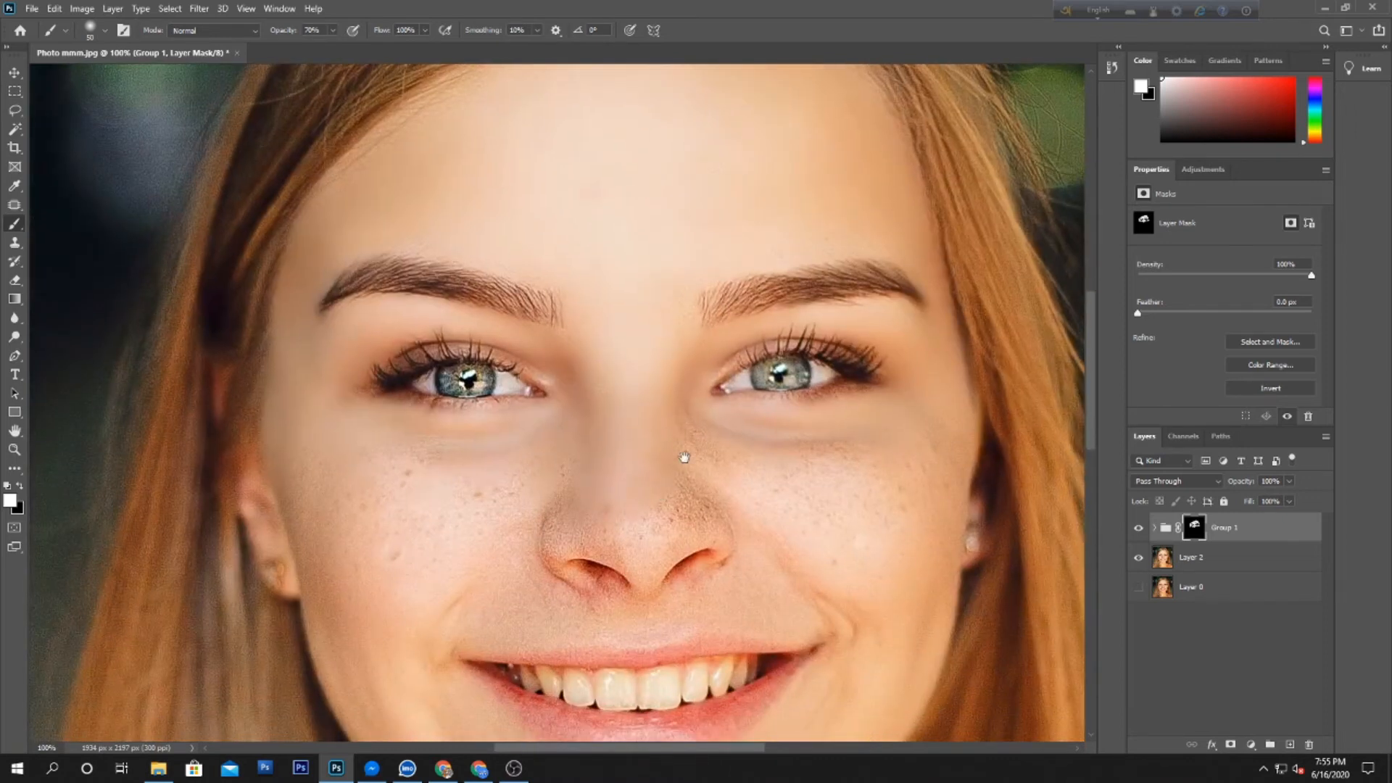
mouse_move(674, 440)
mouse_down()
mouse_move(744, 492)
mouse_move(703, 432)
mouse_move(789, 469)
mouse_move(869, 467)
mouse_move(749, 436)
mouse_move(846, 447)
mouse_move(885, 489)
mouse_move(789, 468)
mouse_move(943, 517)
mouse_move(930, 471)
mouse_move(895, 470)
mouse_move(913, 597)
mouse_up()
scroll(885, 497, down, 2)
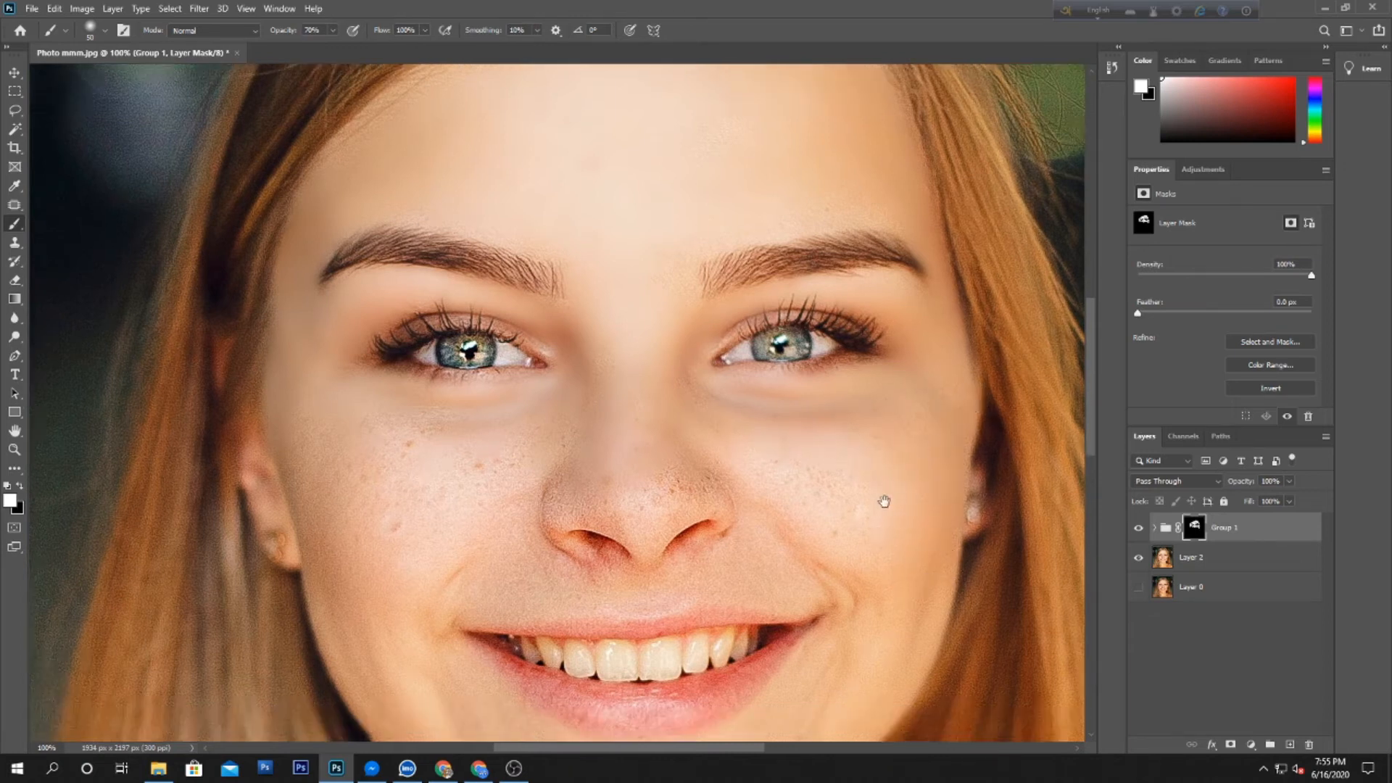
mouse_move(786, 412)
mouse_down()
mouse_move(895, 487)
mouse_move(800, 390)
mouse_move(922, 532)
mouse_move(828, 497)
mouse_move(940, 578)
mouse_move(881, 558)
mouse_move(865, 527)
mouse_move(887, 589)
mouse_move(932, 540)
mouse_move(911, 654)
mouse_move(947, 505)
mouse_move(875, 595)
mouse_move(668, 408)
mouse_move(730, 457)
mouse_move(689, 397)
mouse_move(753, 454)
mouse_move(718, 389)
mouse_move(785, 460)
mouse_move(696, 440)
mouse_move(733, 471)
mouse_move(679, 424)
mouse_move(692, 429)
mouse_move(669, 486)
mouse_move(644, 425)
mouse_move(662, 504)
mouse_move(664, 466)
mouse_move(651, 529)
mouse_move(656, 483)
mouse_move(655, 532)
mouse_move(683, 461)
mouse_move(701, 460)
mouse_move(676, 464)
mouse_move(745, 450)
mouse_move(726, 489)
mouse_move(691, 514)
mouse_move(704, 483)
mouse_move(682, 509)
mouse_move(804, 533)
mouse_move(750, 514)
mouse_move(769, 497)
mouse_move(807, 510)
mouse_move(758, 485)
mouse_move(784, 473)
mouse_move(848, 513)
mouse_move(789, 470)
mouse_move(846, 526)
mouse_move(782, 498)
mouse_move(742, 537)
mouse_move(832, 554)
mouse_move(815, 537)
mouse_move(858, 557)
mouse_move(667, 514)
mouse_move(681, 523)
mouse_move(634, 525)
mouse_move(687, 546)
mouse_move(602, 535)
mouse_up()
mouse_move(604, 401)
mouse_down()
mouse_move(563, 436)
mouse_move(583, 382)
mouse_move(554, 429)
mouse_move(578, 376)
mouse_move(546, 457)
mouse_move(577, 430)
mouse_move(572, 461)
mouse_move(609, 436)
mouse_move(589, 465)
mouse_move(609, 439)
mouse_move(556, 464)
mouse_move(577, 436)
mouse_move(563, 475)
mouse_move(550, 470)
mouse_move(574, 518)
mouse_move(570, 498)
mouse_move(636, 506)
mouse_move(595, 498)
mouse_move(624, 482)
mouse_move(587, 466)
mouse_move(629, 481)
mouse_move(568, 477)
mouse_move(713, 479)
mouse_move(689, 516)
mouse_move(589, 532)
mouse_up()
mouse_move(547, 446)
mouse_down()
mouse_move(525, 470)
mouse_move(549, 401)
mouse_move(510, 447)
mouse_move(559, 384)
mouse_move(522, 395)
mouse_move(513, 374)
mouse_move(407, 441)
mouse_move(442, 370)
mouse_move(408, 399)
mouse_move(451, 418)
mouse_move(411, 367)
mouse_move(479, 464)
mouse_move(432, 511)
mouse_move(487, 430)
mouse_move(512, 438)
mouse_move(513, 470)
mouse_move(467, 546)
mouse_up()
mouse_move(536, 502)
mouse_down()
mouse_move(555, 541)
mouse_move(491, 549)
mouse_move(571, 556)
mouse_move(474, 554)
mouse_move(619, 548)
mouse_move(499, 569)
mouse_move(746, 534)
mouse_move(714, 551)
mouse_up()
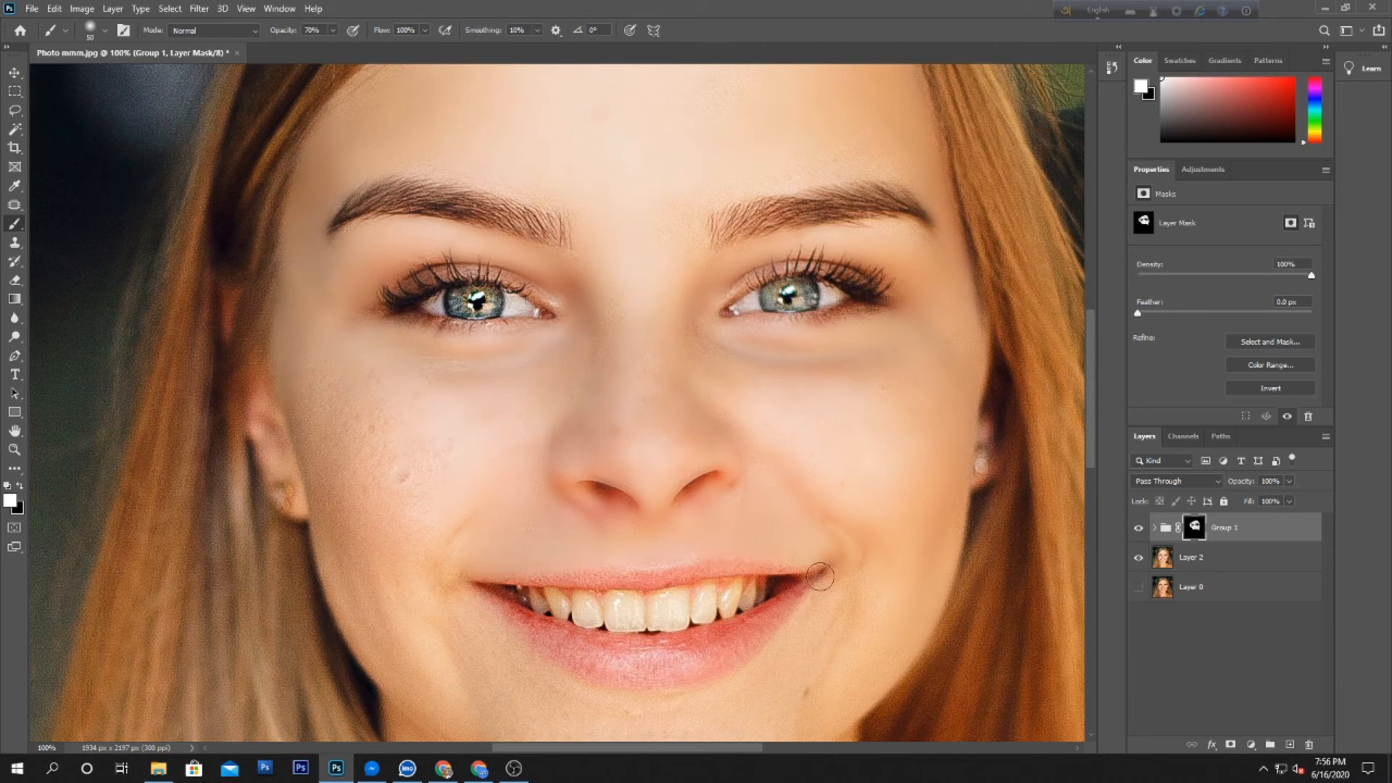
- Paint white on the group mask around the mouth, chin and jaw and over the remaining cheek blemishes to finish smoothing the face
drag(789, 632, 811, 562)
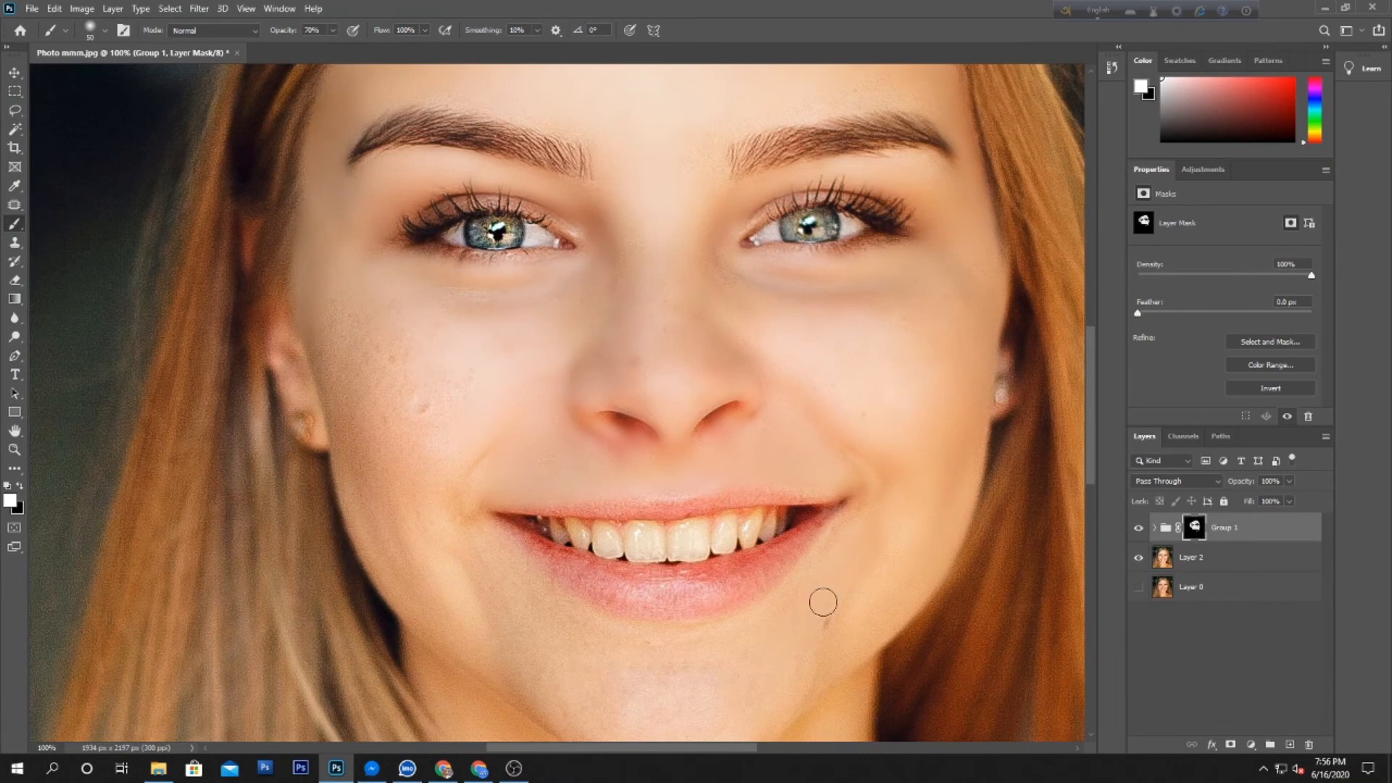
drag(774, 645, 752, 549)
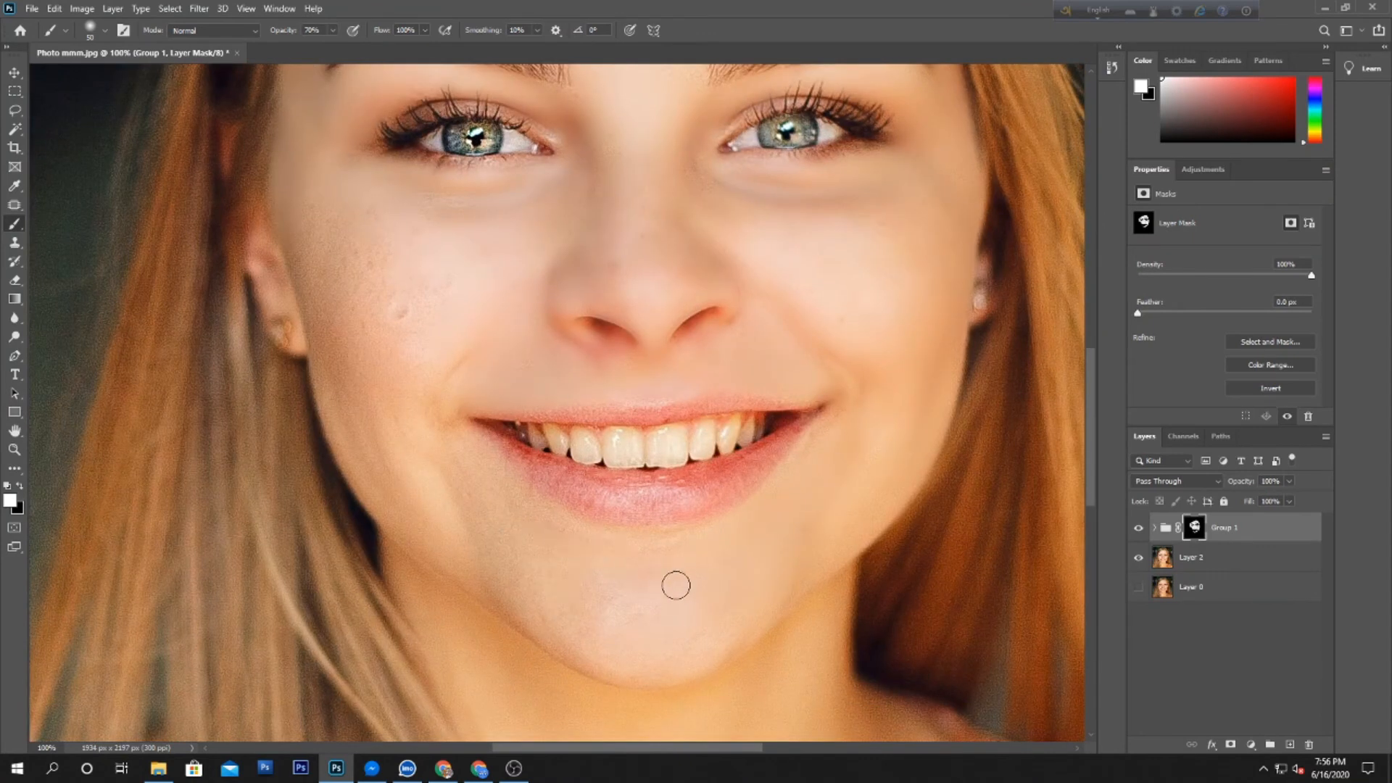
drag(354, 359, 398, 440)
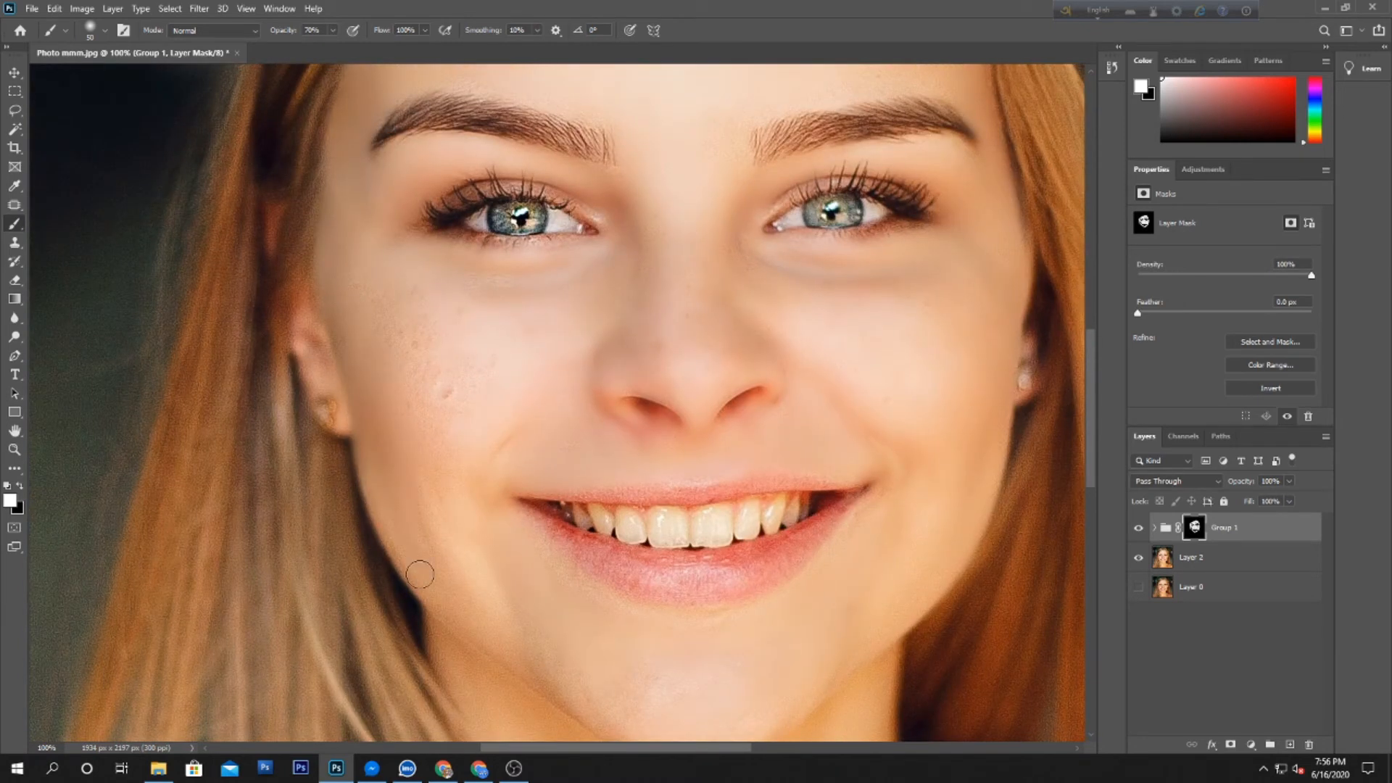
click(454, 394)
drag(573, 367, 543, 416)
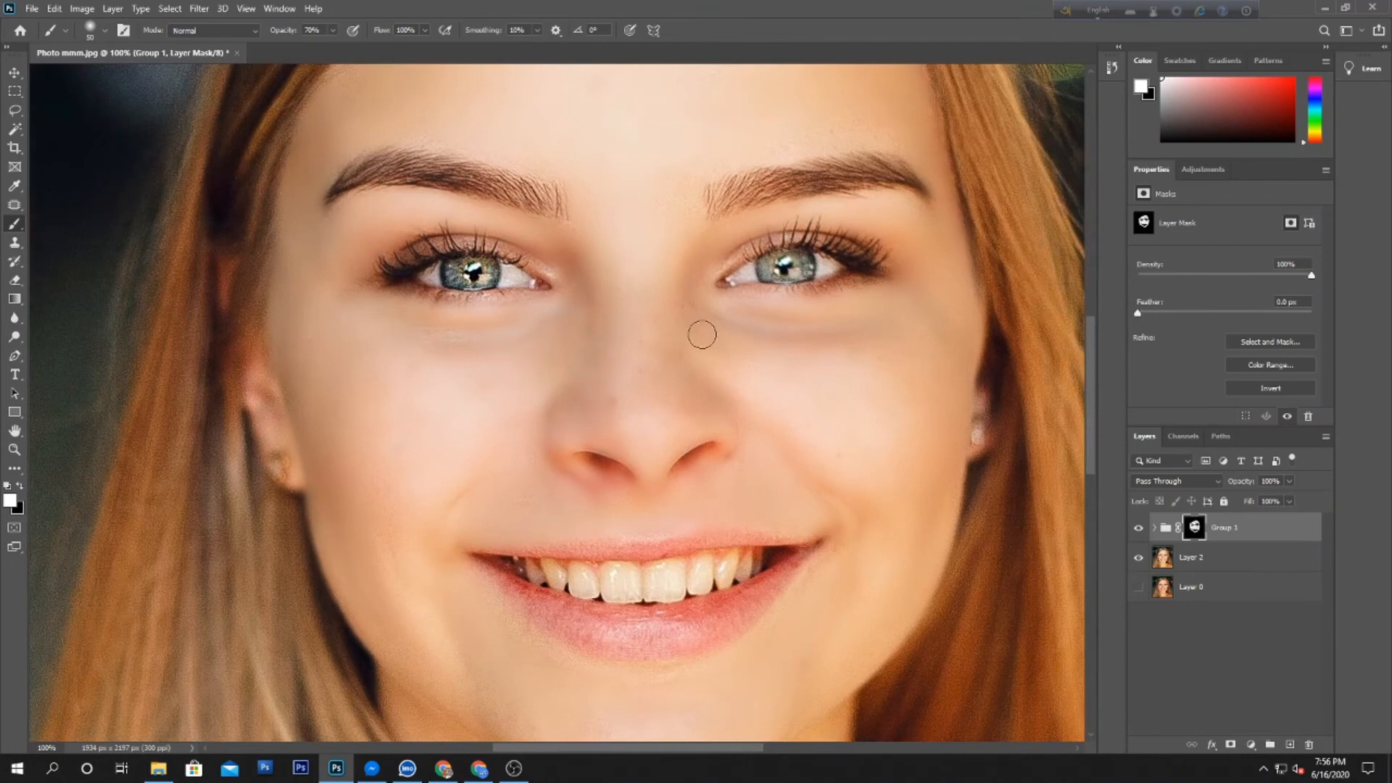
drag(769, 490, 750, 448)
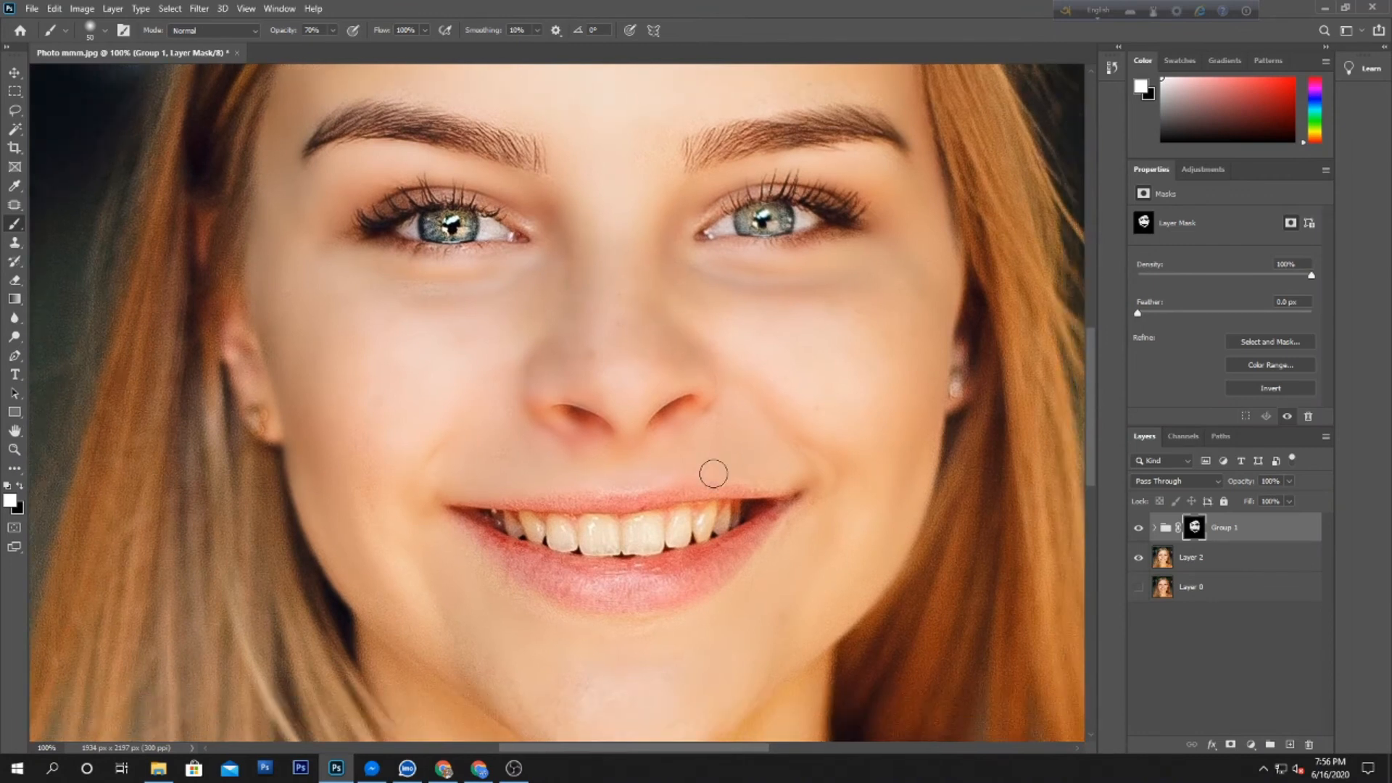
key(ctrl+minus)
drag(676, 519, 645, 513)
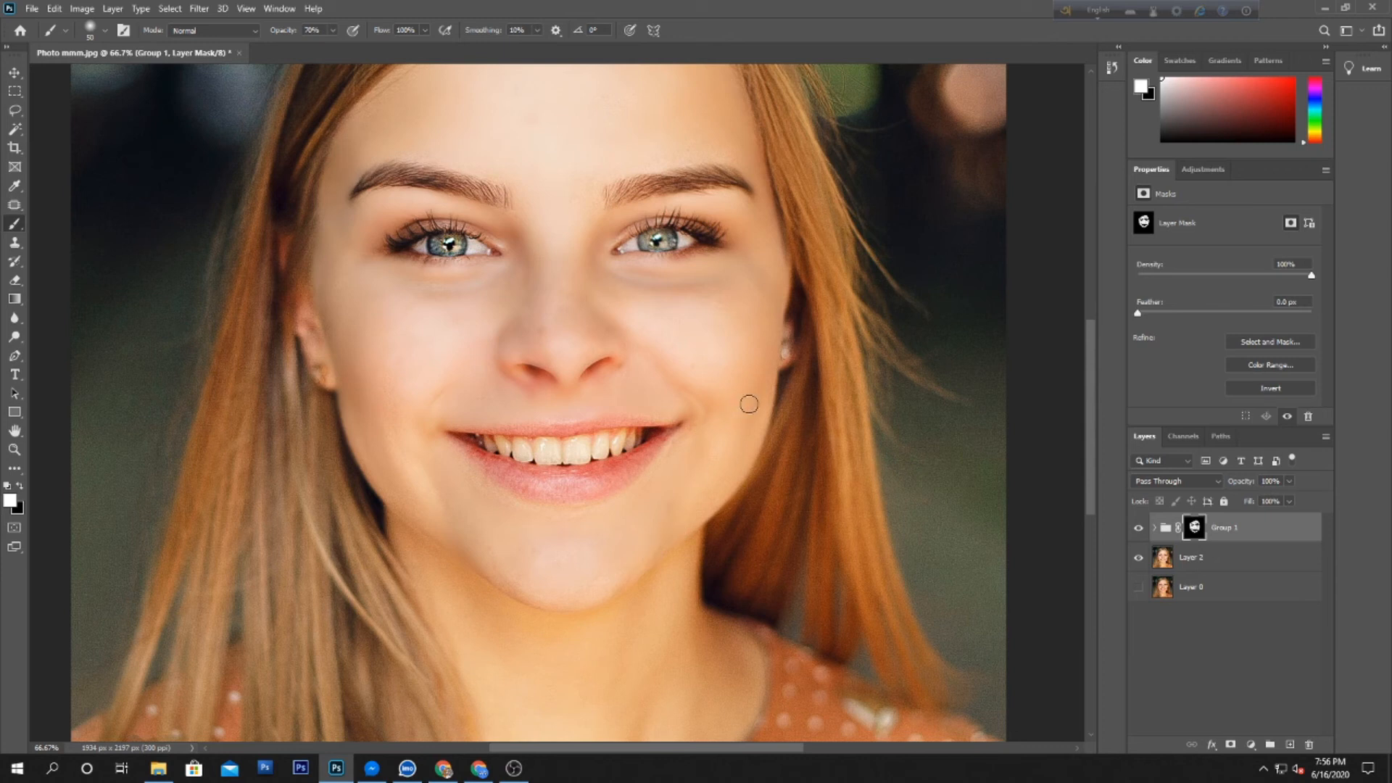
key(ctrl+minus)
key(ctrl+minus)
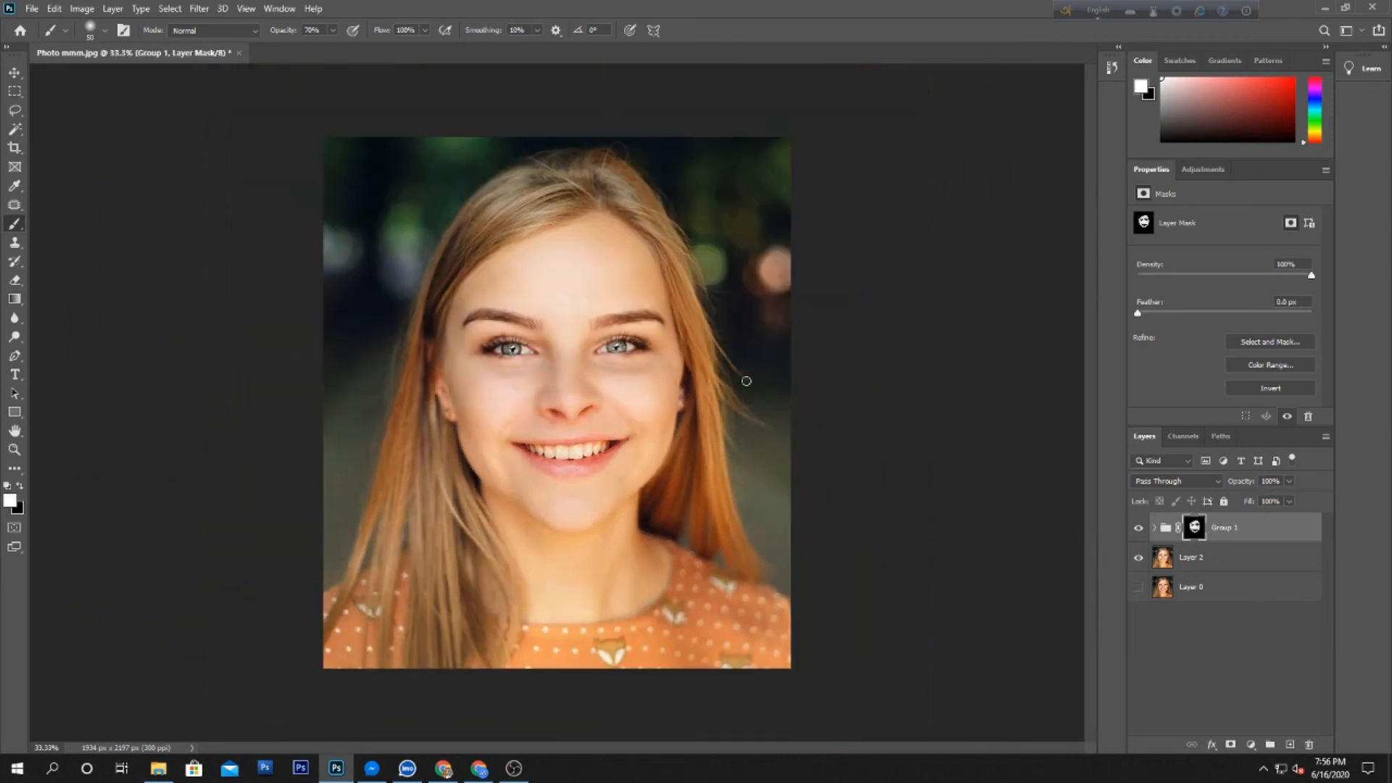
- Trace the inner and outer edges of the upper lip with a Pen tool path from corner to corner of the mouth
mouse_move(526, 416)
mouse_down()
mouse_move(606, 498)
mouse_move(701, 531)
mouse_move(578, 447)
mouse_up()
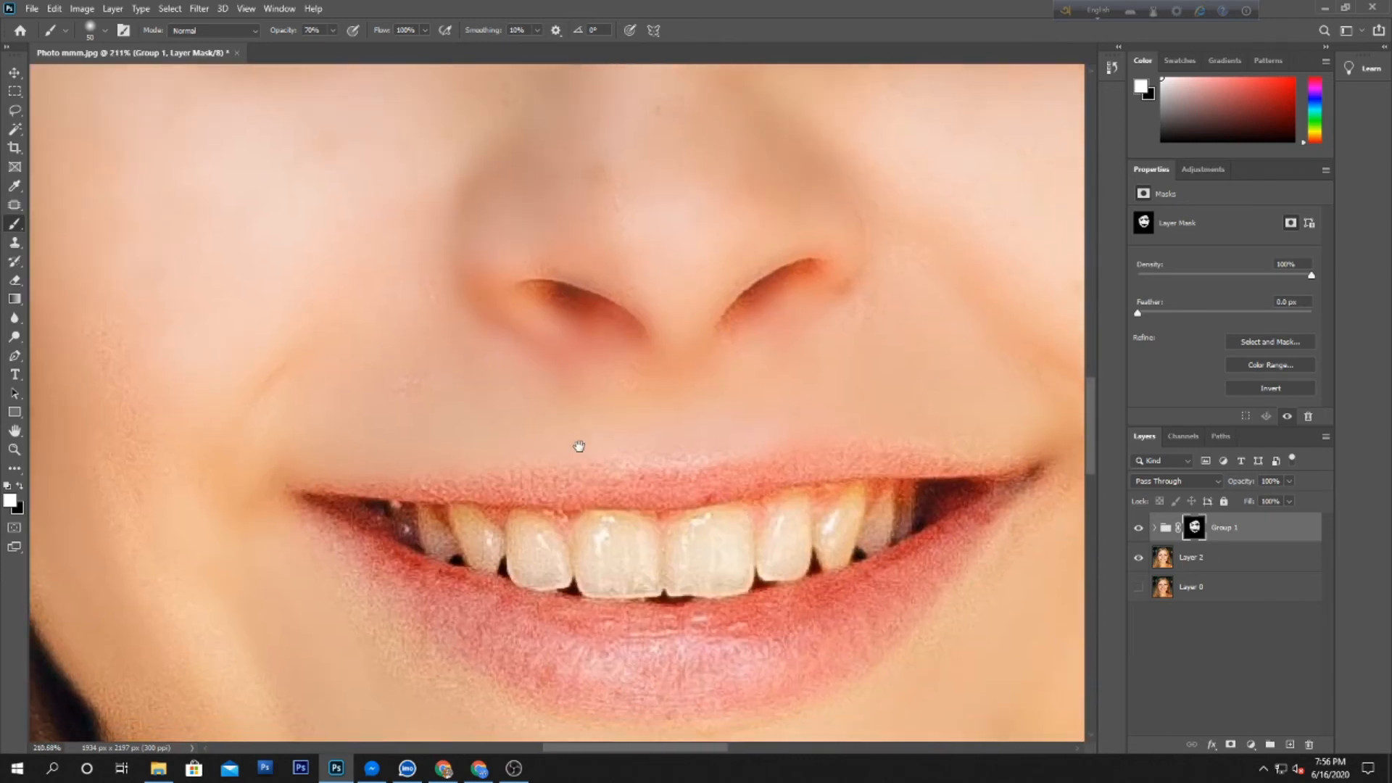
key(p)
drag(970, 482, 919, 475)
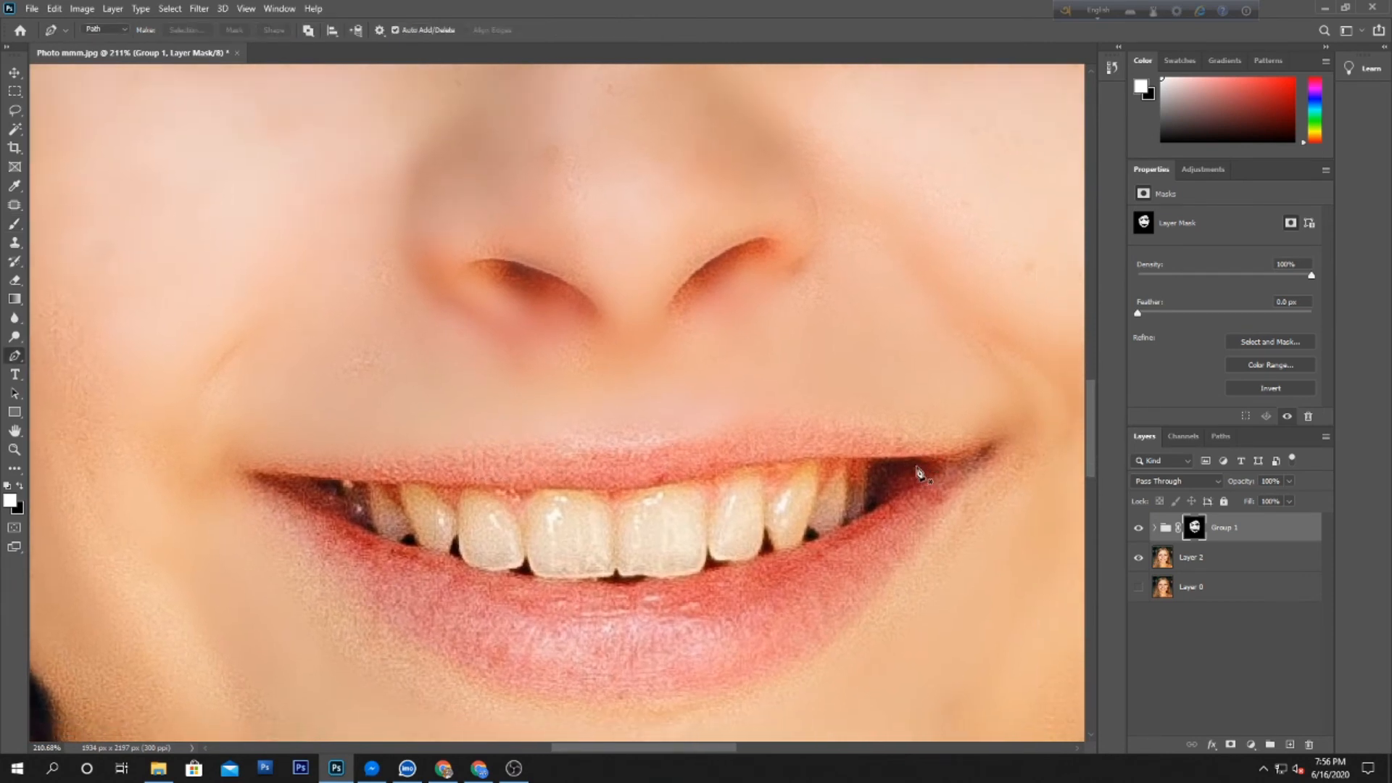
click(909, 461)
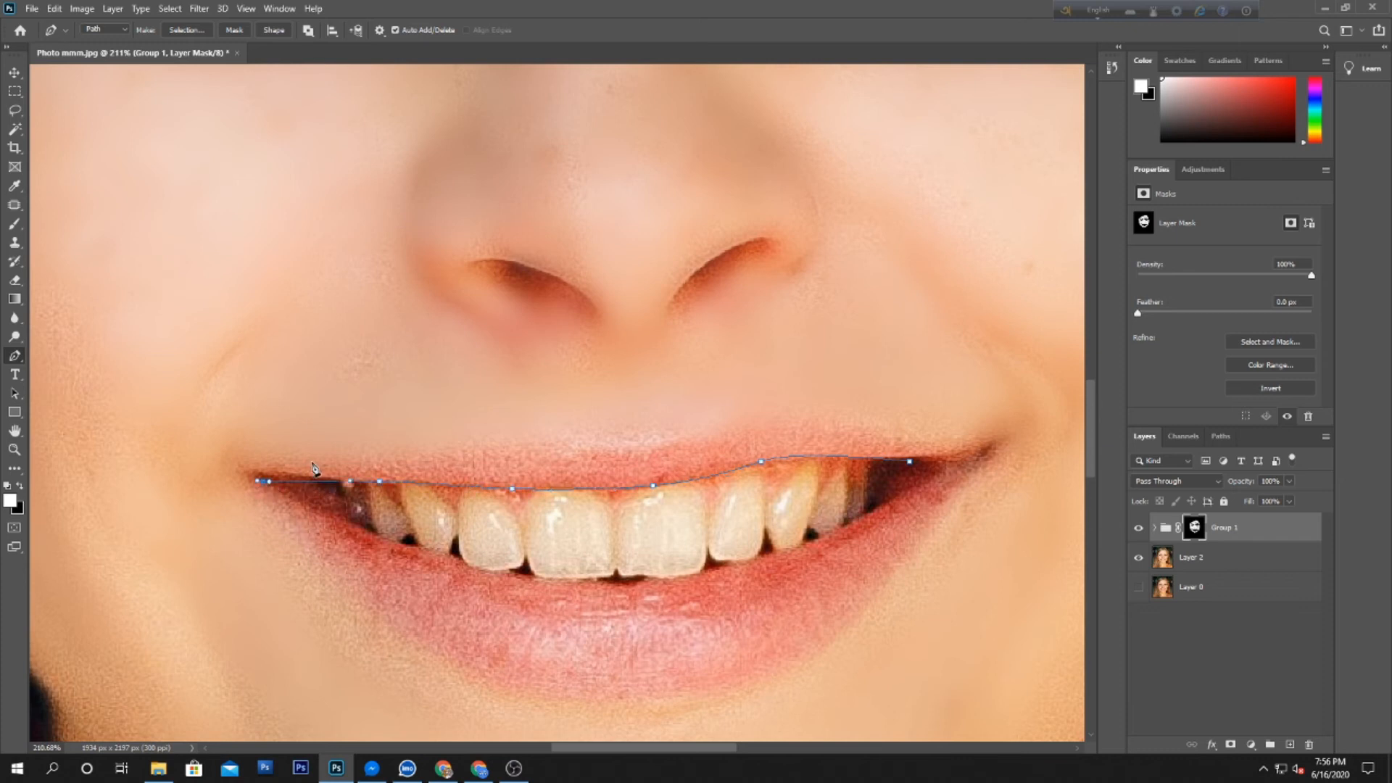
click(535, 443)
drag(676, 433, 710, 425)
drag(819, 425, 955, 445)
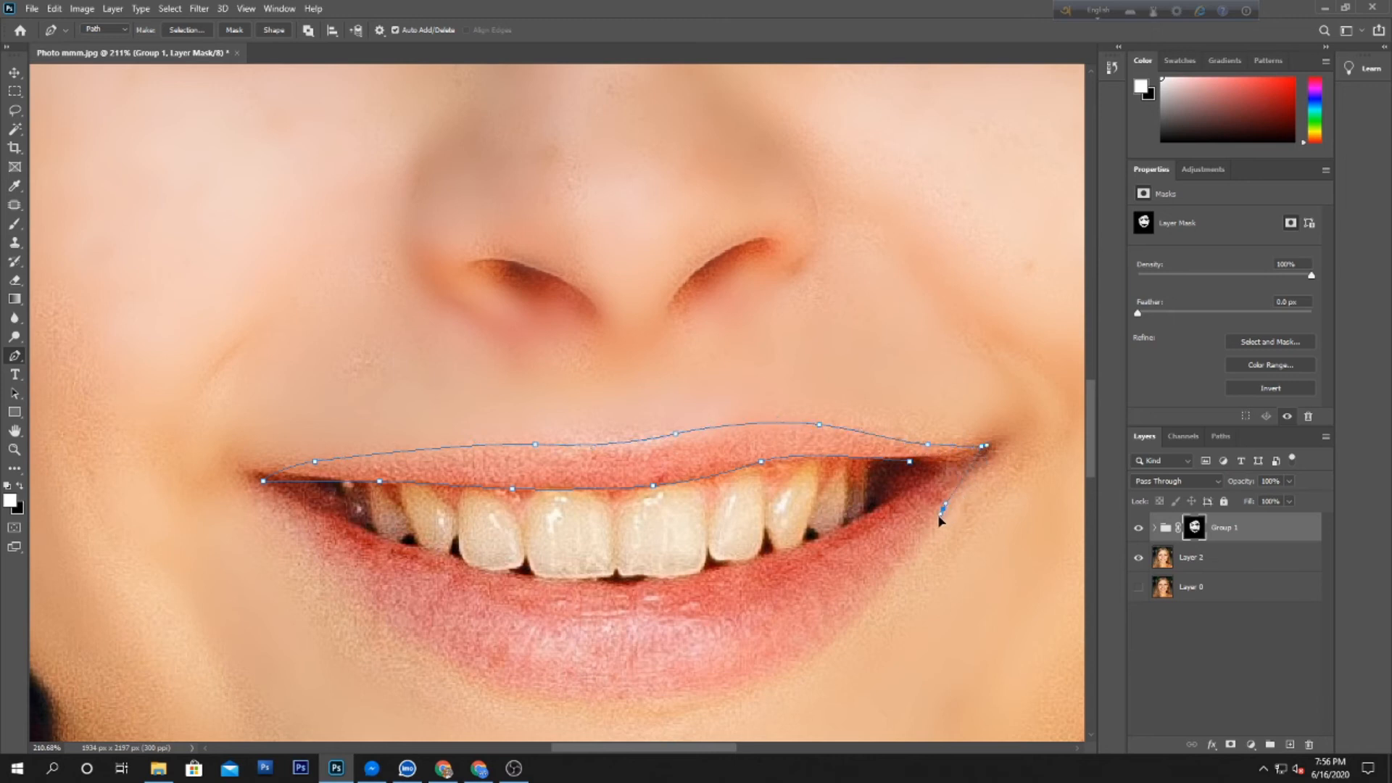
- Trace the outer and inner edges of the lower lip with the Pen tool and close the lip path at the mouth corner
drag(838, 629, 811, 648)
drag(825, 638, 871, 614)
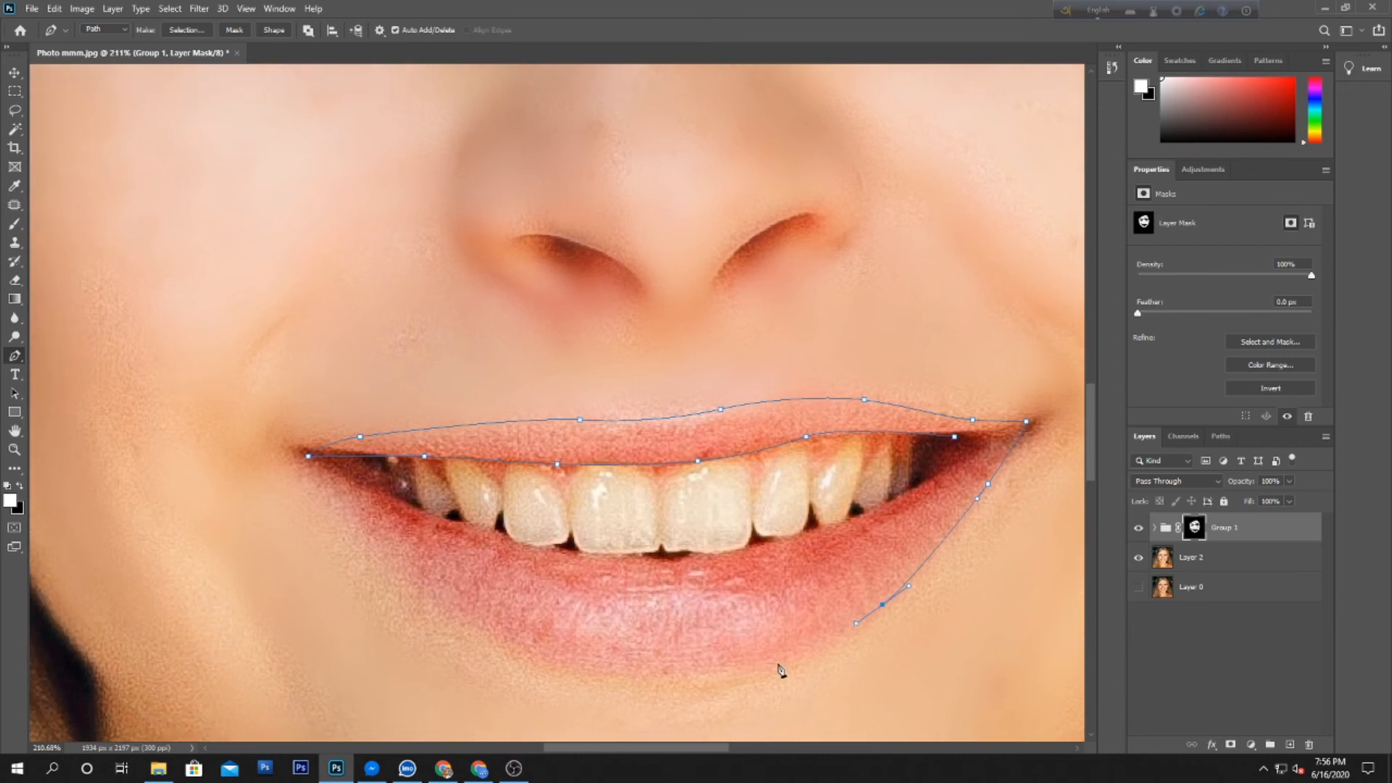
drag(690, 667, 567, 662)
drag(415, 584, 355, 533)
click(309, 457)
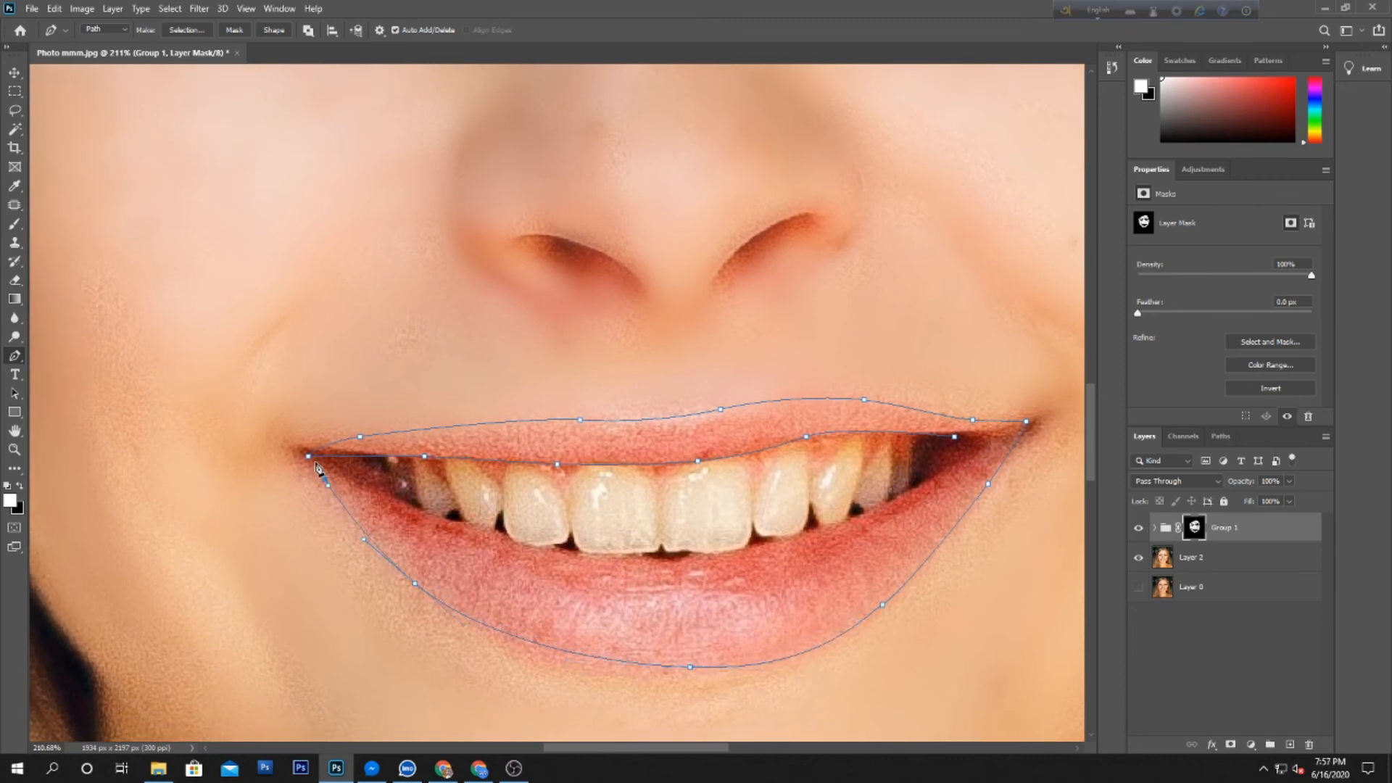
click(314, 462)
drag(676, 558, 722, 559)
- Convert the lip path into a selection and feather it by 2 pixels
key(ctrl+Return)
key(ctrl+1)
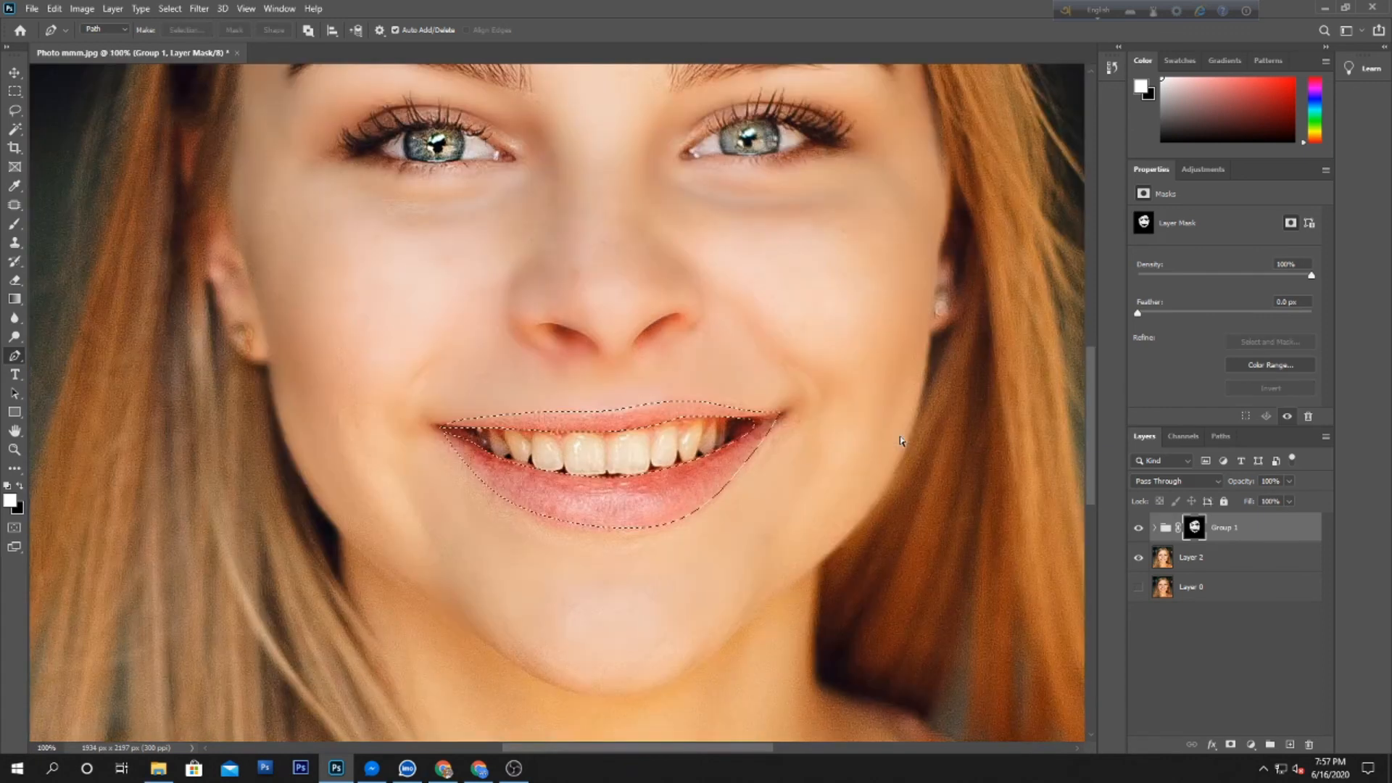
key(shift+F6)
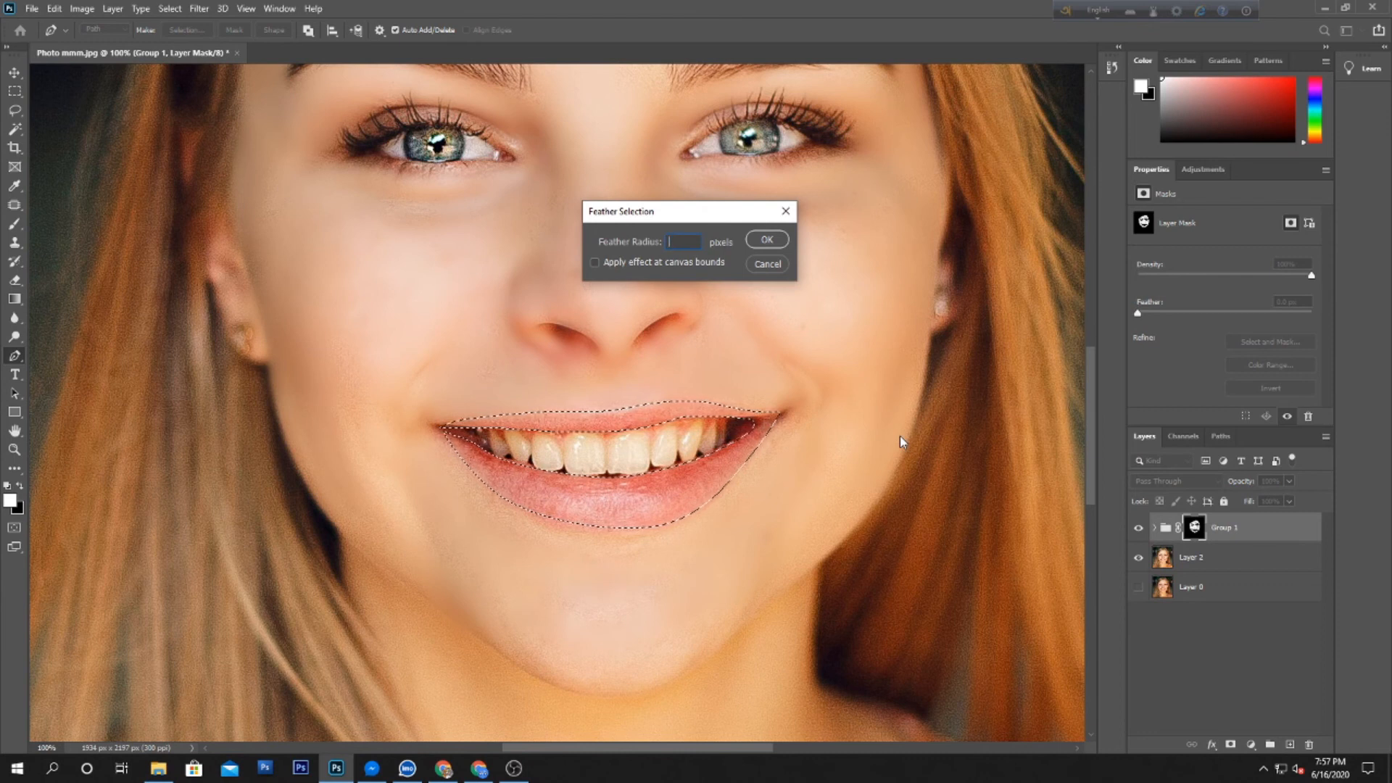
text(2)
key(Return)
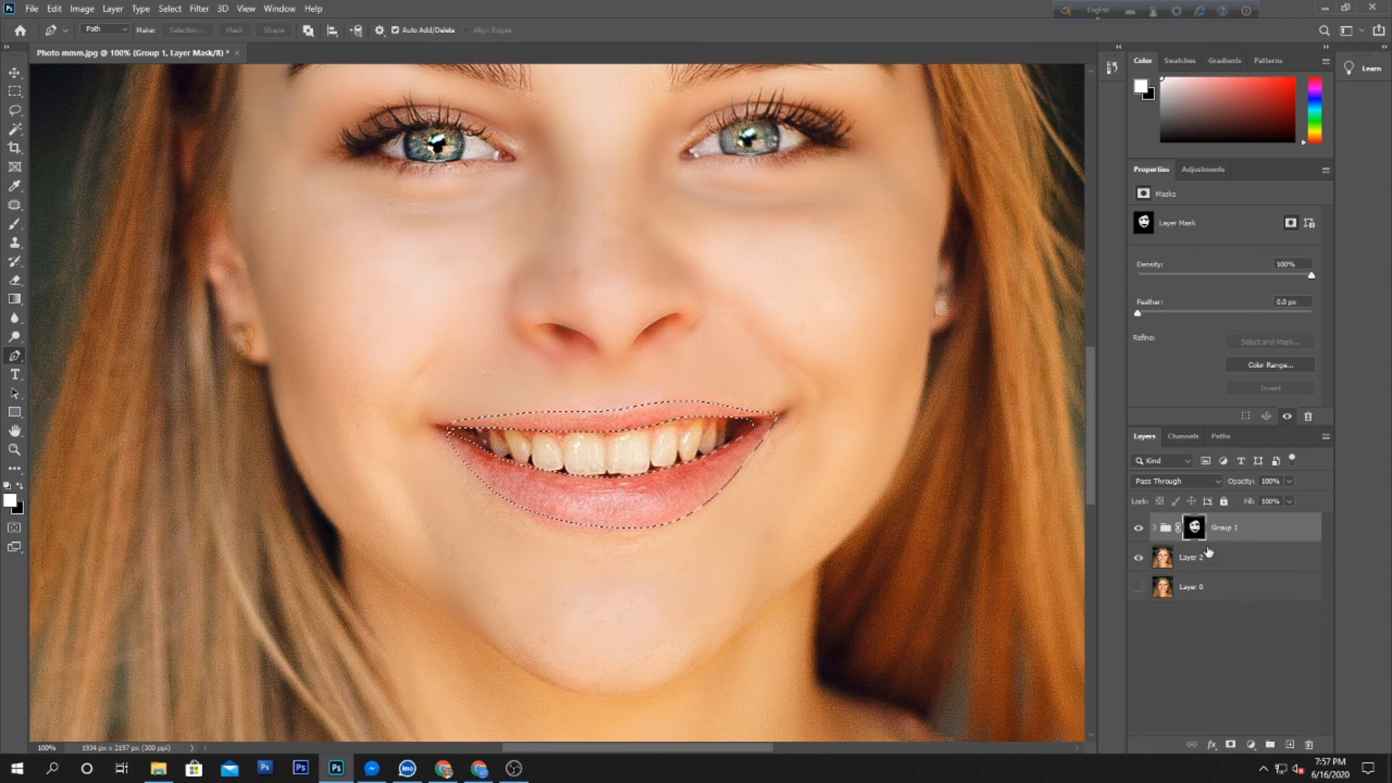
- Soften the selected lips on Layer 2 with the Blur filter and a Gaussian Blur of 1 pixel radius
click(1189, 567)
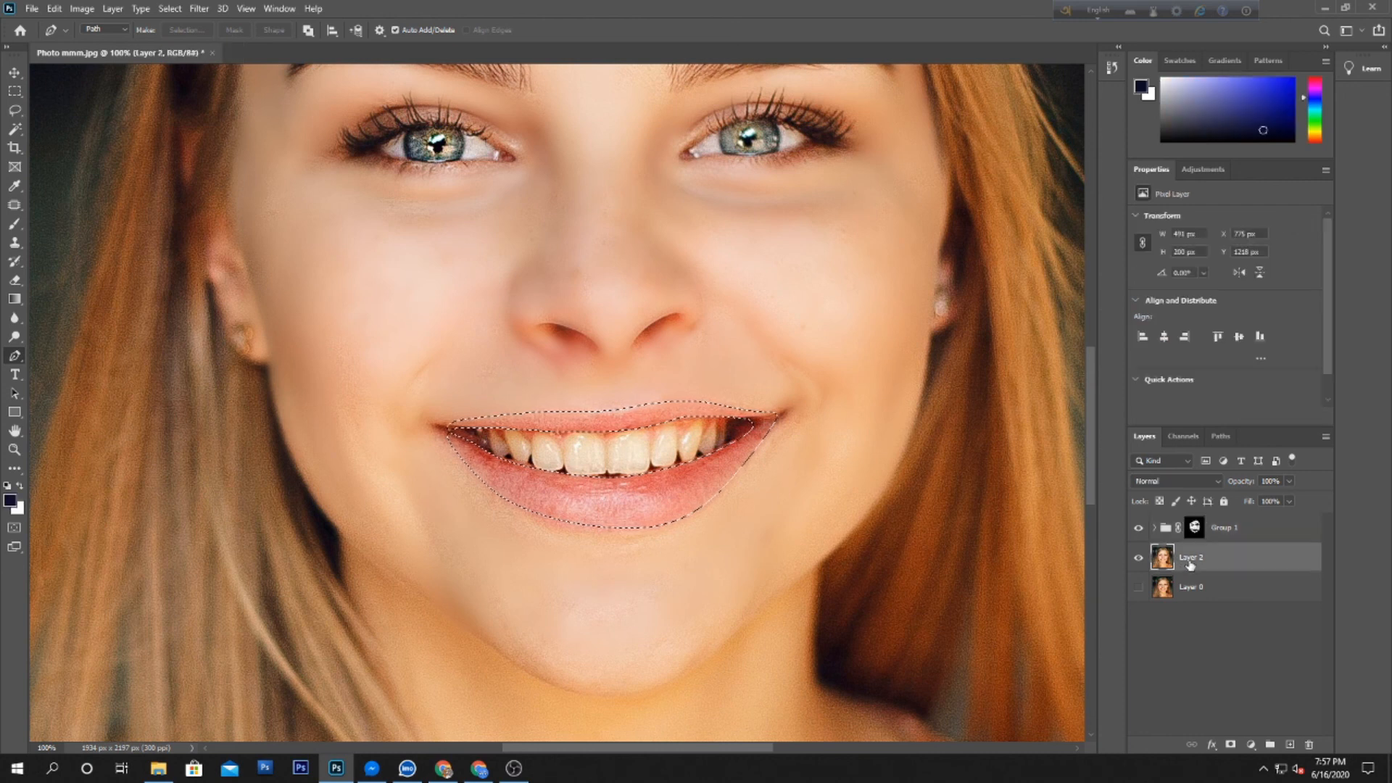
click(199, 9)
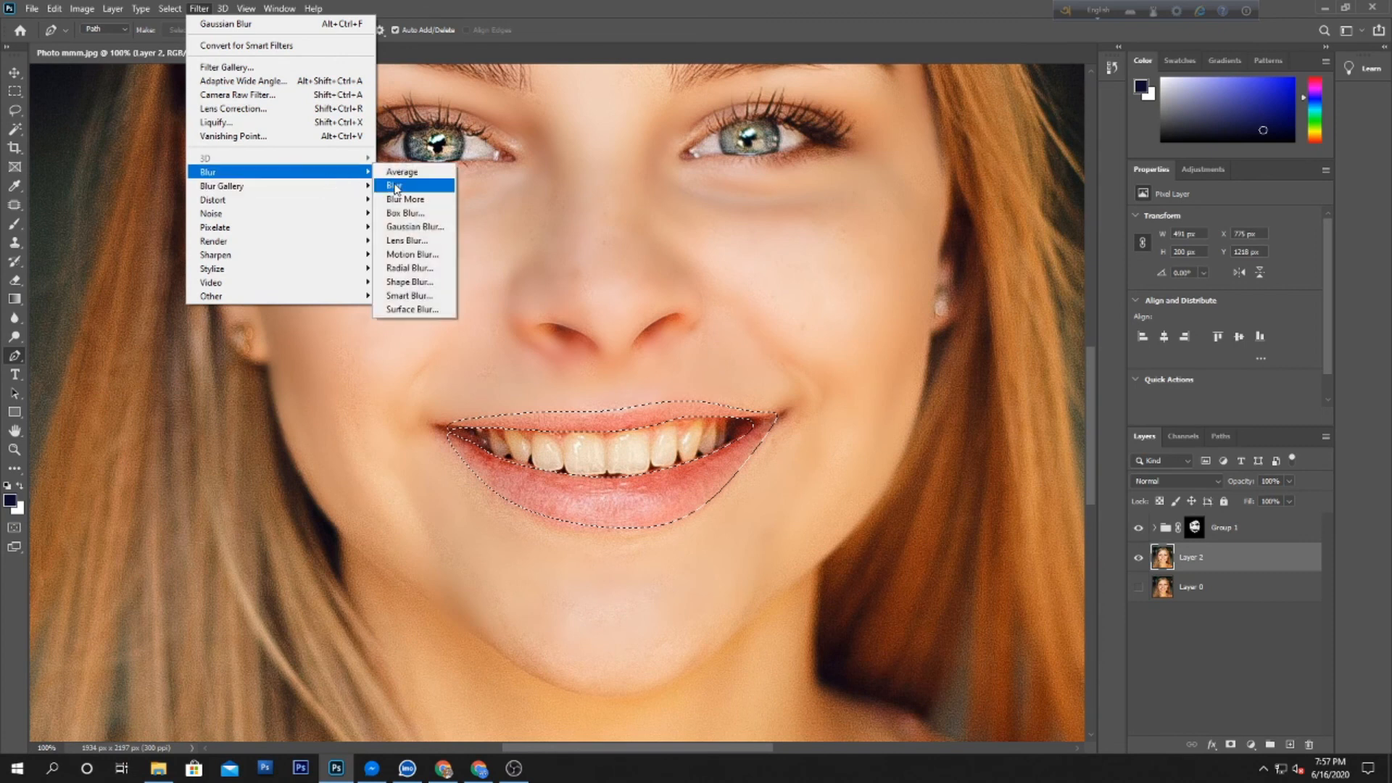
click(407, 181)
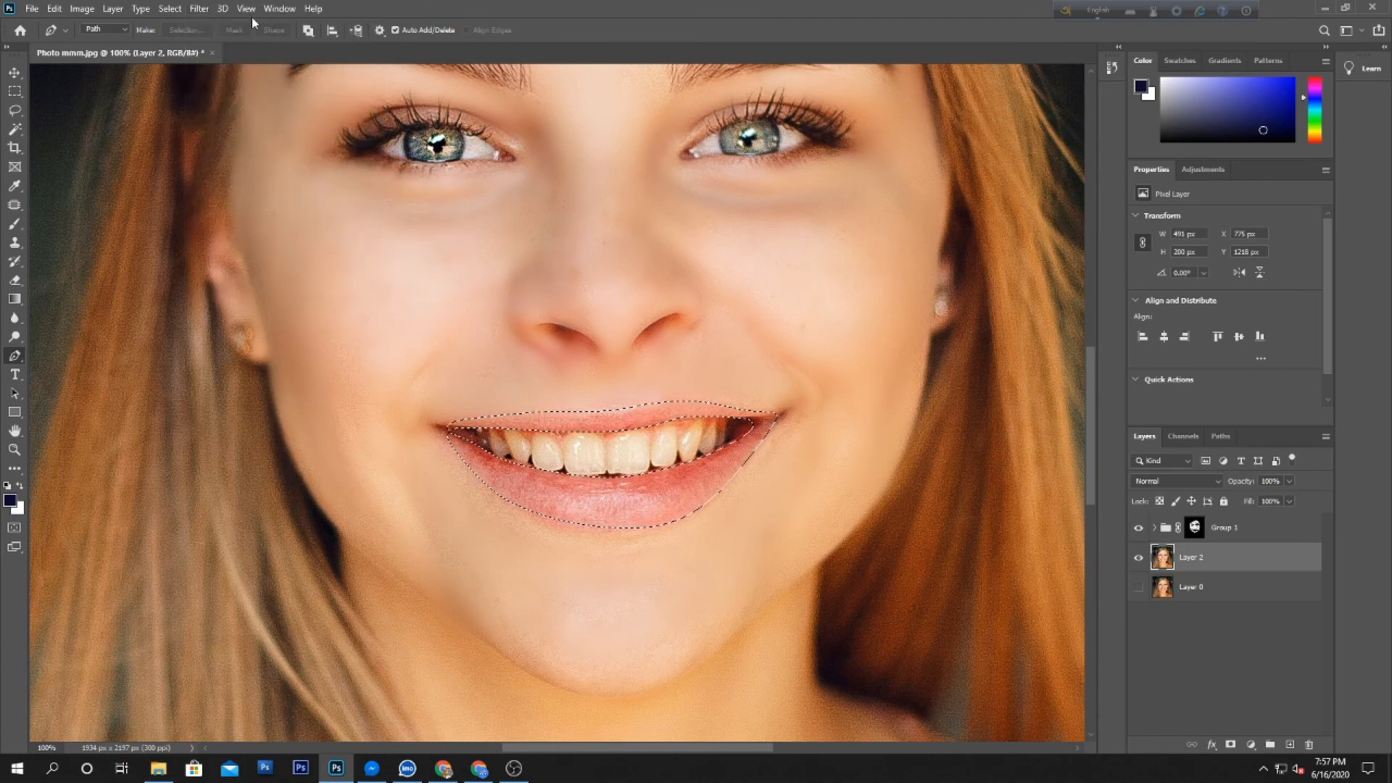
click(200, 11)
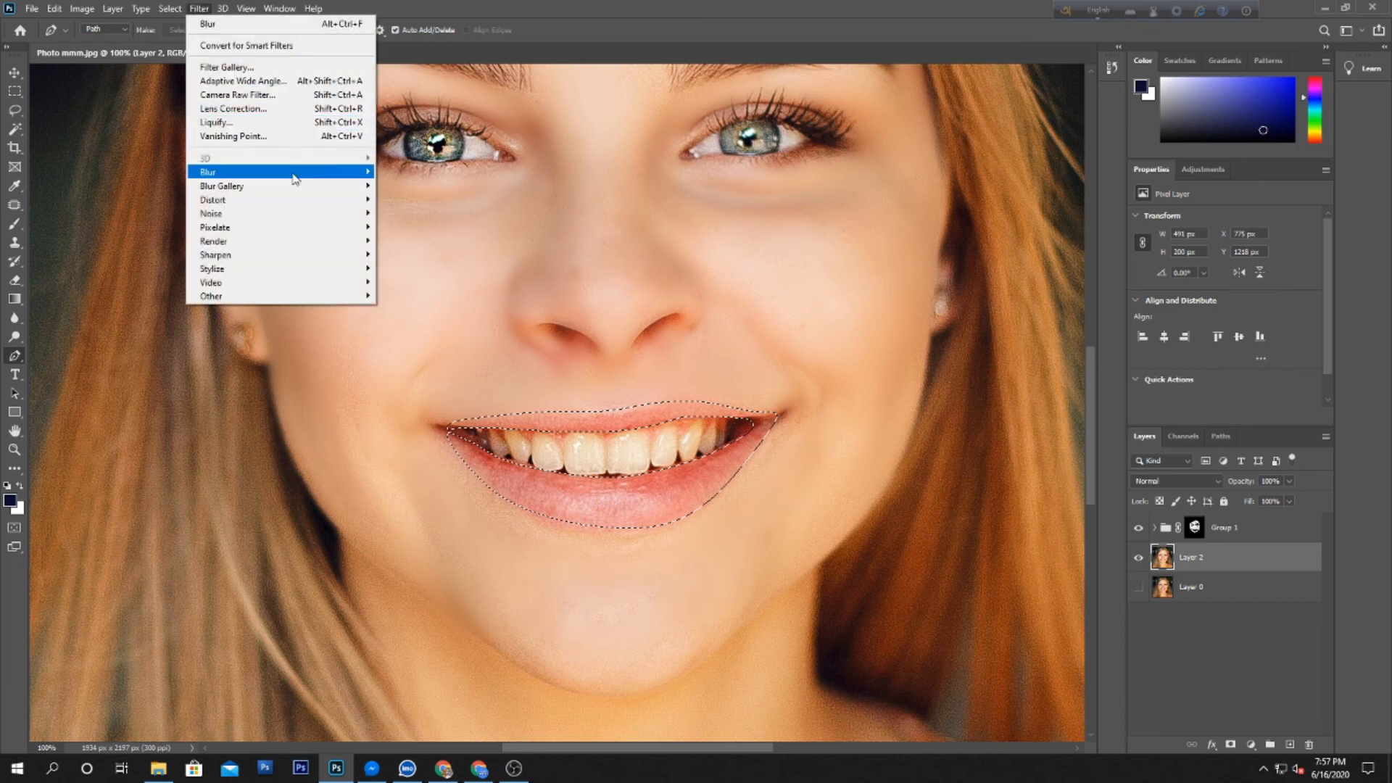
mouse_move(369, 174)
click(417, 226)
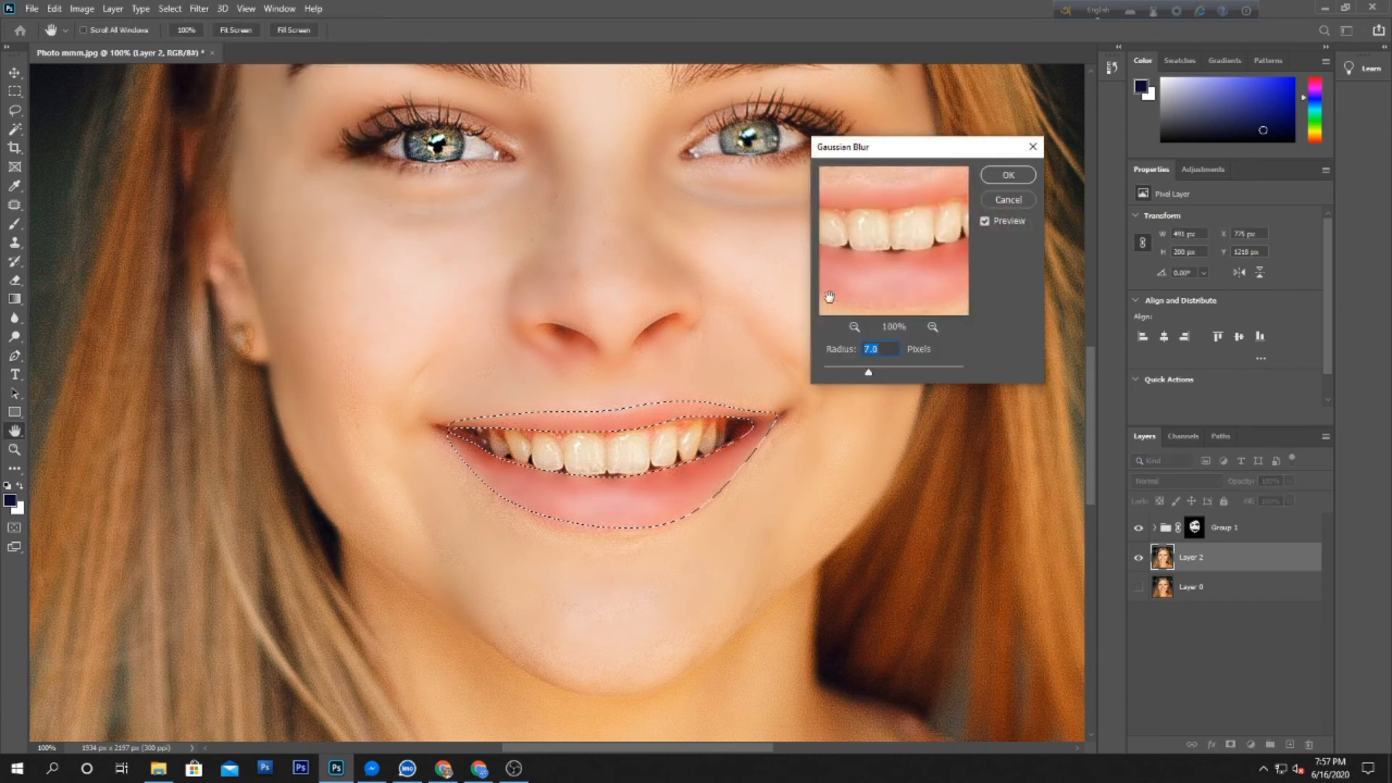
text(0.5)
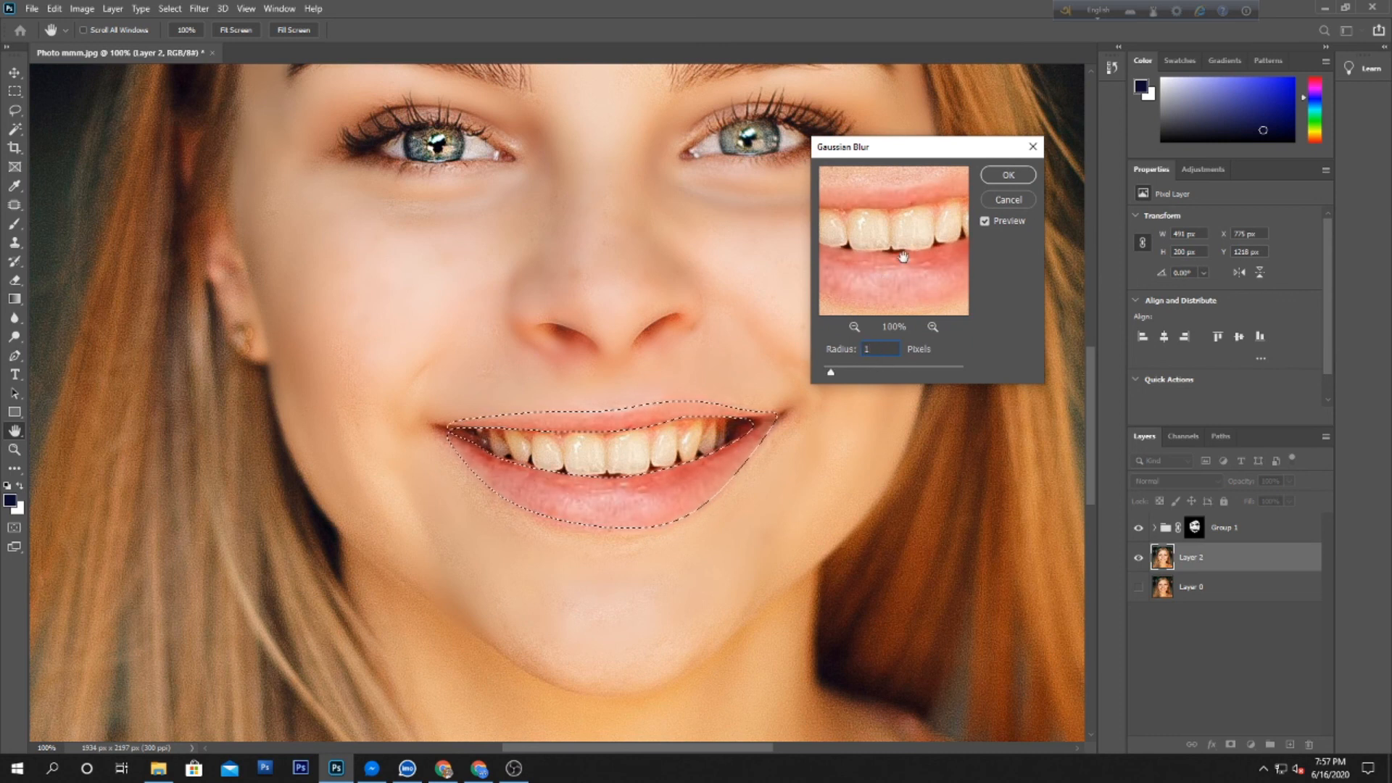
click(1007, 174)
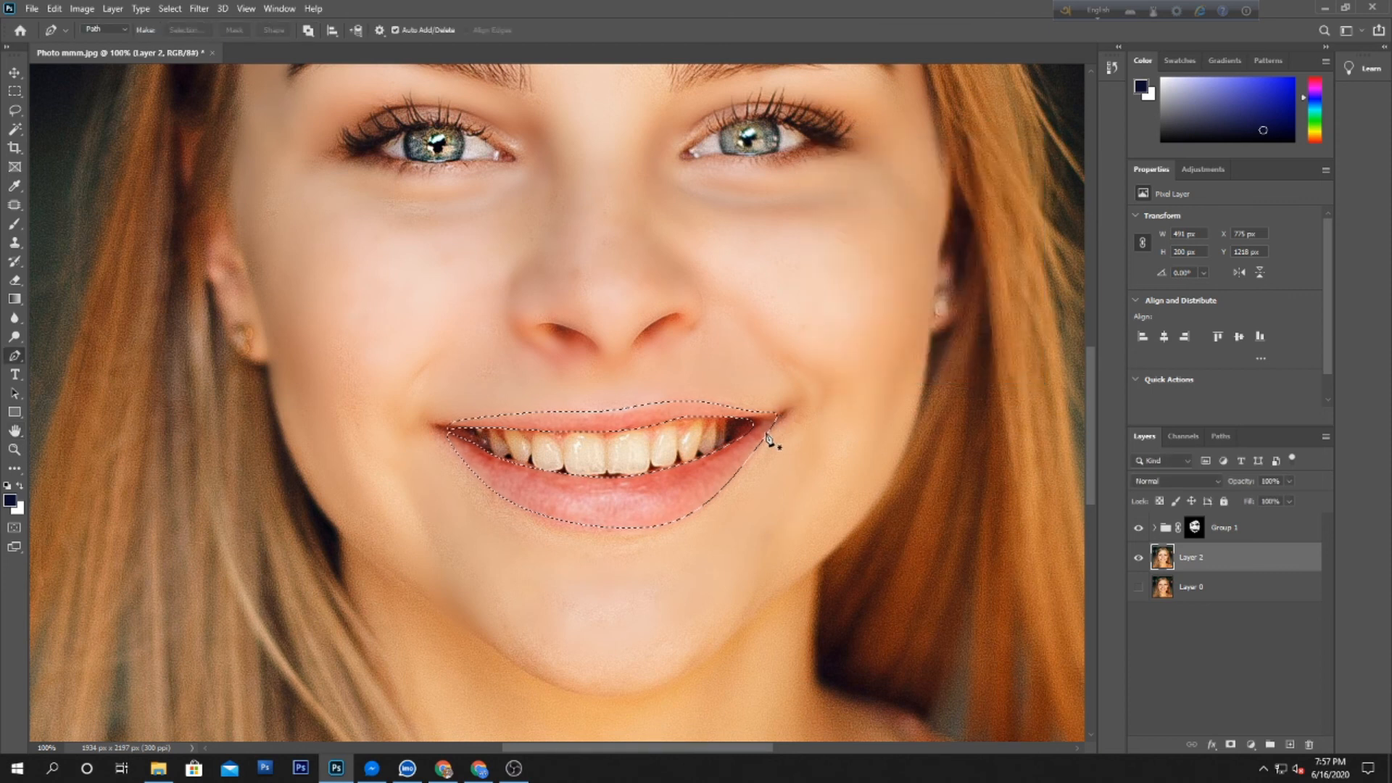
- Shift the hue of the selected lips slightly towards pink with Hue/Saturation and deselect them
key(ctrl+u)
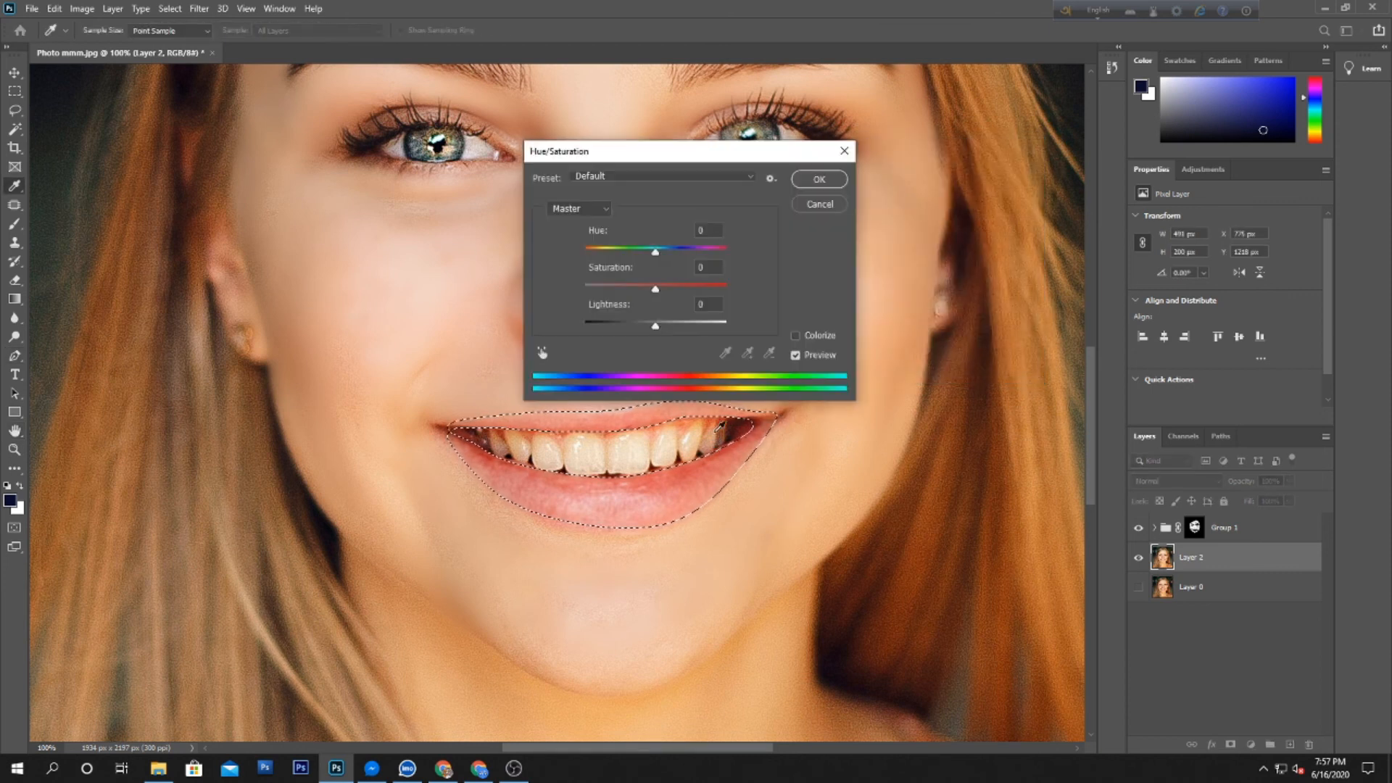
drag(655, 254, 653, 257)
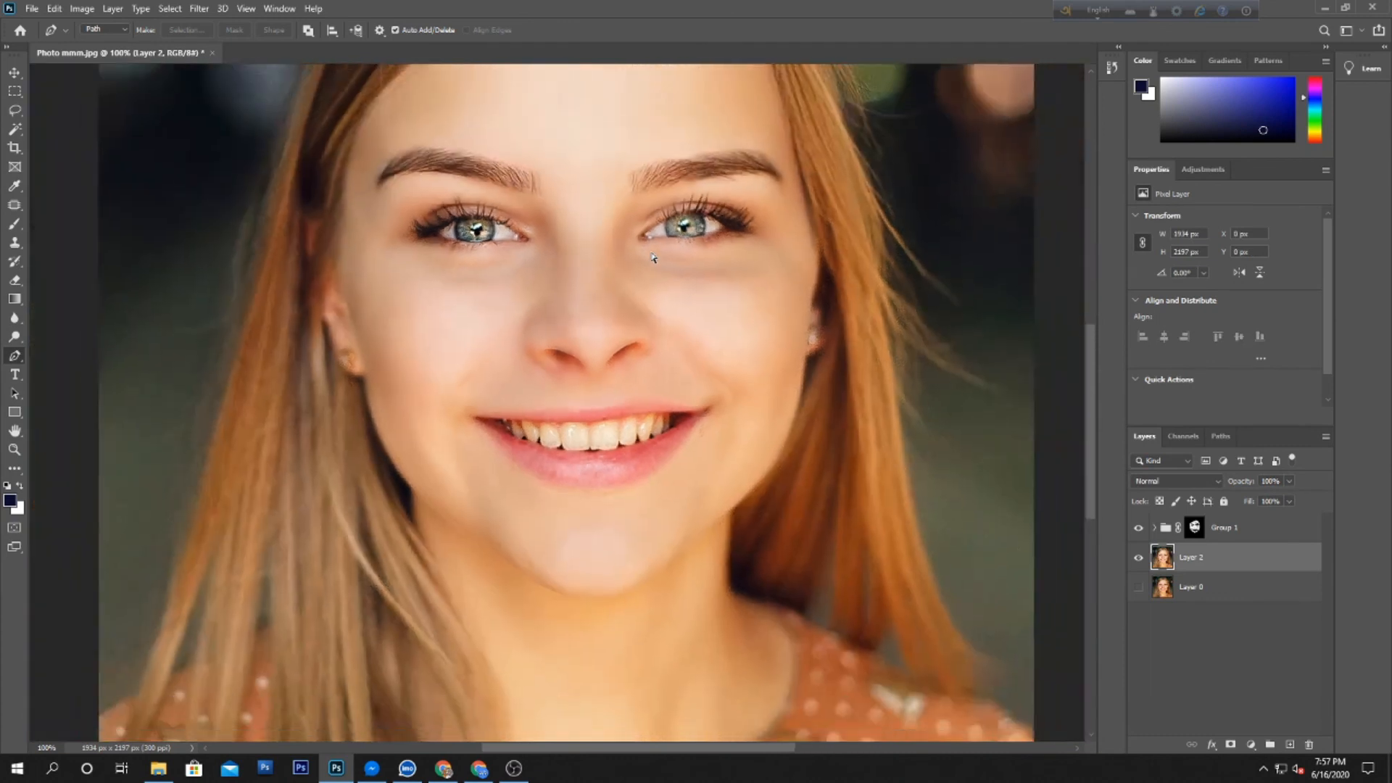
- Toggle the visibility of Group 1, Layer 2 and Layer 0 to compare the retouched portrait with the original
key(ctrl+minus)
key(ctrl+minus)
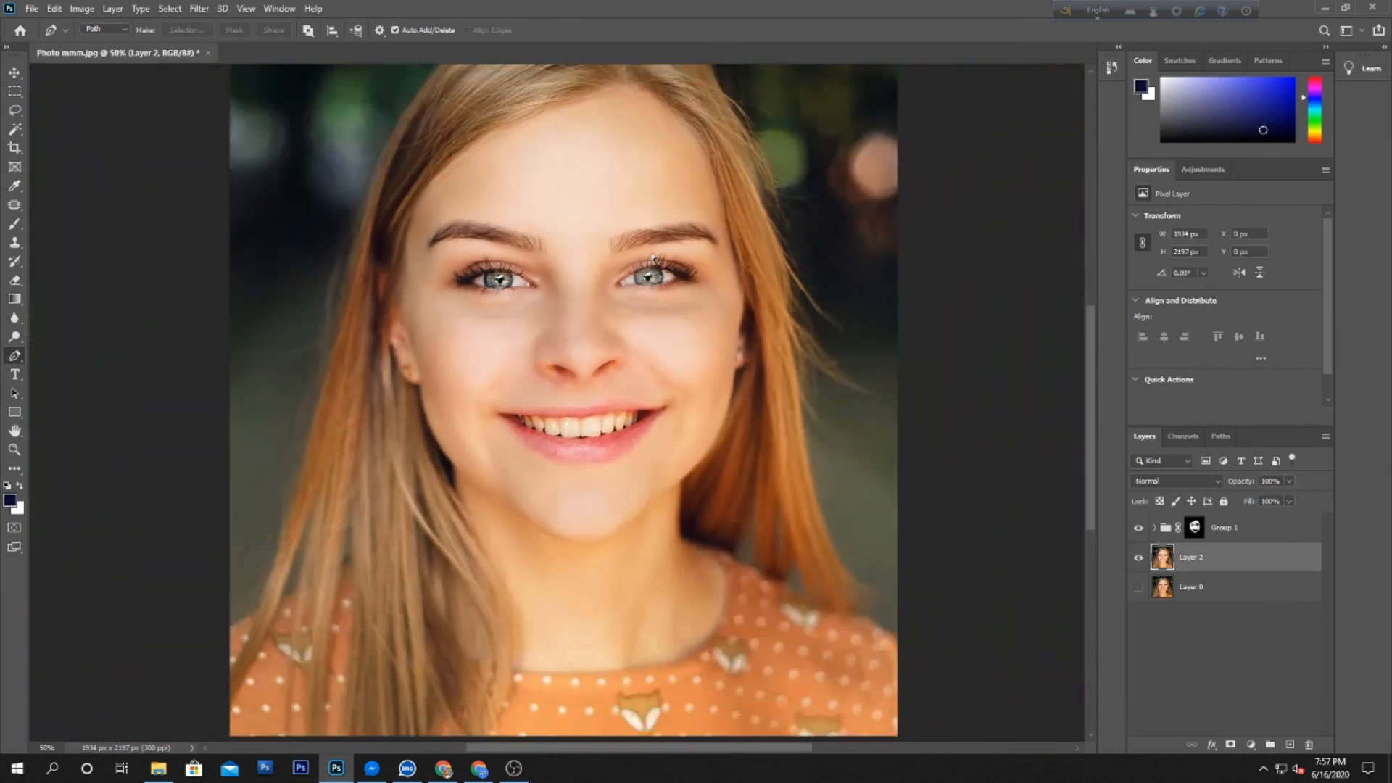
click(16, 73)
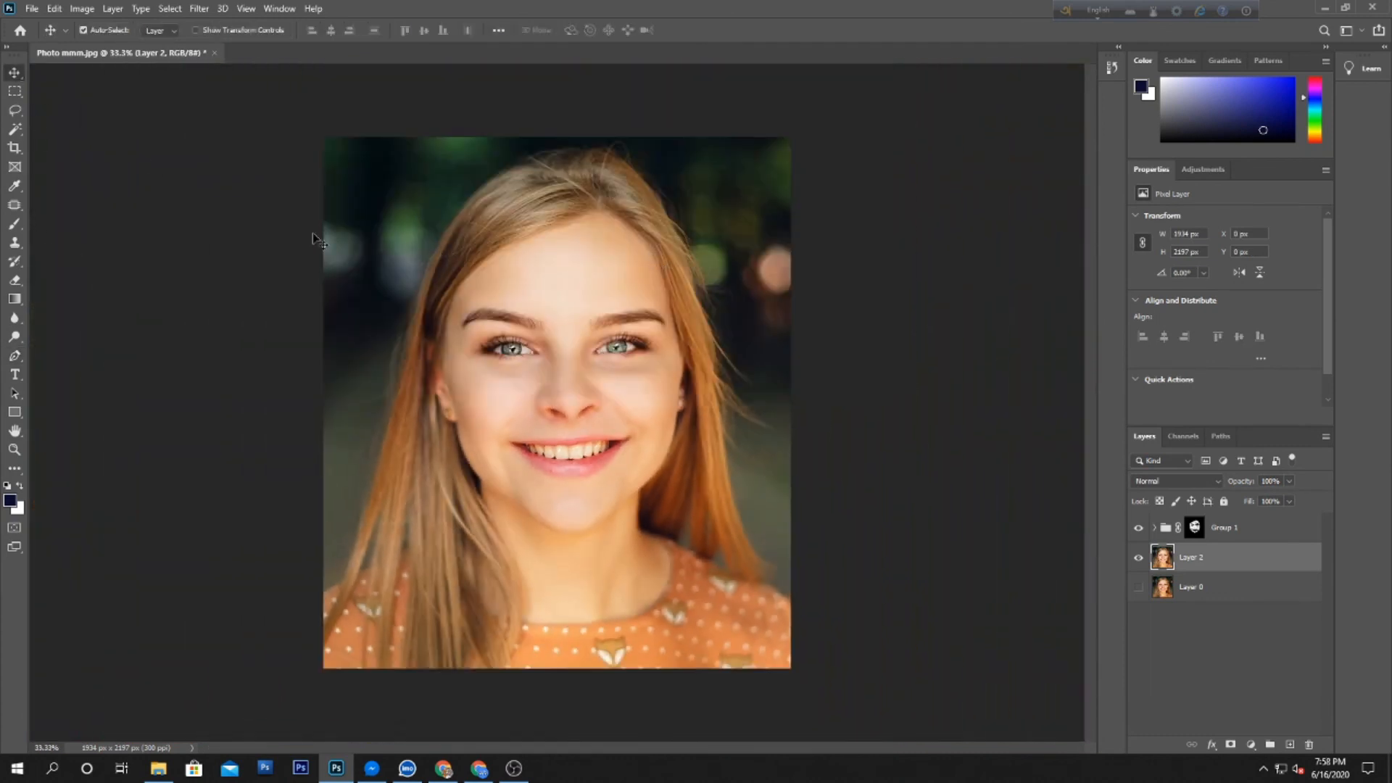
drag(628, 386, 574, 394)
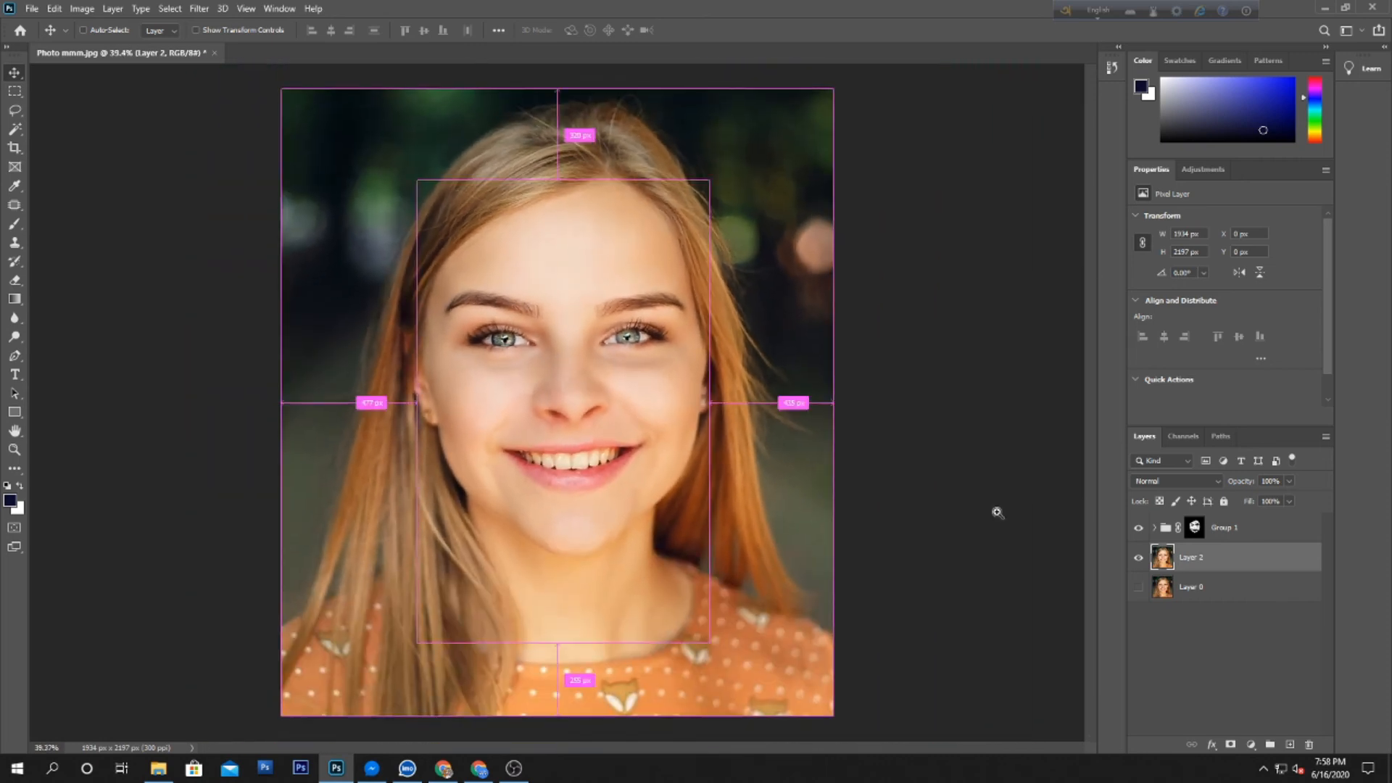
alt+click(1139, 558)
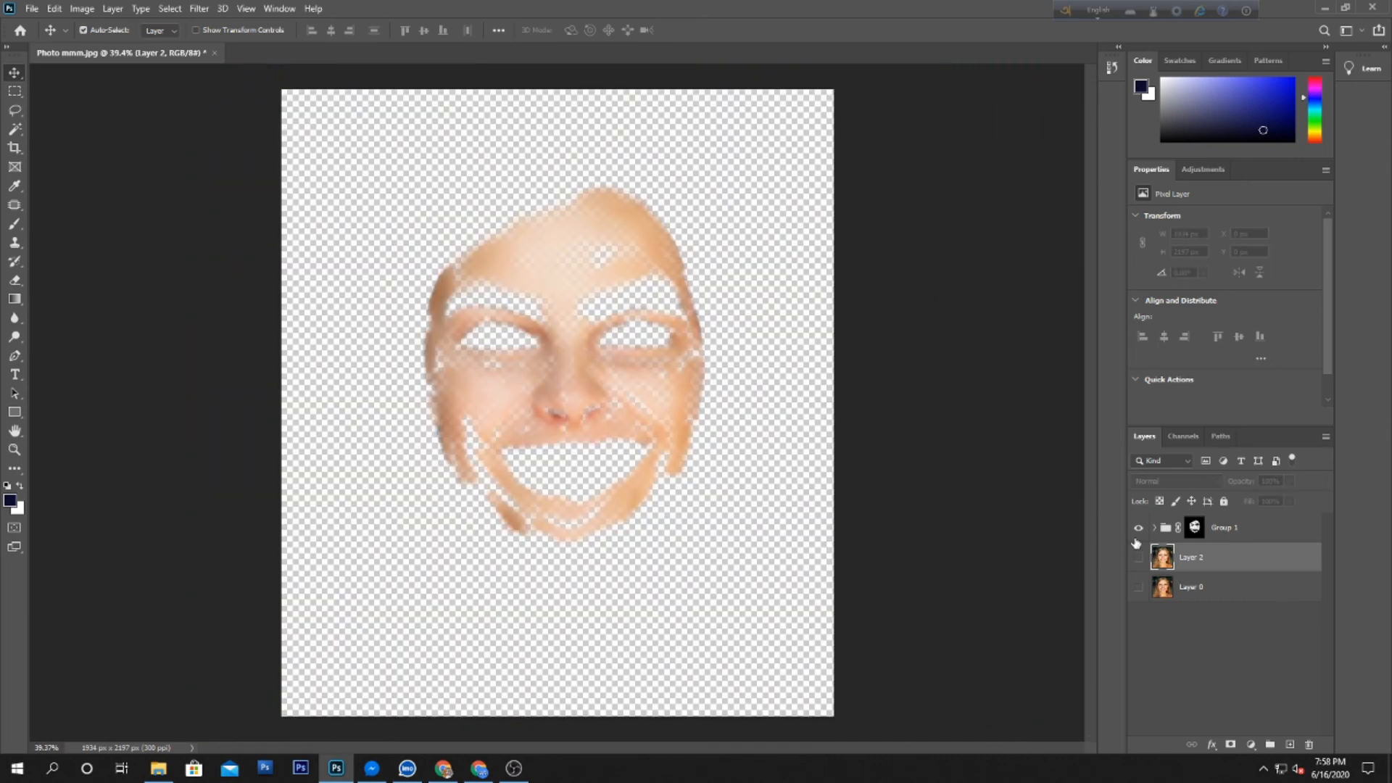
alt+click(1138, 557)
drag(1139, 532, 1140, 589)
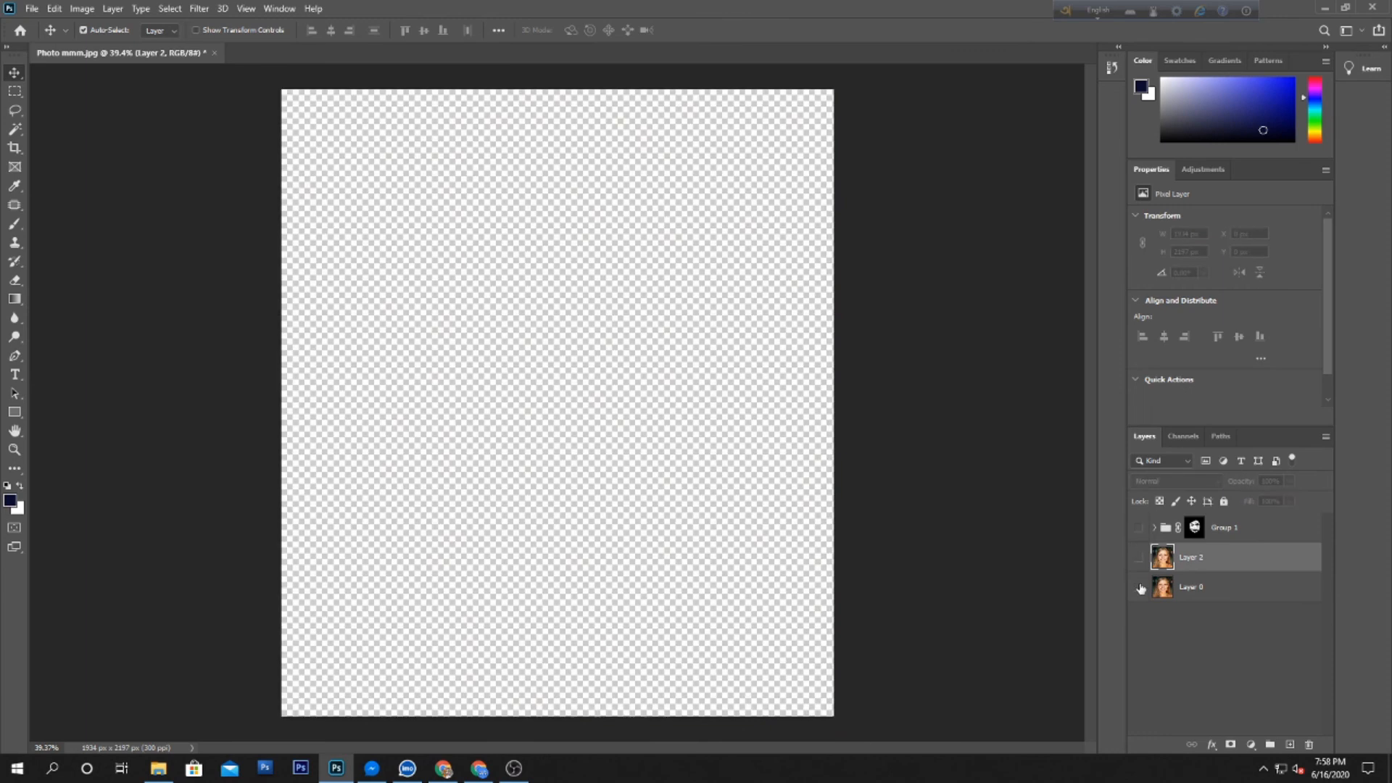
click(1140, 587)
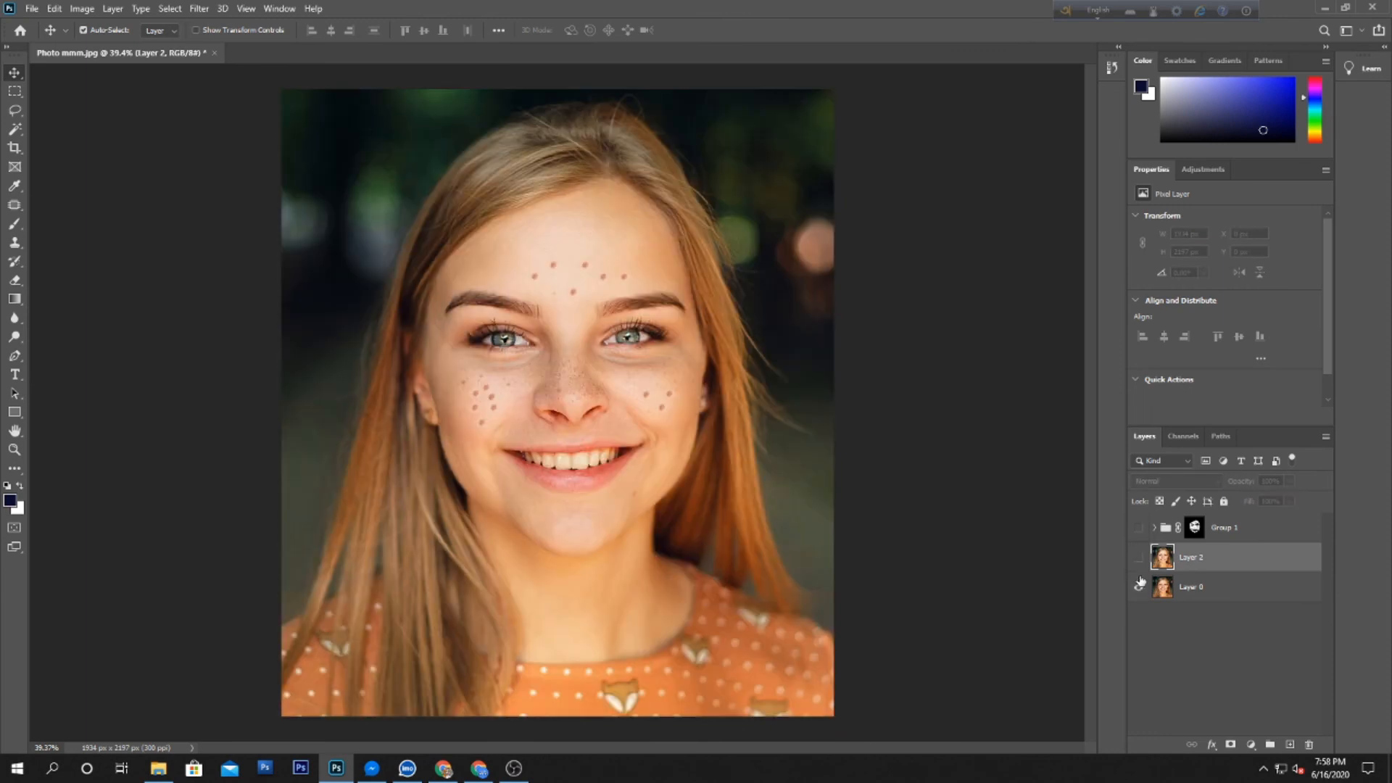
click(1138, 558)
click(1139, 558)
click(1139, 558)
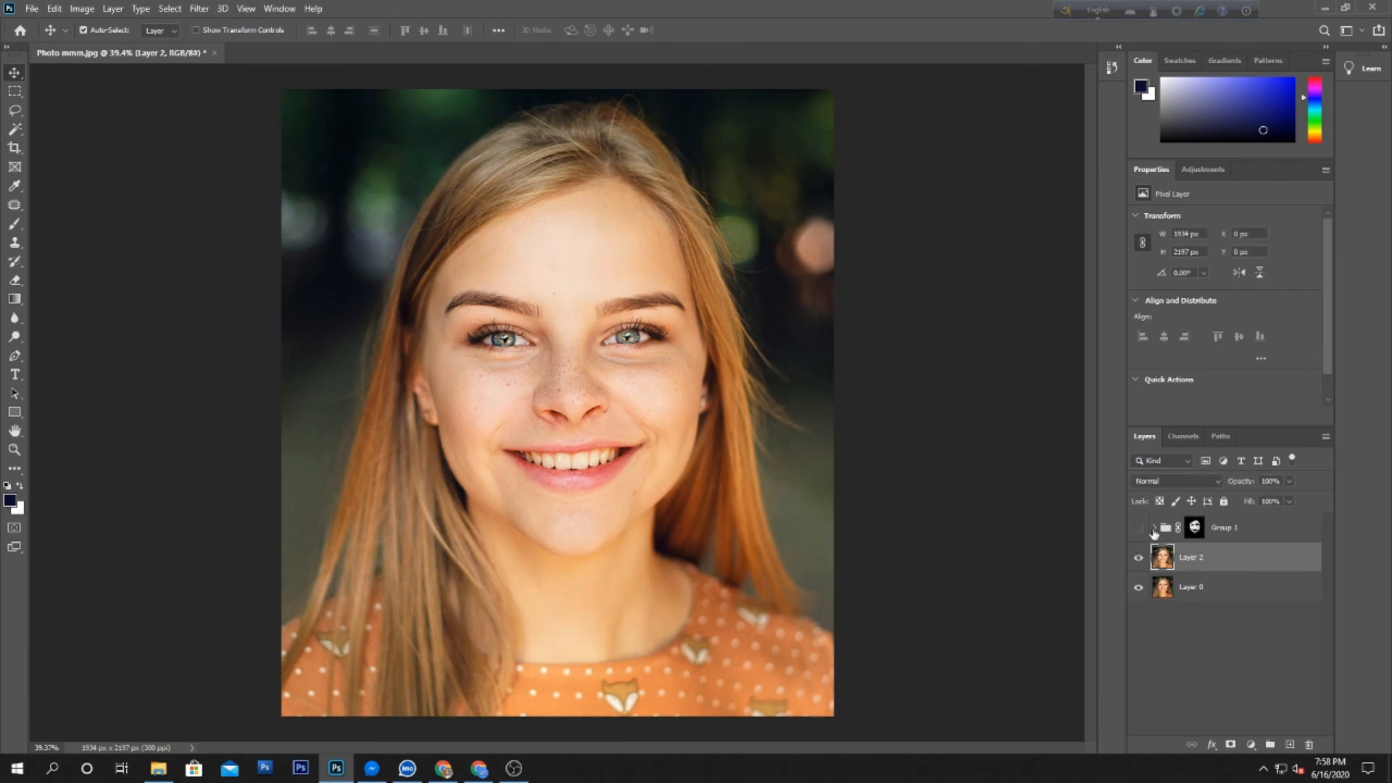
- Show Group 1 again and merge it with Layer 2 into a single layer
click(1139, 529)
click(1238, 533)
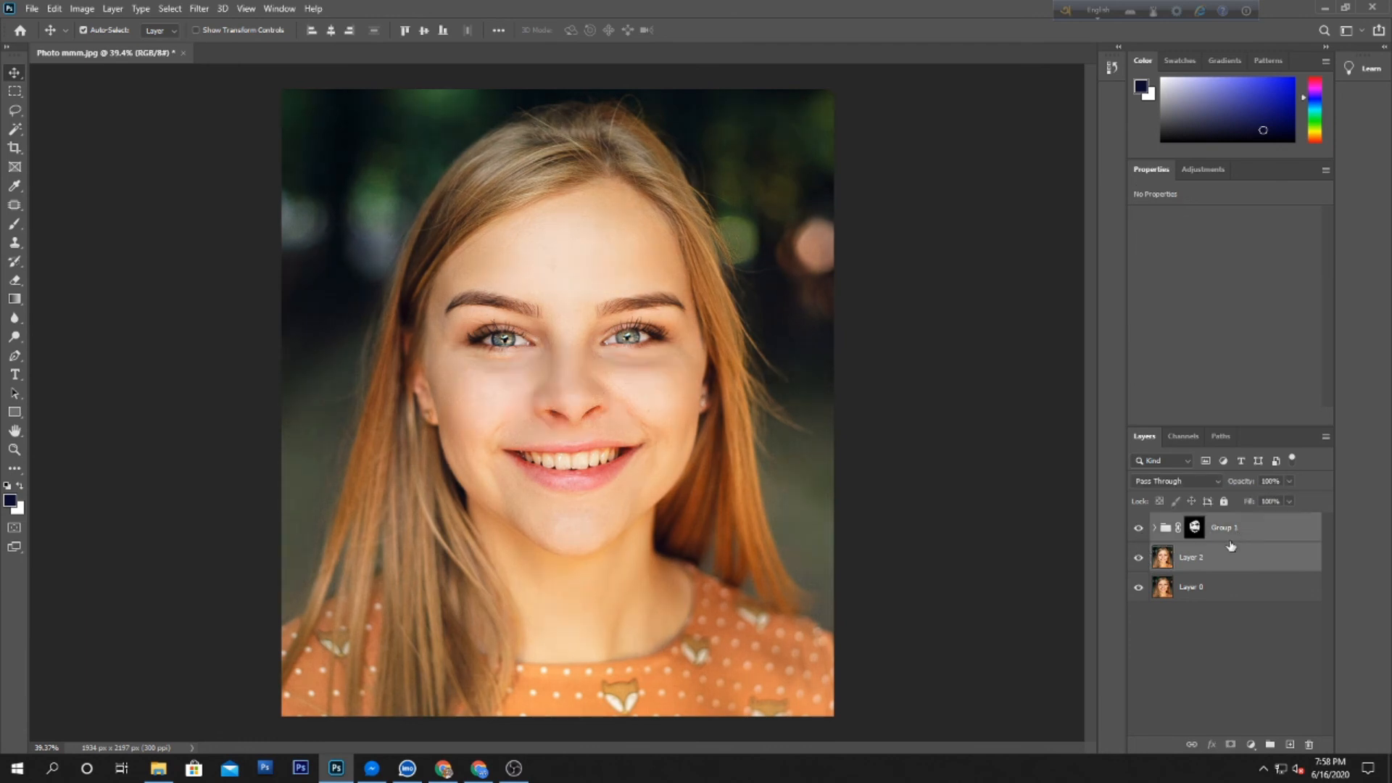
key(ctrl+e)
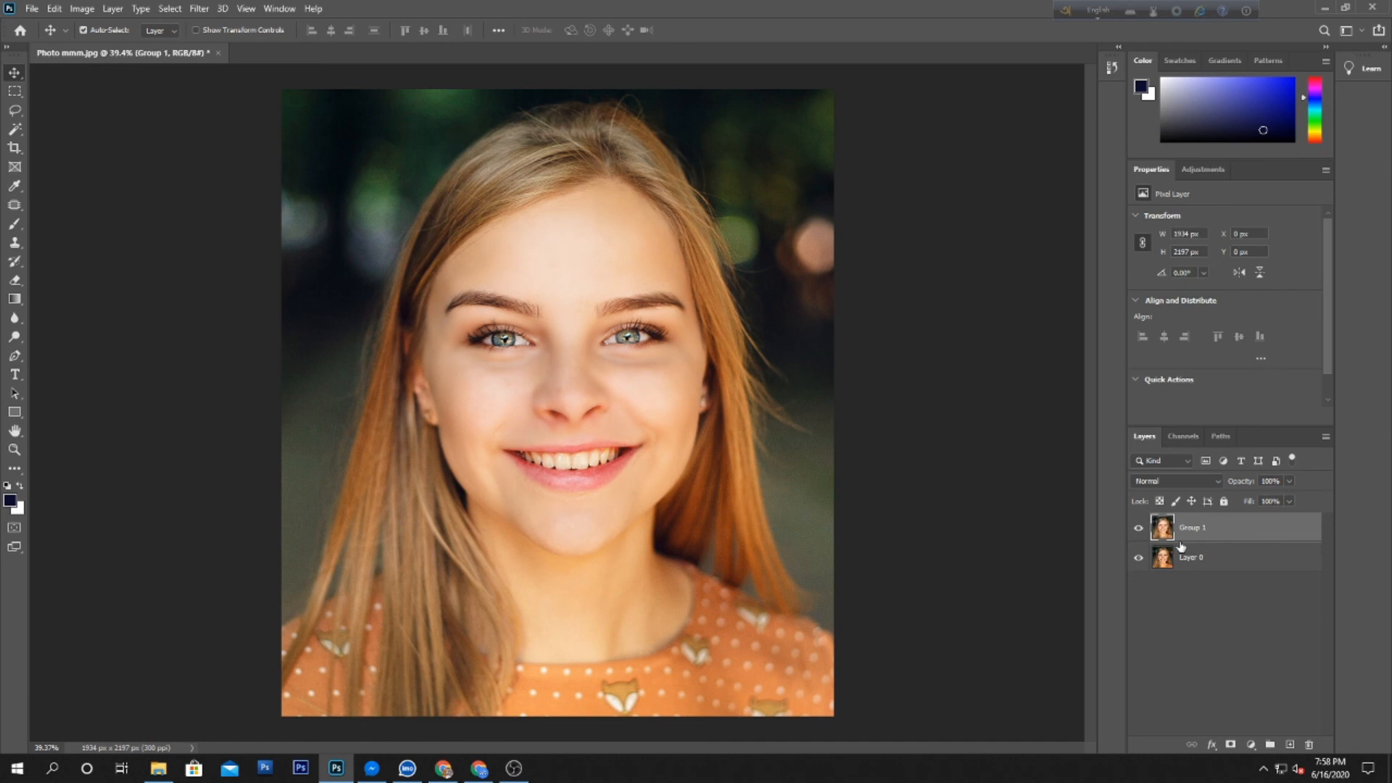
- Toggle the merged retouch layer on and off above Layer 0 to compare before and after
click(1139, 558)
click(1139, 529)
click(1139, 528)
click(1139, 529)
click(1138, 528)
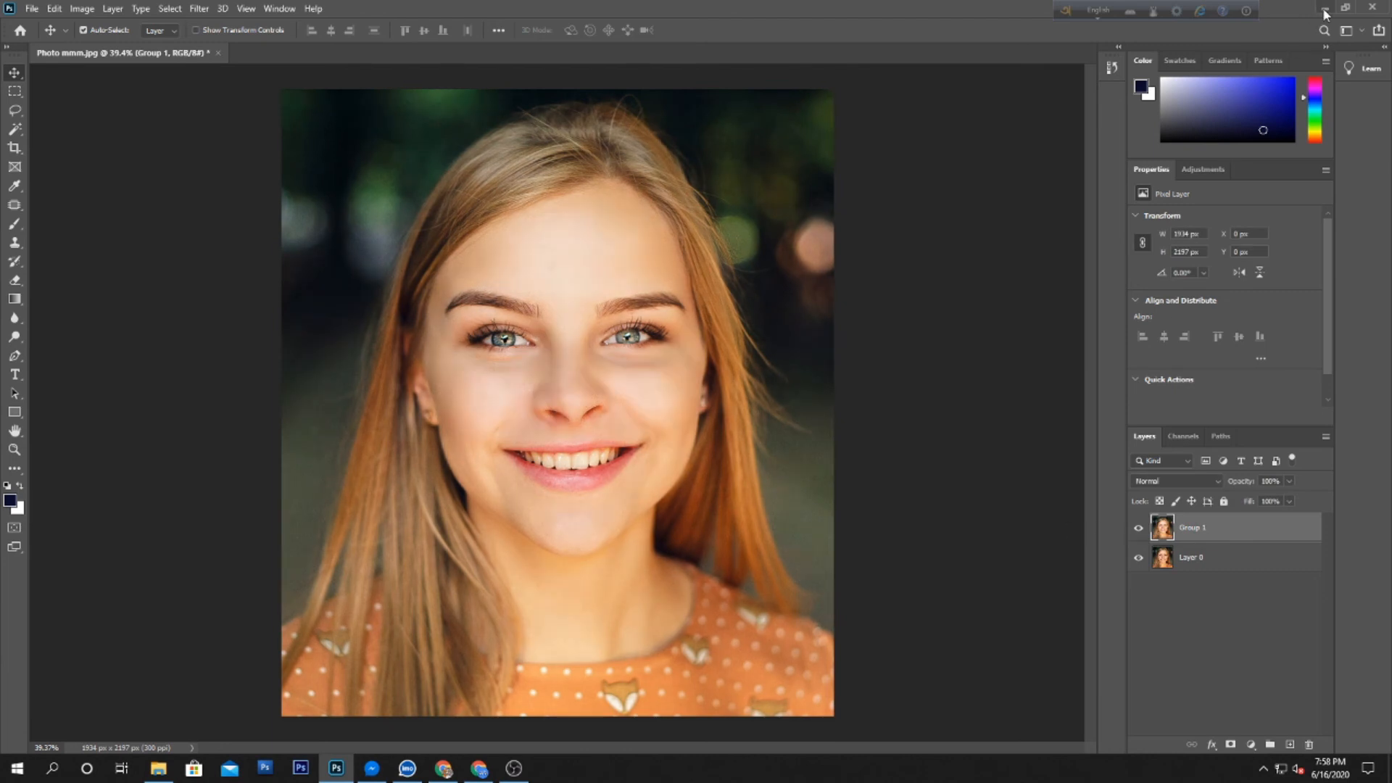